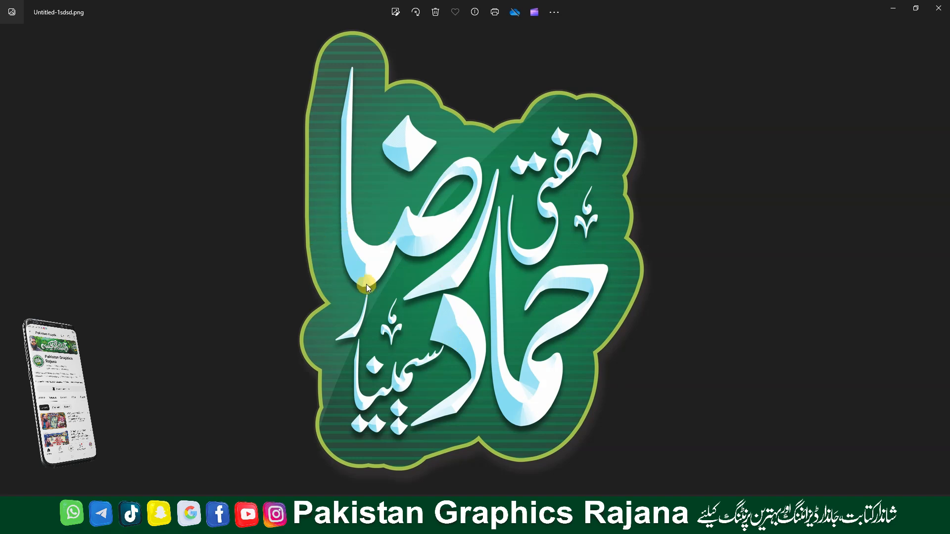
# Examine the finished green calligraphy sample up close, including its bevelled lettering, background and outer contour, in the image viewer.
pyautogui.scroll(5, 515, 364)
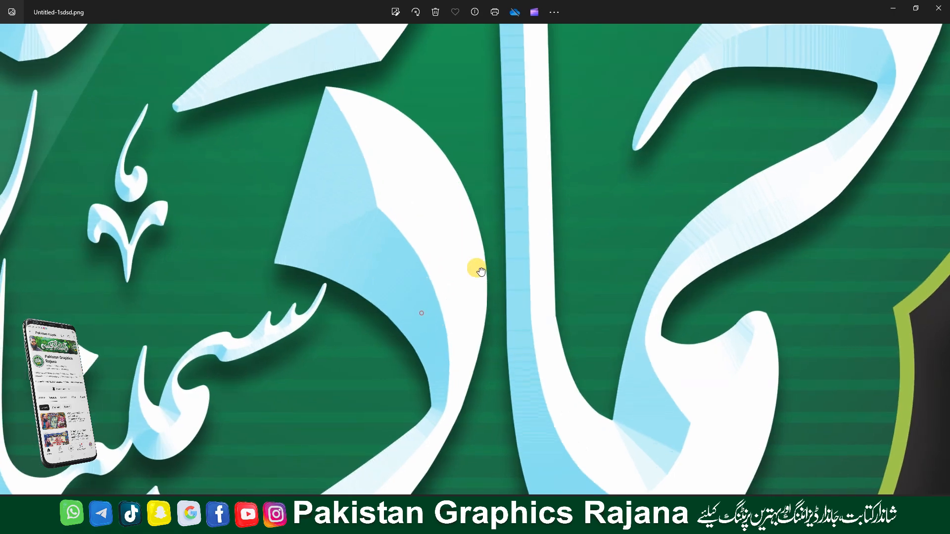
pyautogui.moveTo(481, 272); pyautogui.dragTo(598, 203)
pyautogui.moveTo(329, 284); pyautogui.dragTo(458, 447)
pyautogui.moveTo(484, 149); pyautogui.dragTo(470, 381)
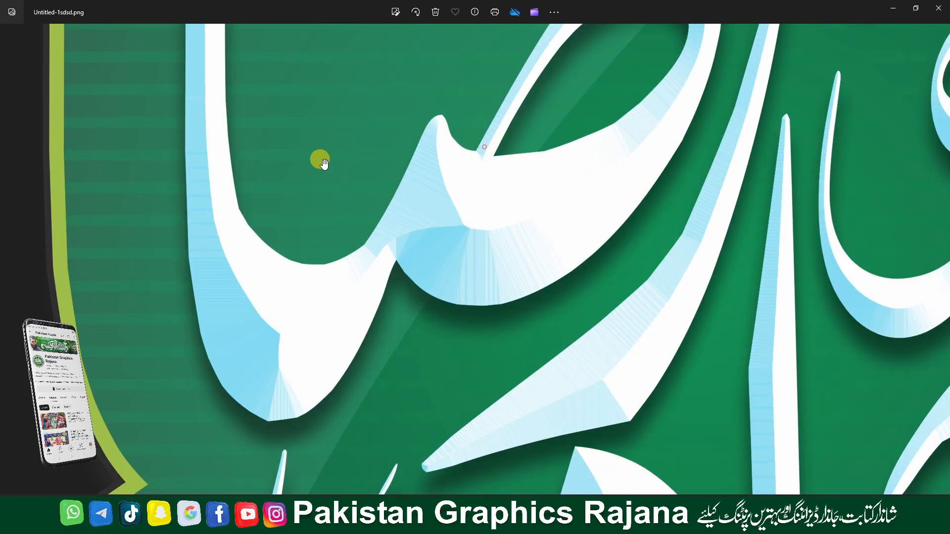
pyautogui.moveTo(300, 96); pyautogui.dragTo(361, 329)
pyautogui.scroll(-4, 361, 329)
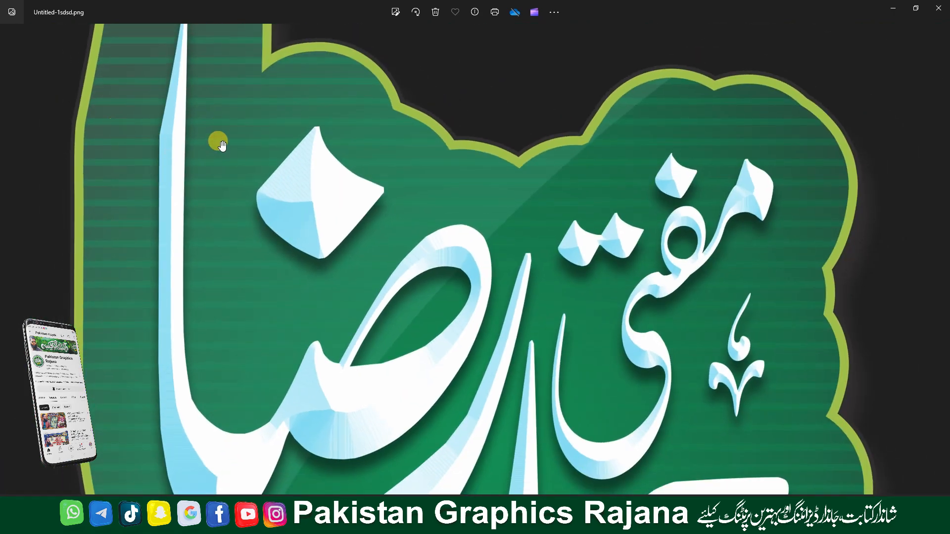
pyautogui.moveTo(432, 243); pyautogui.dragTo(435, 265)
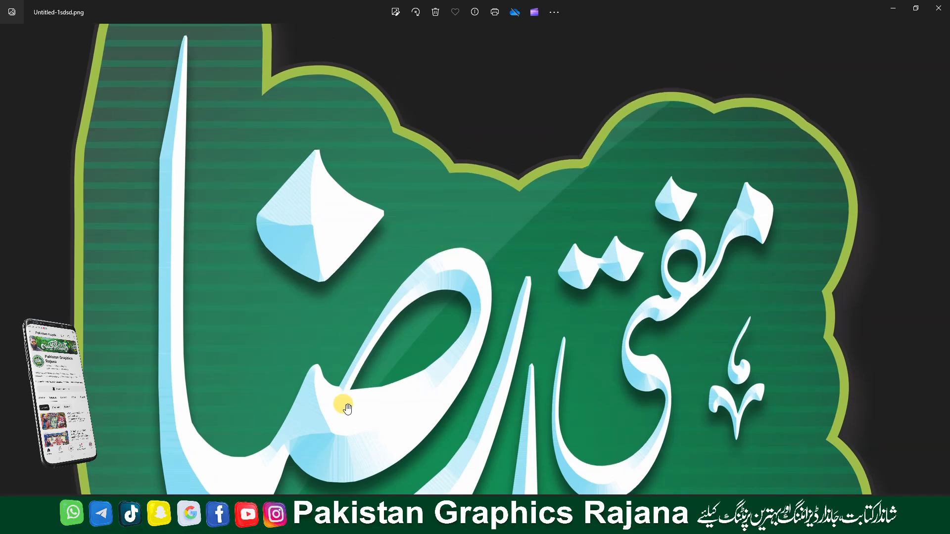
pyautogui.scroll(-3, 411, 356)
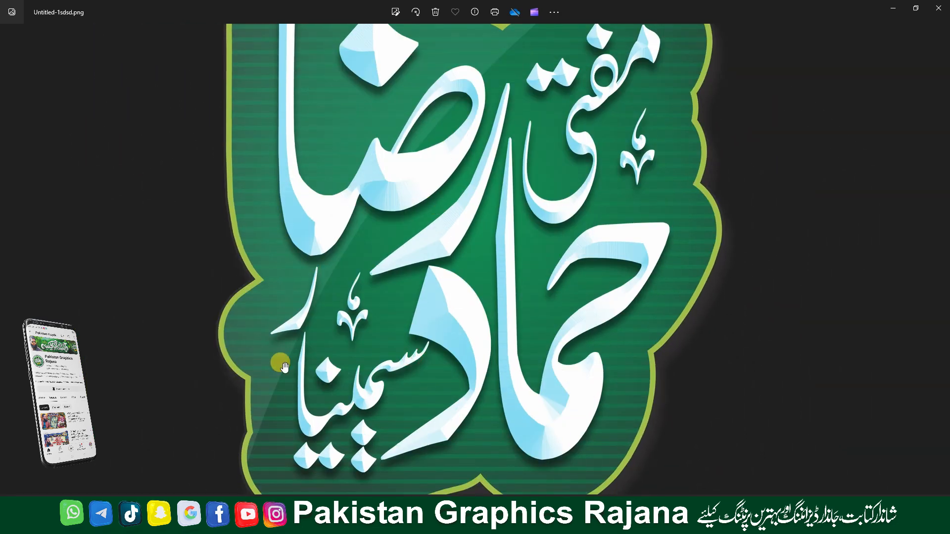
pyautogui.scroll(-3, 439, 349)
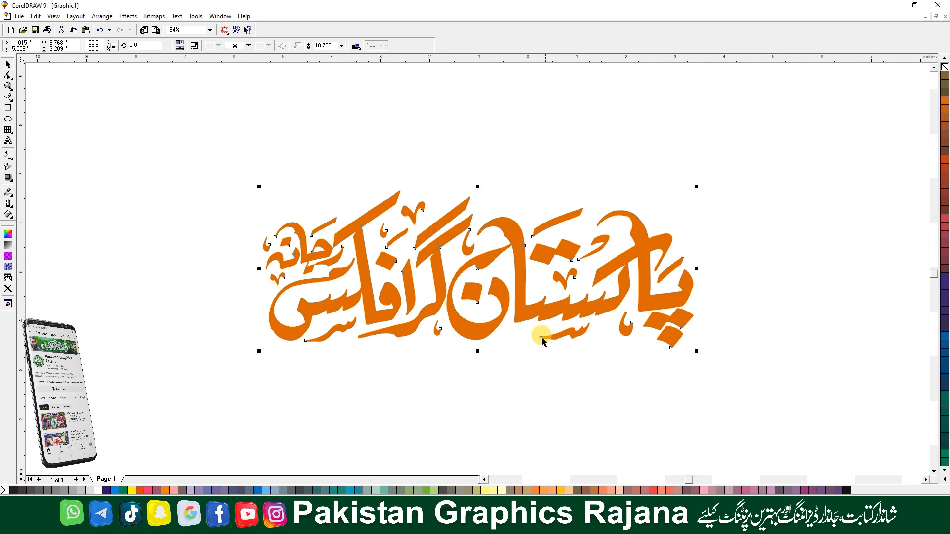
pyautogui.click(383, 406)
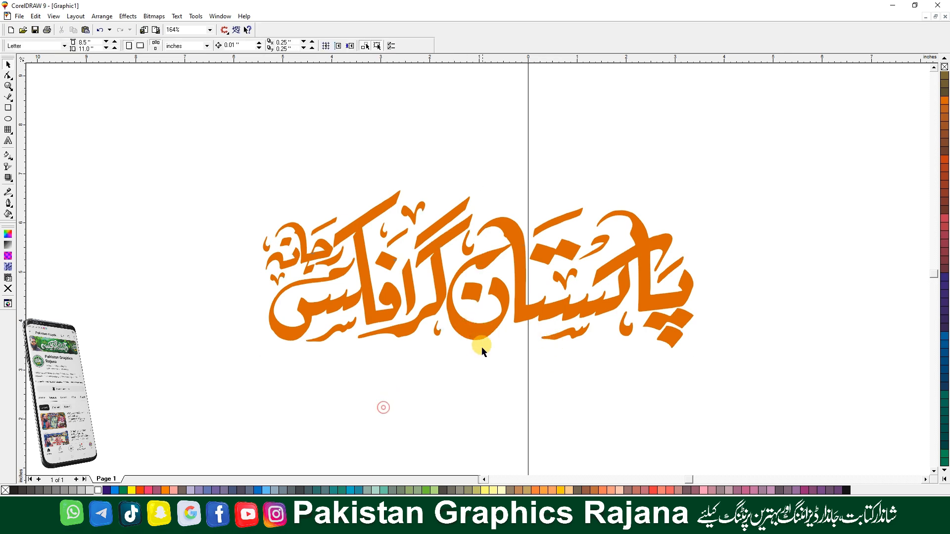
pyautogui.click(465, 352)
pyautogui.click(437, 394)
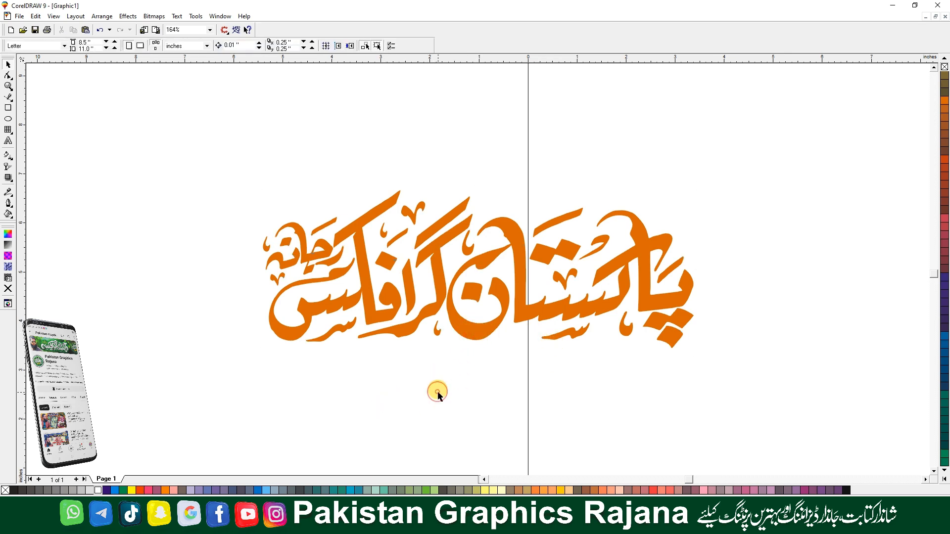
# Give the orange calligraphy a brown outline 20 points wide, placed behind the fill.
pyautogui.click(469, 335)
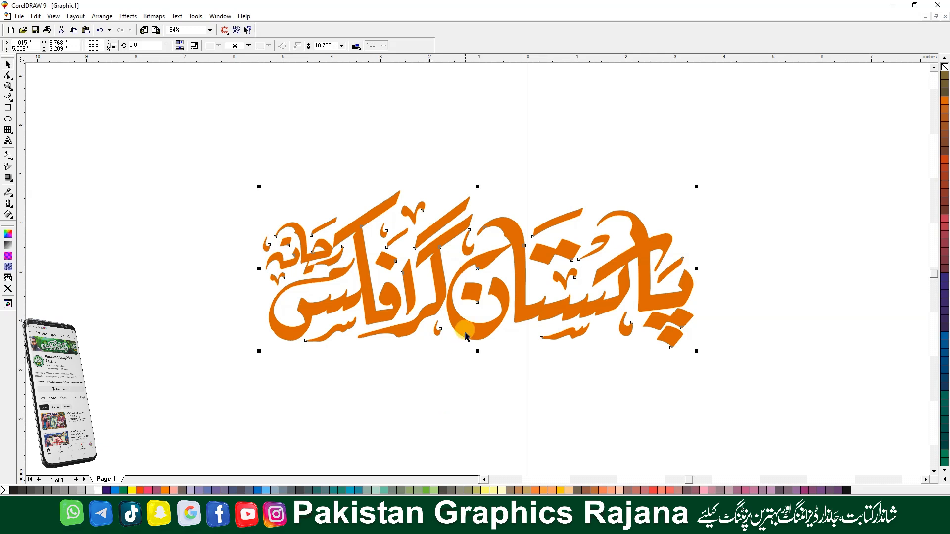
pyautogui.click(465, 335)
pyautogui.click(463, 347)
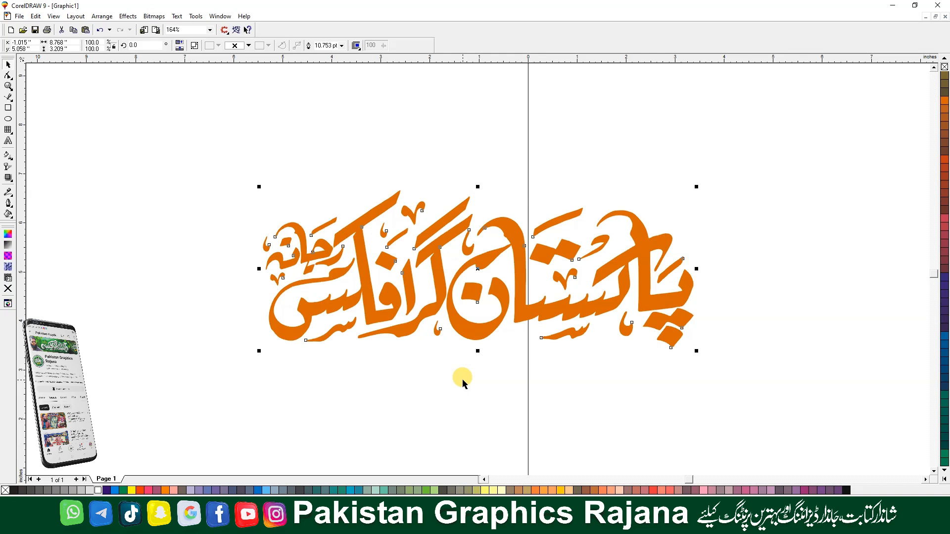
pyautogui.press('F12')
pyautogui.doubleClick(398, 208)
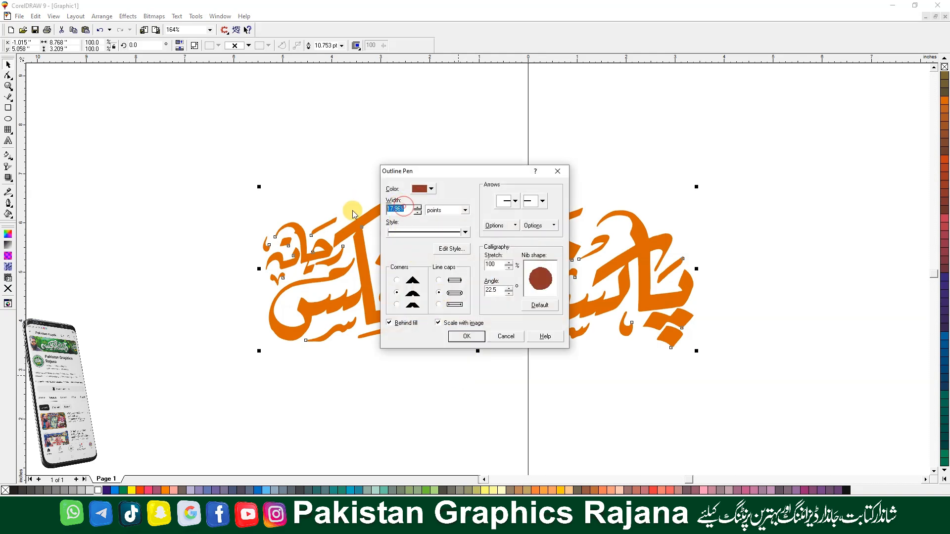
pyautogui.write('20')
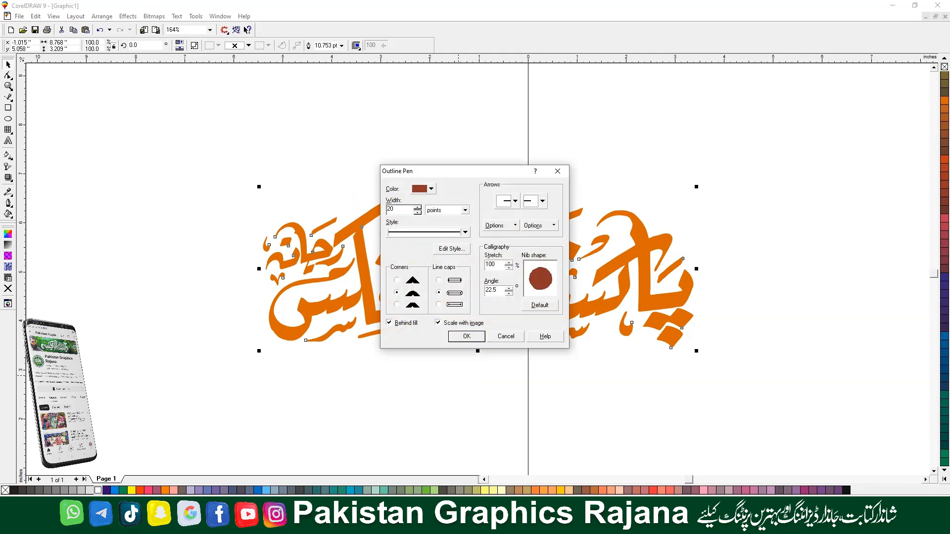
pyautogui.click(463, 336)
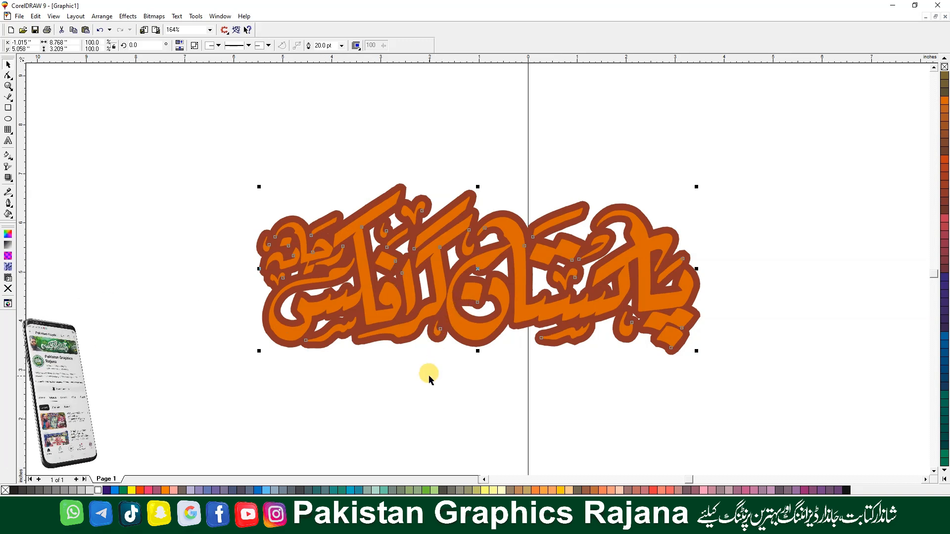
# Set the calligraphy's outline width to 45 points and check the gap coverage up close.
pyautogui.press('F12')
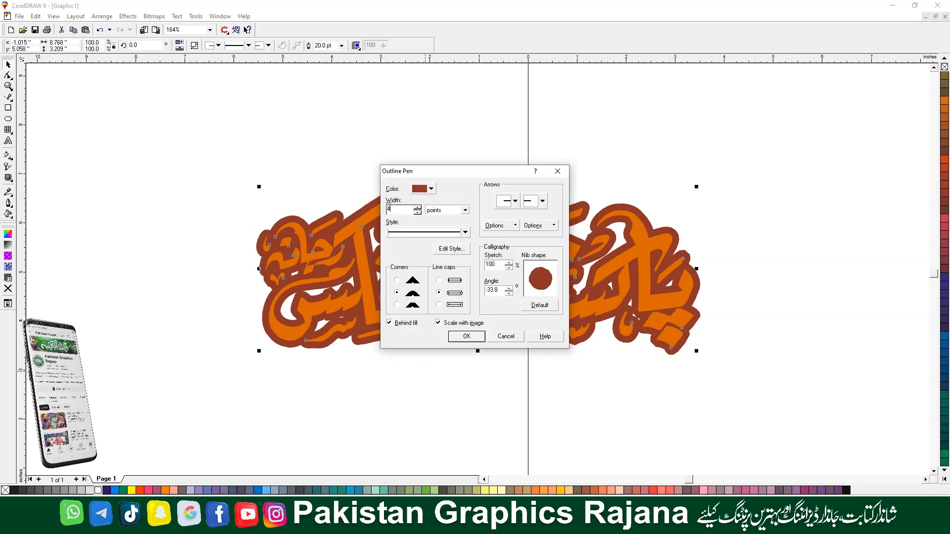
pyautogui.press('Return')
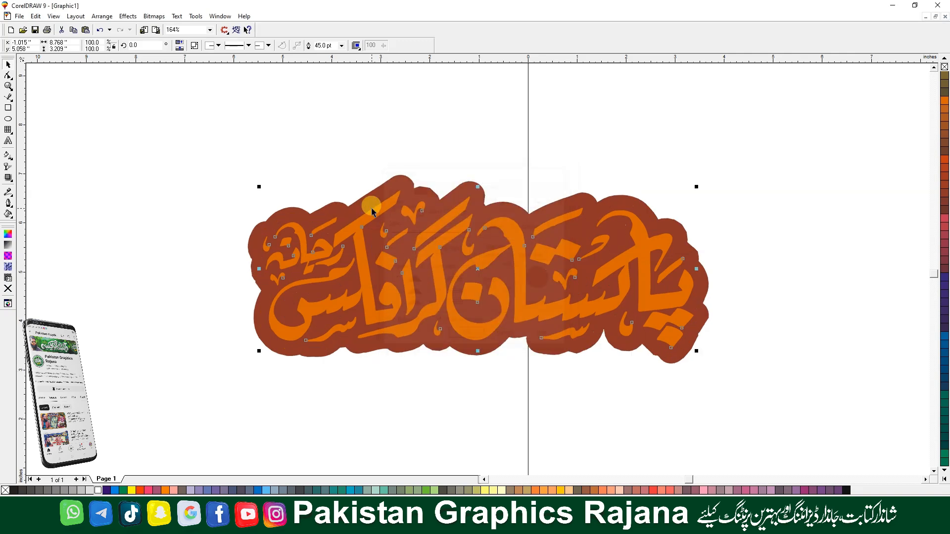
pyautogui.click(429, 404)
pyautogui.press('F4')
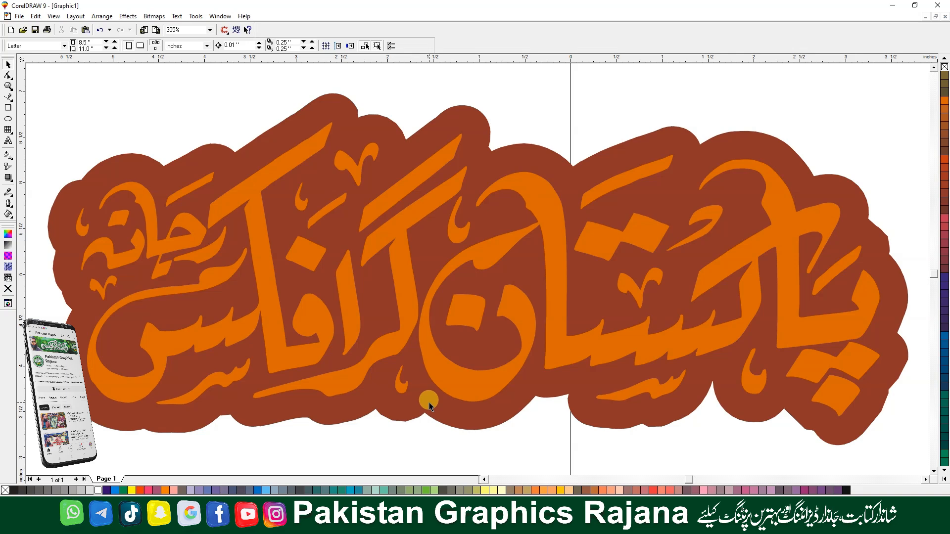
pyautogui.press('F3')
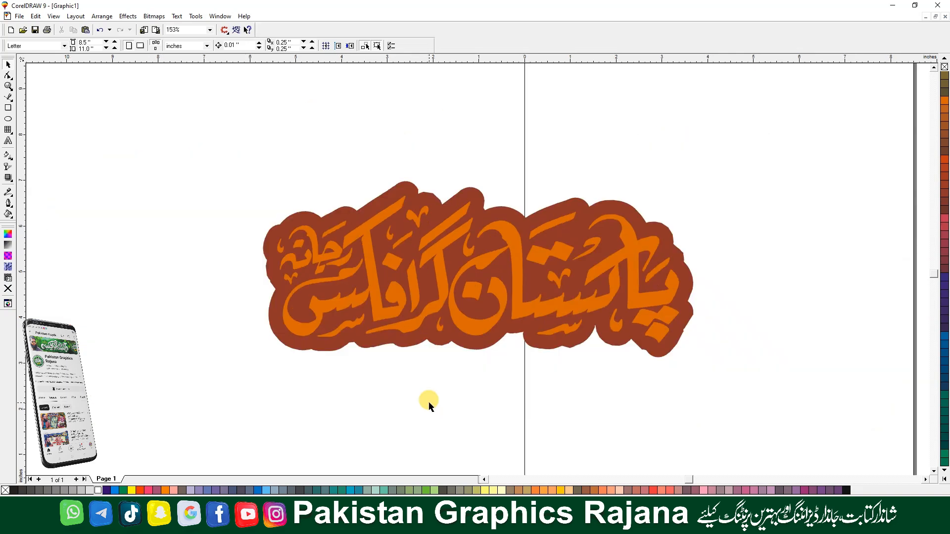
# Set the calligraphy's outline width to 25 points.
pyautogui.click(430, 315)
pyautogui.press('F12')
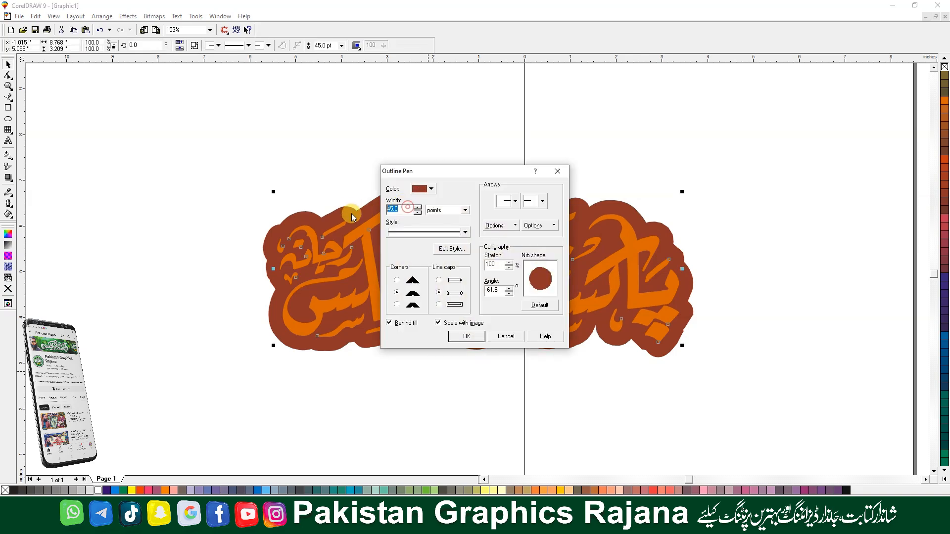
pyautogui.write('20')
pyautogui.press('Return')
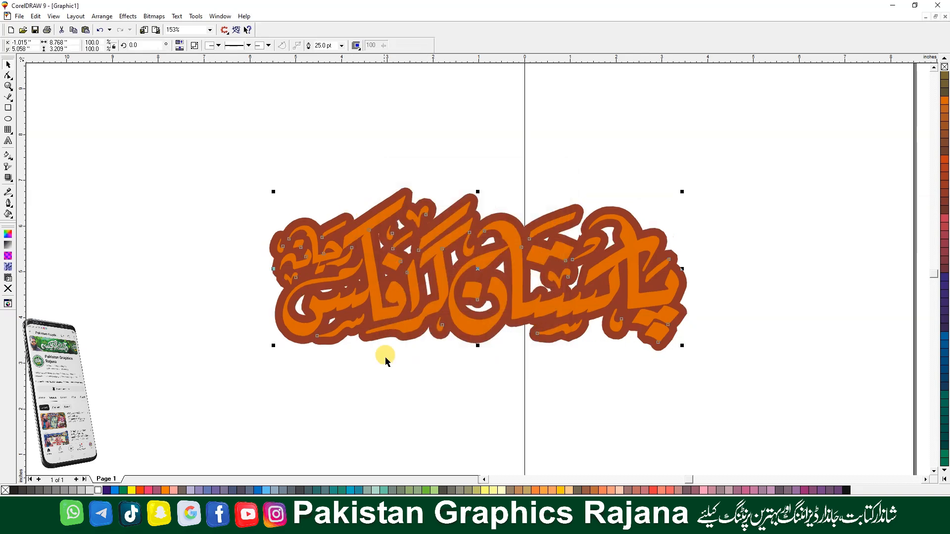
pyautogui.click(390, 378)
pyautogui.click(463, 332)
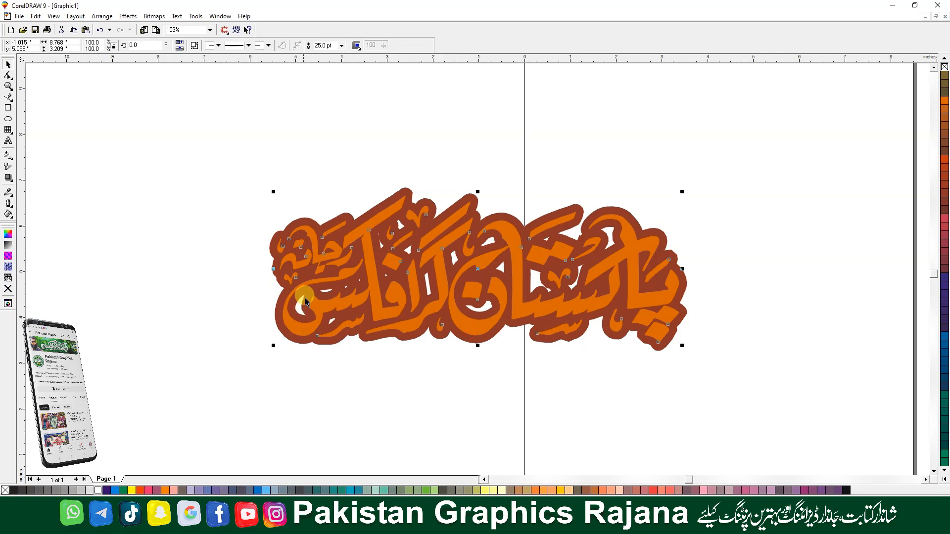
pyautogui.click(504, 374)
pyautogui.click(468, 325)
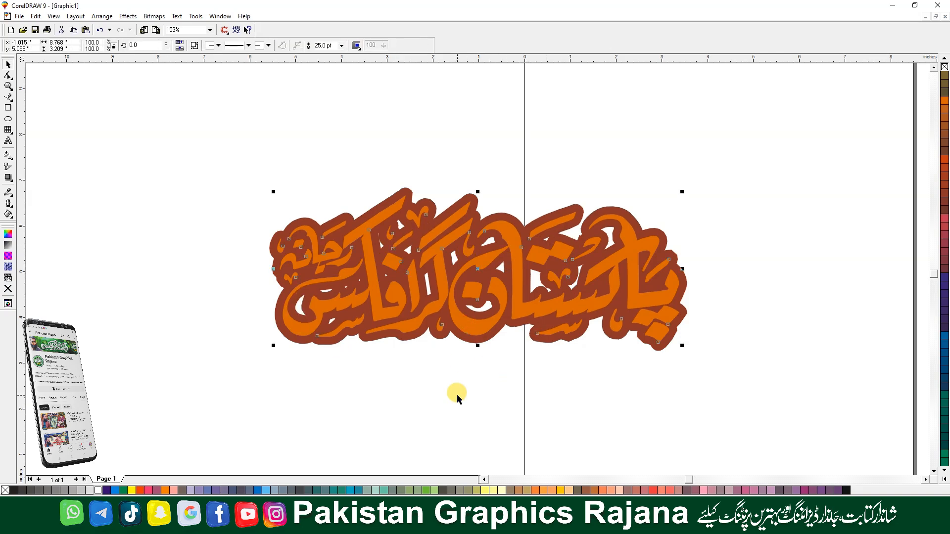
# Duplicate the outlined calligraphy in place, try moving the copy upward, and undo that move.
pyautogui.click(458, 368)
pyautogui.click(462, 327)
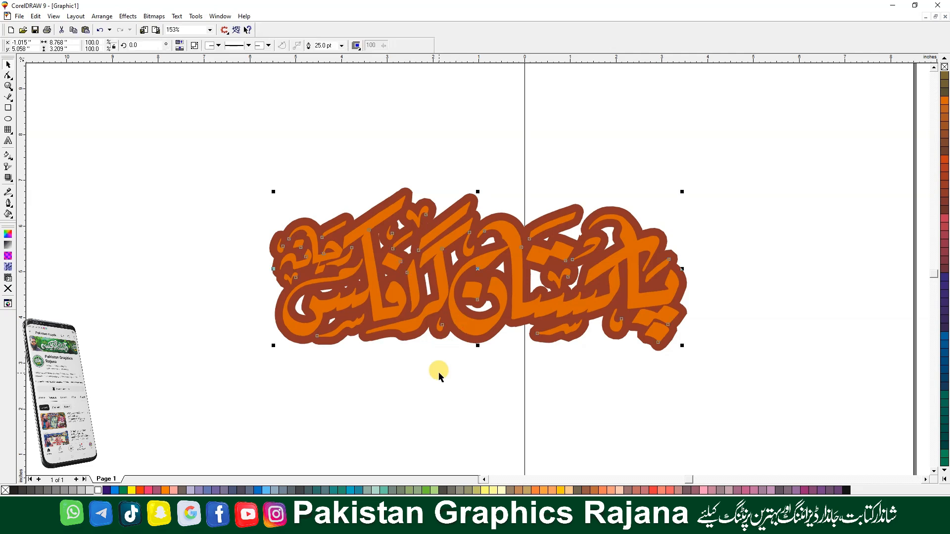
pyautogui.moveTo(465, 329); pyautogui.dragTo(500, 246)
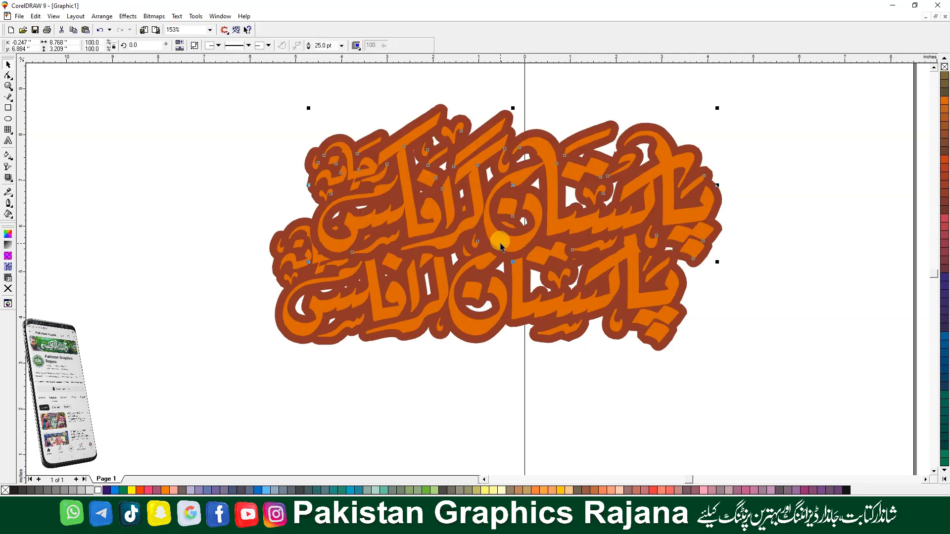
pyautogui.hotkey('ctrl', 'z')
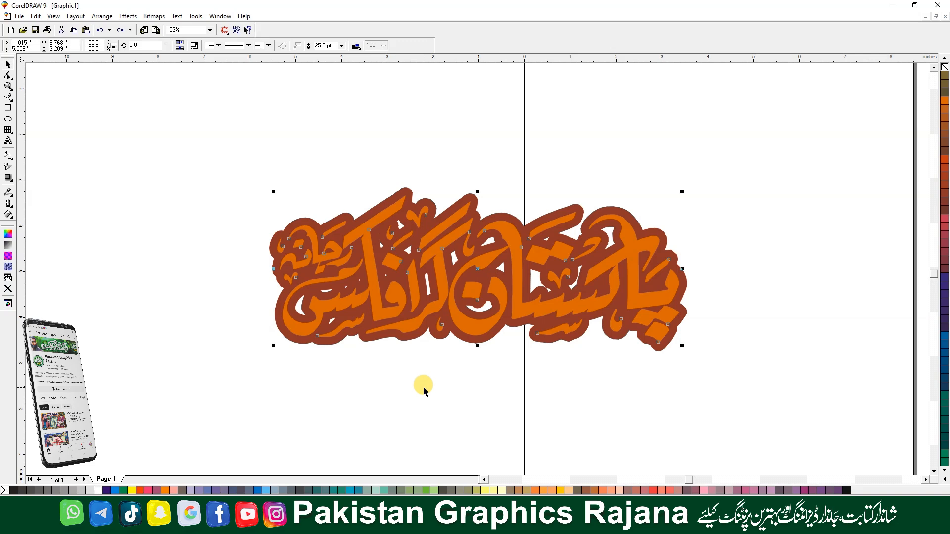
# Set the top calligraphy copy's outline width to 5 points and recolor that outline a darker brown.
pyautogui.press('F12')
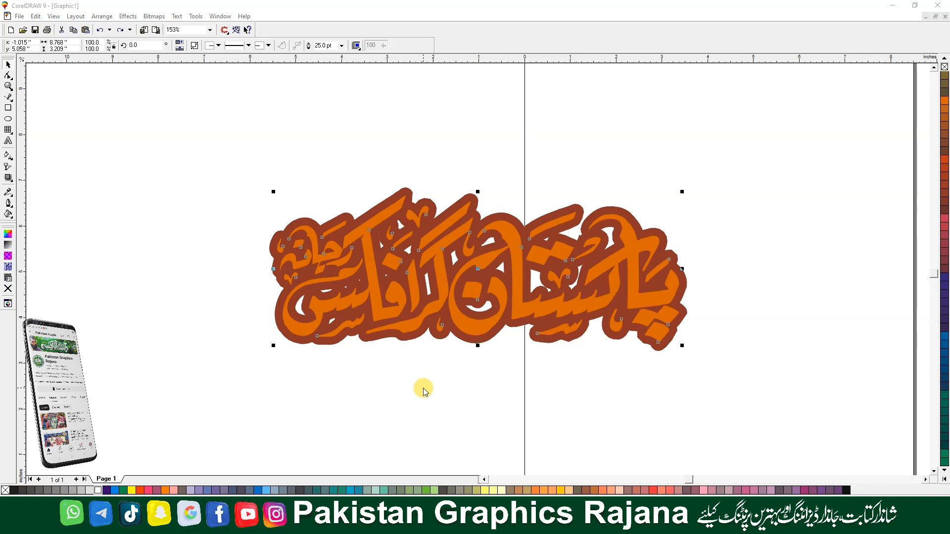
pyautogui.doubleClick(399, 209)
pyautogui.moveTo(400, 209); pyautogui.dragTo(361, 207)
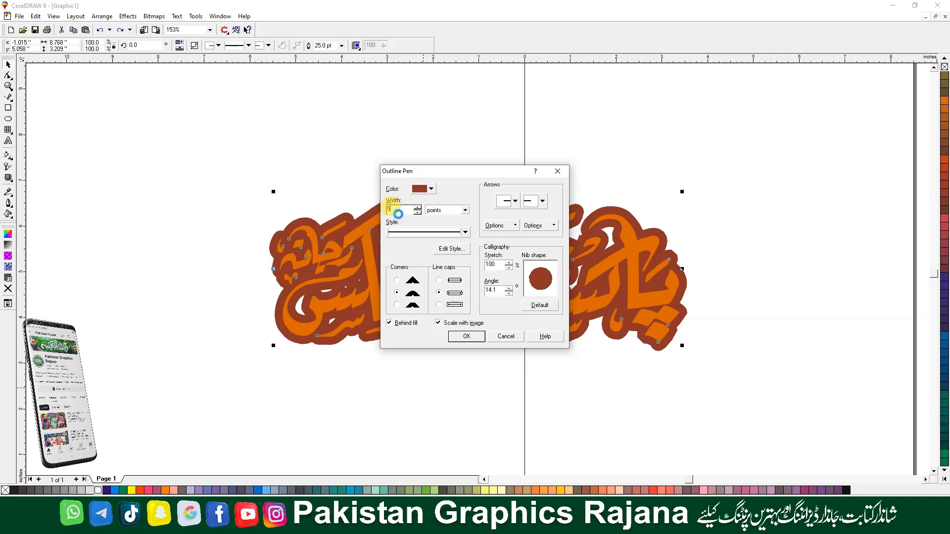
pyautogui.press('Return')
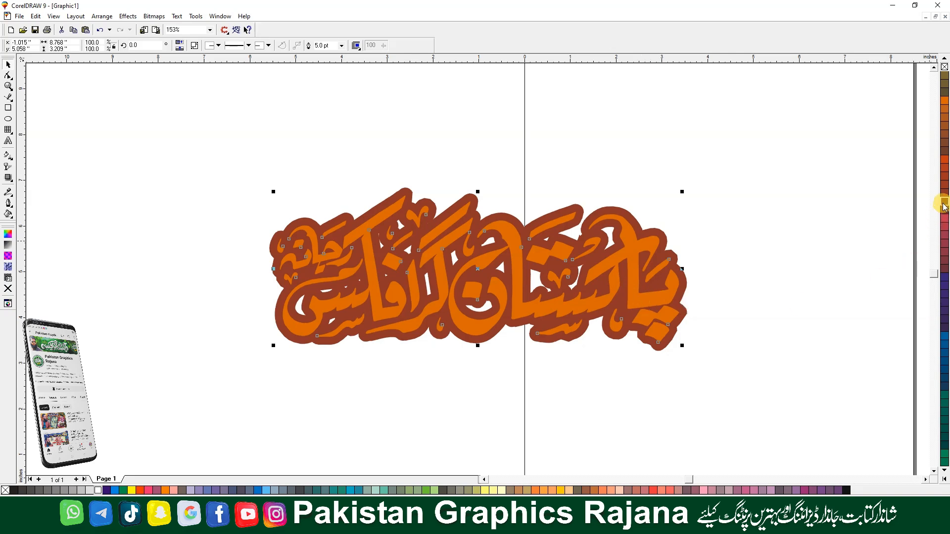
pyautogui.click(780, 306)
pyautogui.press('F4')
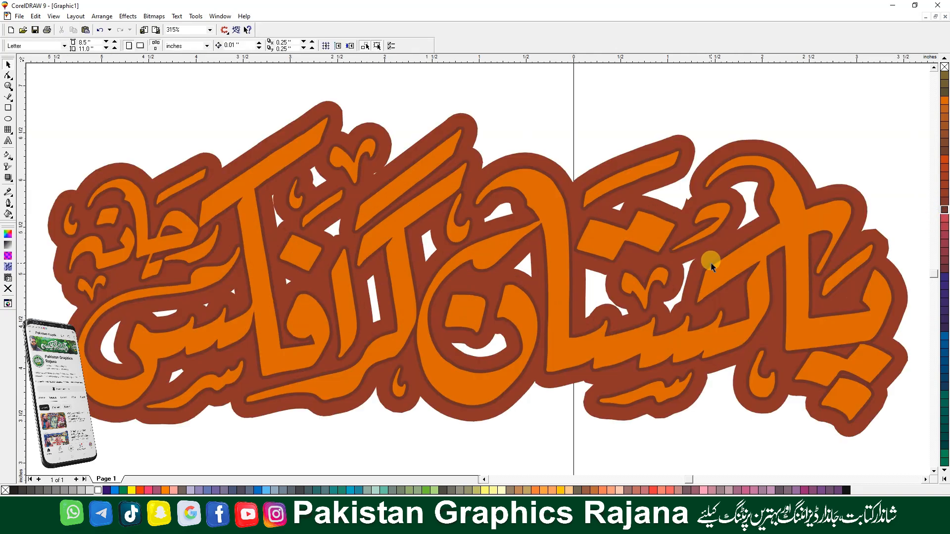
pyautogui.press('F3')
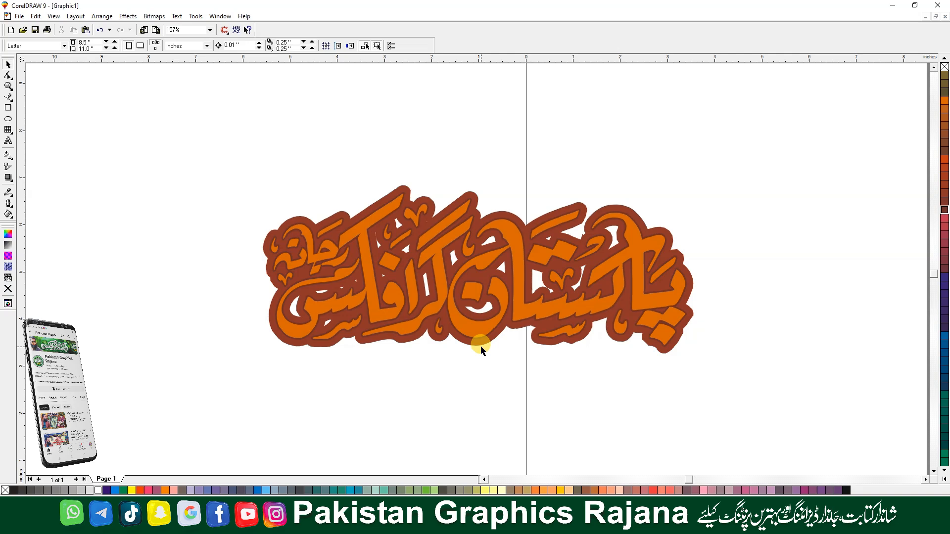
# Move the thin-outlined calligraphy copy up and to the right, clear of the thick-outlined one.
pyautogui.click(527, 312)
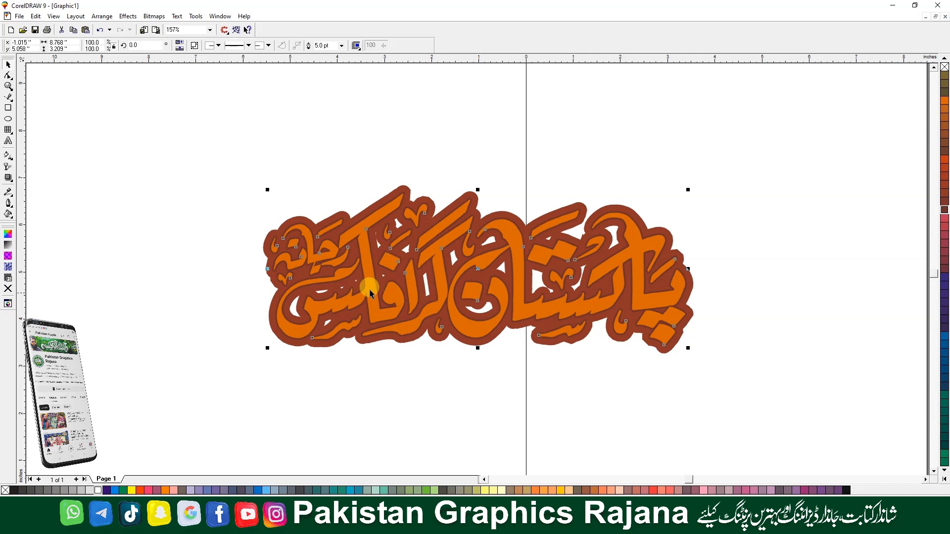
pyautogui.click(369, 389)
pyautogui.moveTo(371, 313); pyautogui.dragTo(719, 122)
pyautogui.click(511, 263)
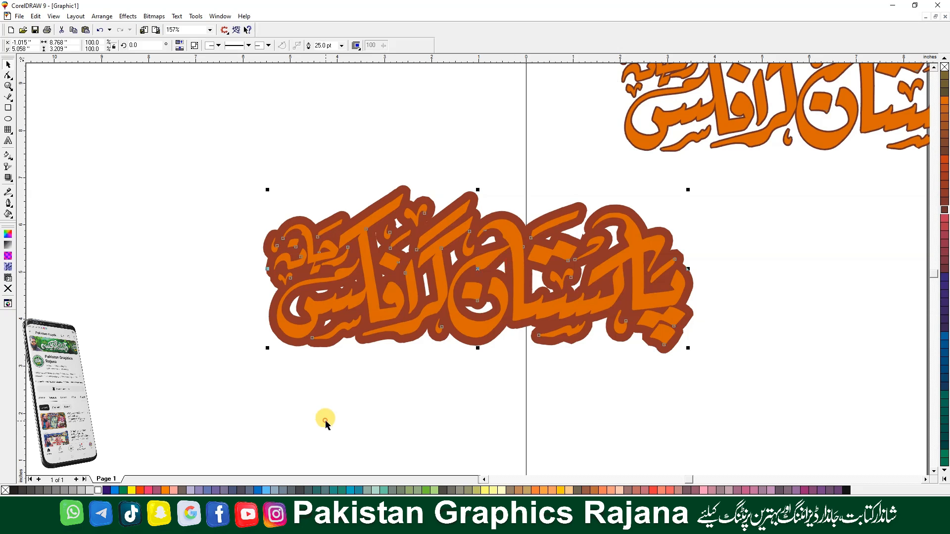
pyautogui.click(325, 423)
# Draw six overlapping rectangles over the white gaps inside the thick-outlined calligraphy.
pyautogui.click(8, 108)
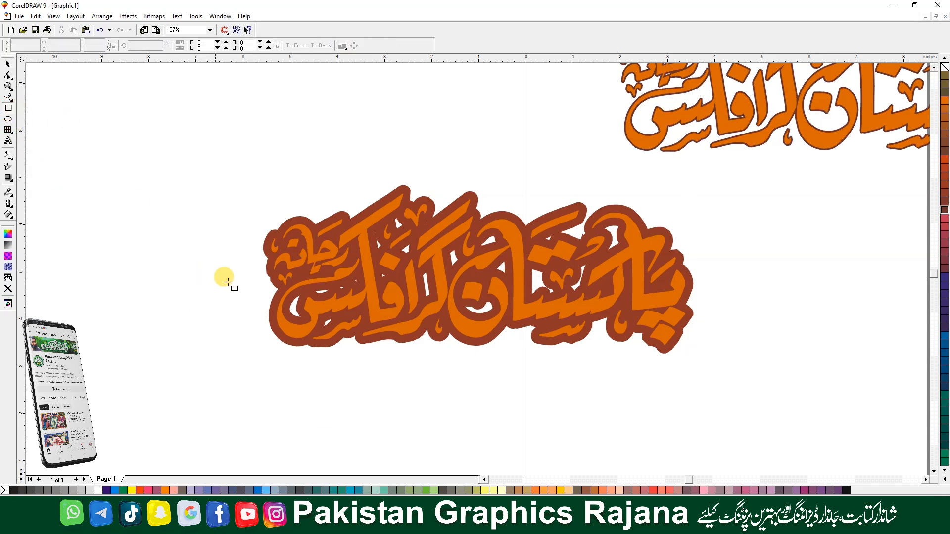
pyautogui.moveTo(282, 268); pyautogui.dragTo(439, 327)
pyautogui.moveTo(361, 213); pyautogui.dragTo(432, 274)
pyautogui.moveTo(435, 224)
pyautogui.mouseDown()
pyautogui.moveTo(518, 275)
pyautogui.moveTo(522, 320)
pyautogui.moveTo(629, 240)
pyautogui.mouseUp()
pyautogui.moveTo(538, 228); pyautogui.dragTo(559, 252)
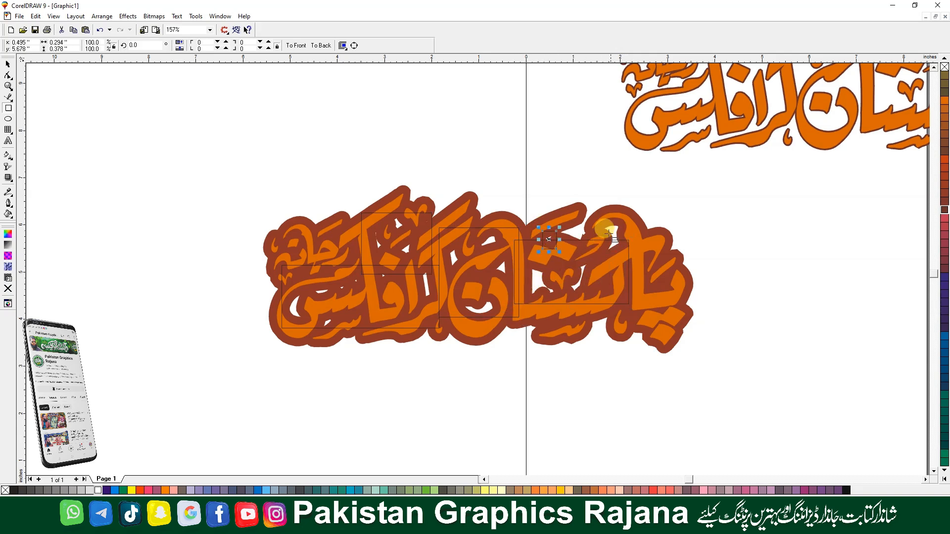
pyautogui.moveTo(598, 222); pyautogui.dragTo(630, 267)
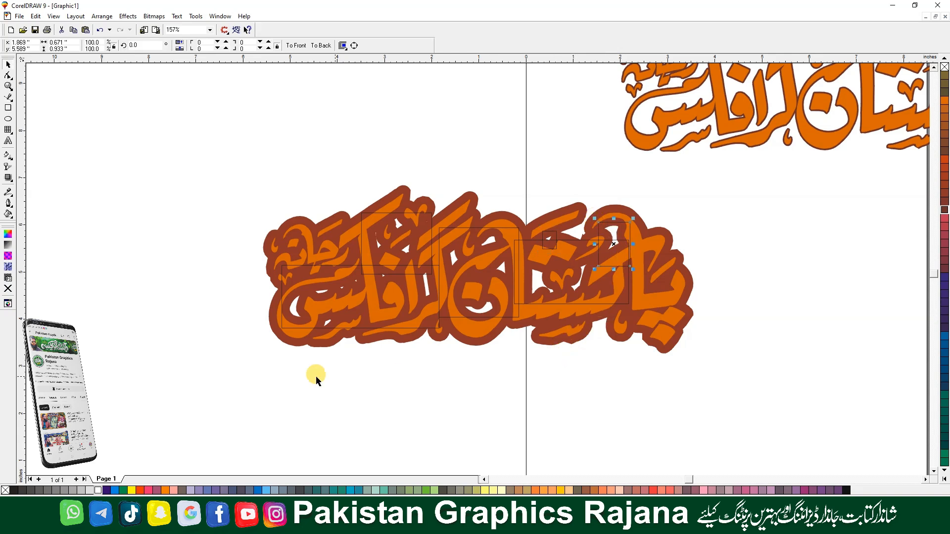
# Group the six gap-covering rectangles and recolor the thick calligraphy's 25-point outline reddish brown.
pyautogui.moveTo(198, 381); pyautogui.dragTo(657, 165)
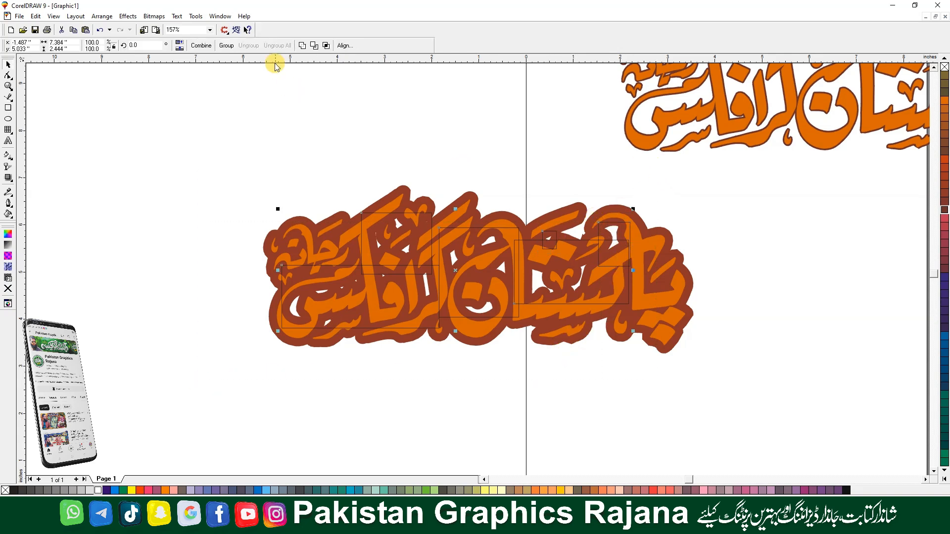
pyautogui.click(227, 46)
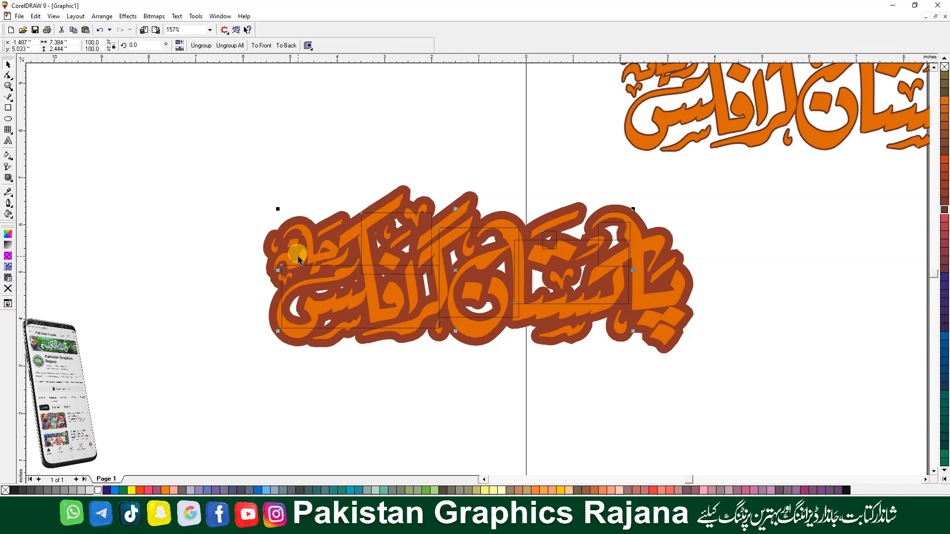
pyautogui.click(564, 220)
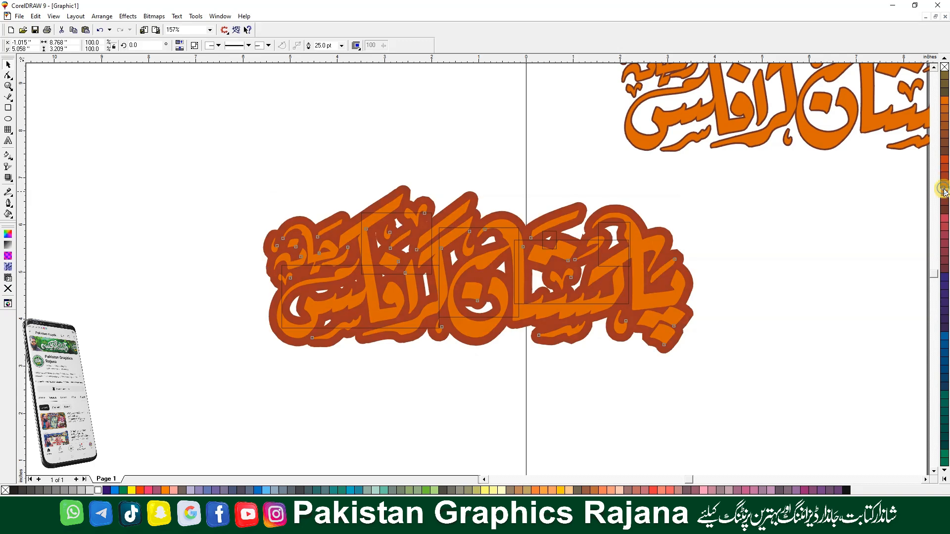
# Fill the rectangle group with the same reddish brown as the thick contour and remove its outline.
pyautogui.click(630, 225)
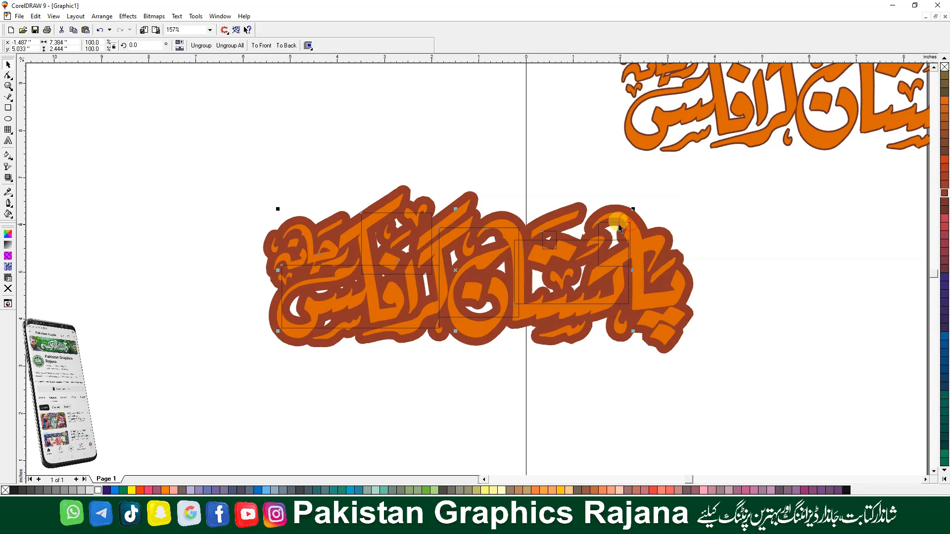
pyautogui.click(944, 193)
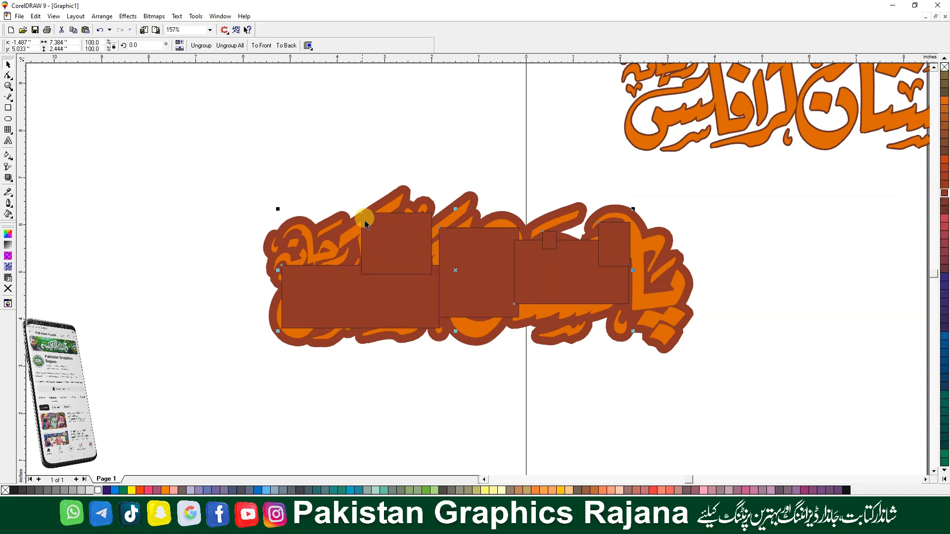
pyautogui.rightClick(945, 66)
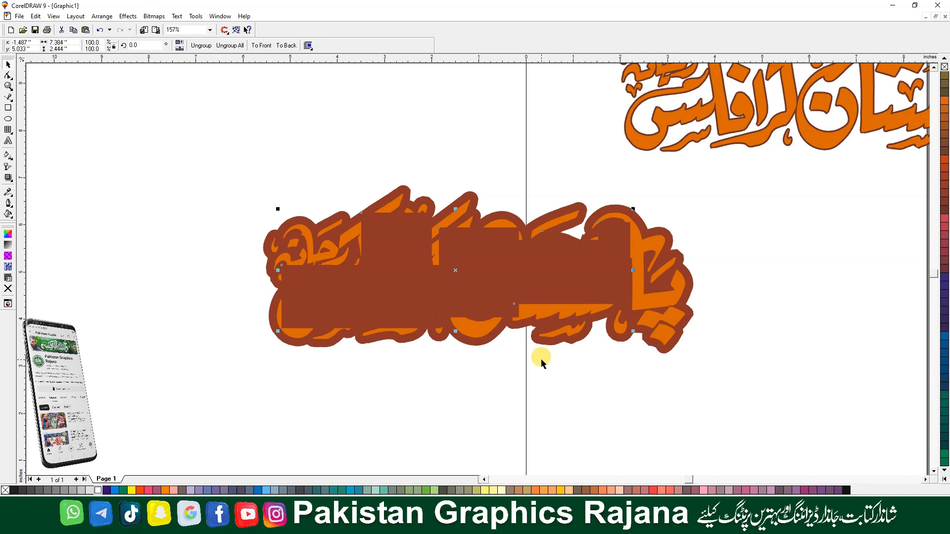
# Send the filled rectangle group behind the thick-outlined calligraphy and check the covered gaps up close.
pyautogui.hotkey('shift', 'pagedown')
pyautogui.click(411, 379)
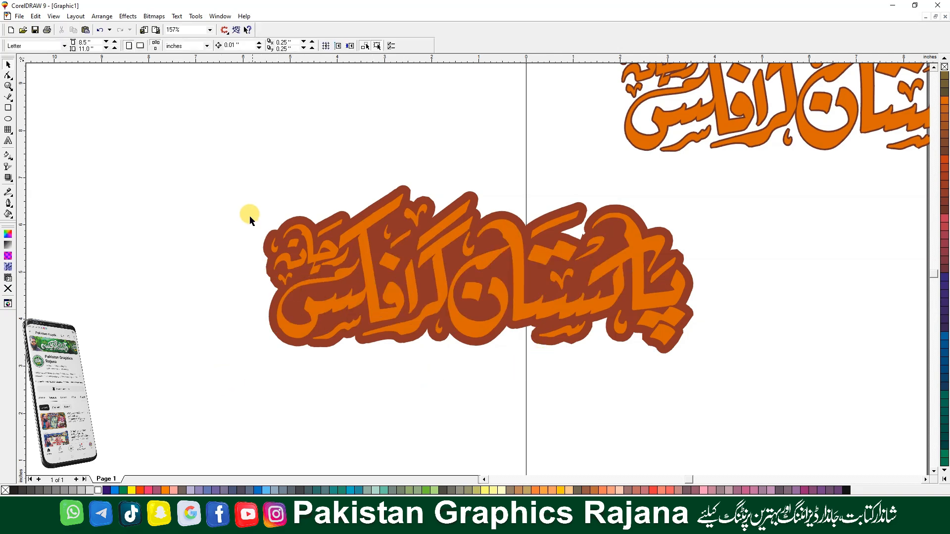
pyautogui.press('F2')
pyautogui.moveTo(245, 172); pyautogui.dragTo(703, 371)
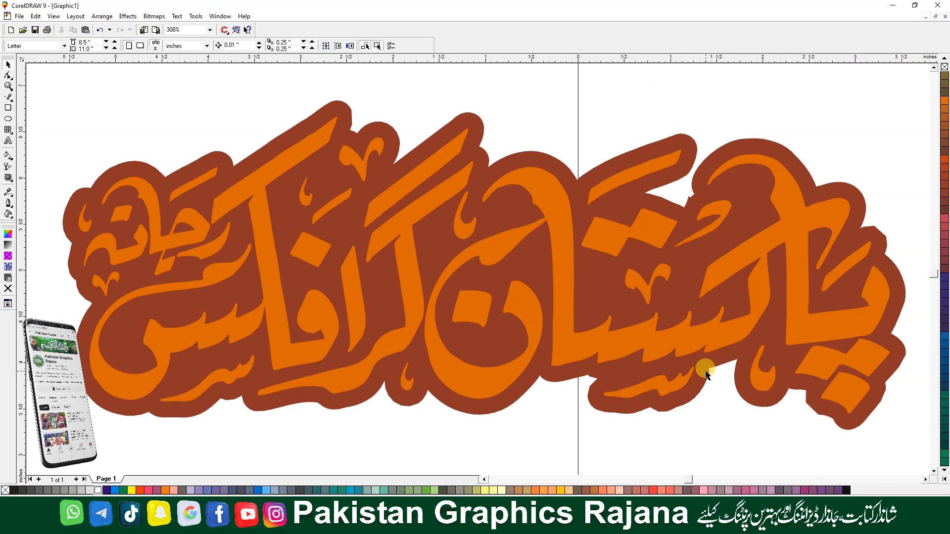
pyautogui.press('F3')
# Center the thin-outlined calligraphy copy horizontally and vertically on the thick-outlined background.
pyautogui.moveTo(178, 396); pyautogui.dragTo(753, 150)
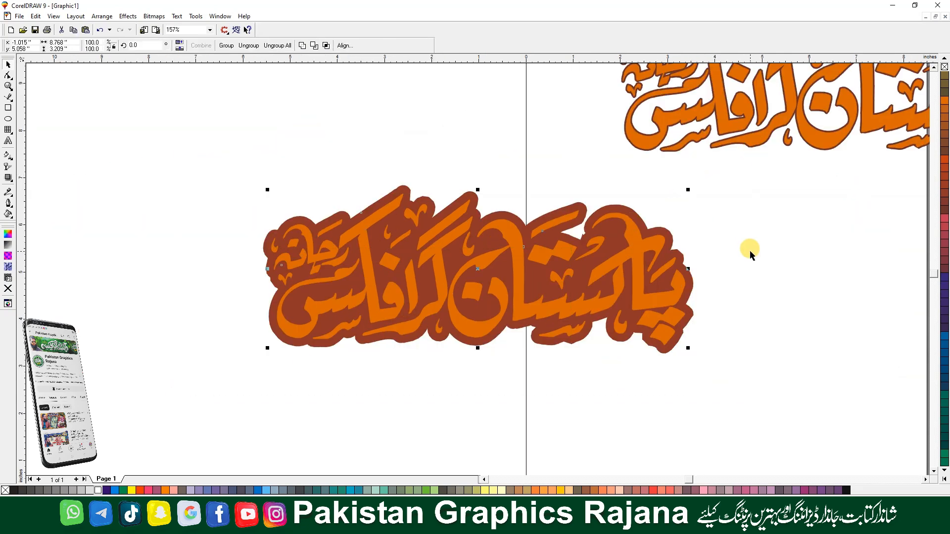
pyautogui.click(748, 134)
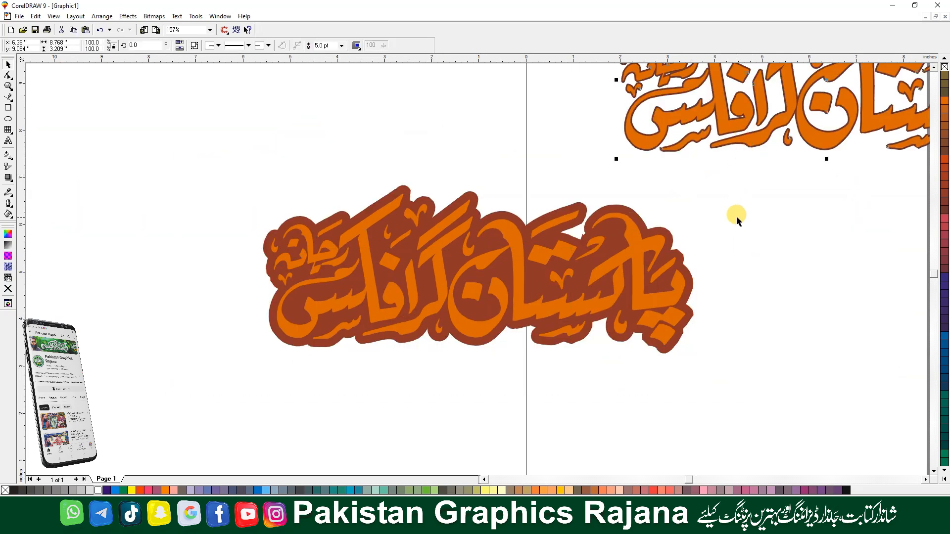
pyautogui.keyDown('shift'); pyautogui.click(646, 293); pyautogui.keyUp('shift')
pyautogui.press('c')
pyautogui.press('e')
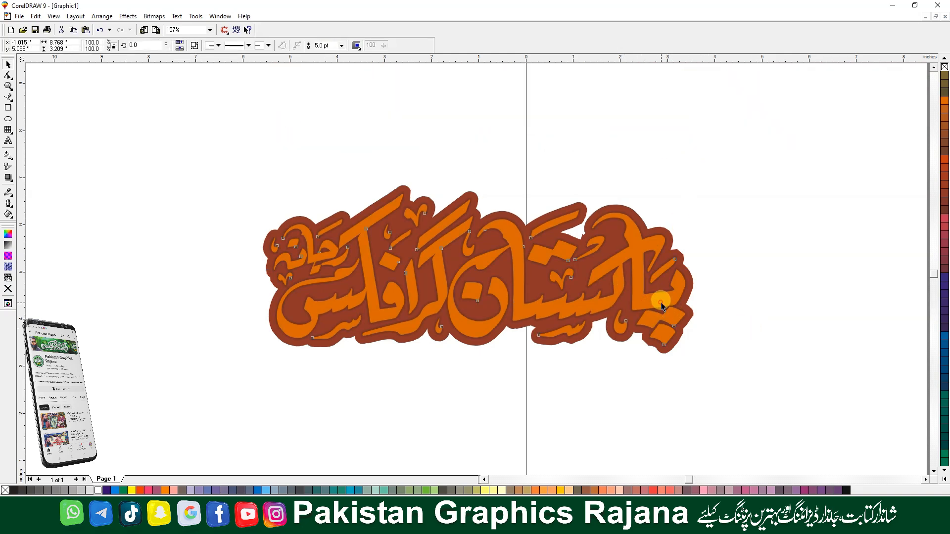
# Move the whole artwork up the page and place the thin-outlined calligraphy separately below the thick-outlined one.
pyautogui.click(624, 377)
pyautogui.moveTo(800, 104); pyautogui.dragTo(194, 407)
pyautogui.moveTo(478, 328); pyautogui.dragTo(491, 281)
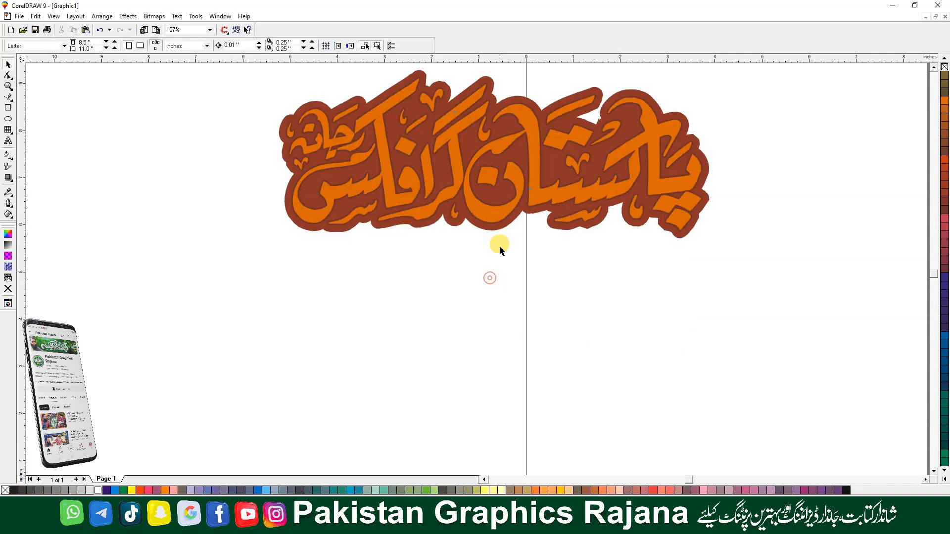
pyautogui.click(489, 215)
pyautogui.moveTo(482, 214); pyautogui.dragTo(474, 385)
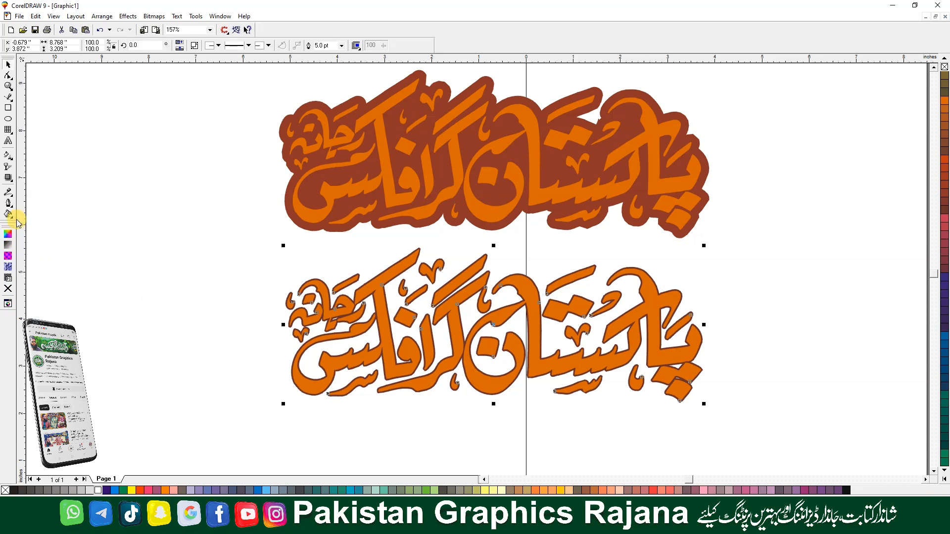
# Add a drop shadow to the thin-outlined calligraphy with opacity 100 and feathering 2.
pyautogui.click(8, 177)
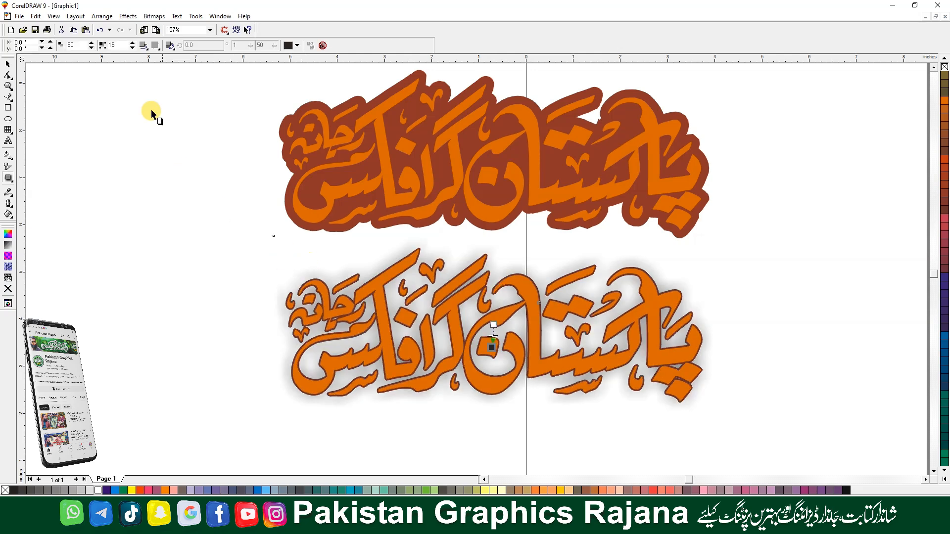
pyautogui.doubleClick(74, 45)
pyautogui.write('1')
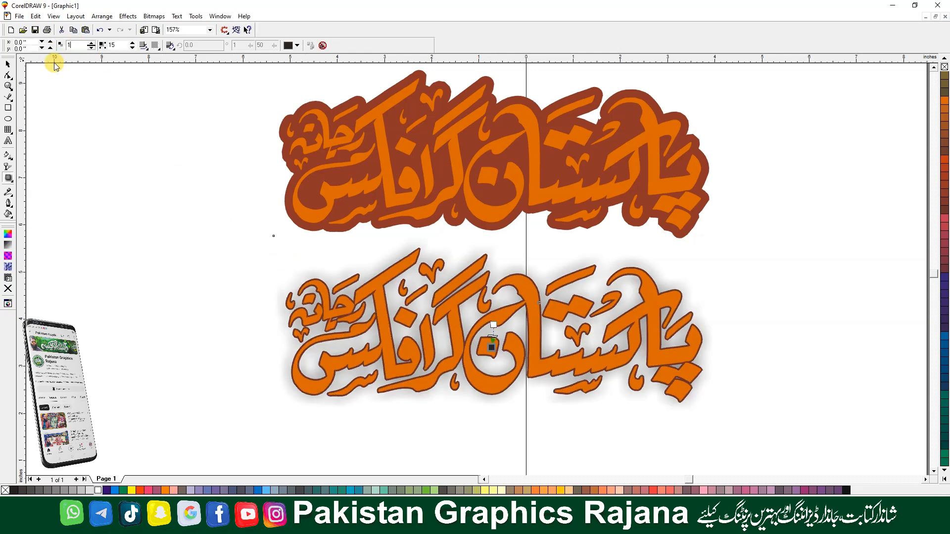
pyautogui.write('00')
pyautogui.press('Tab')
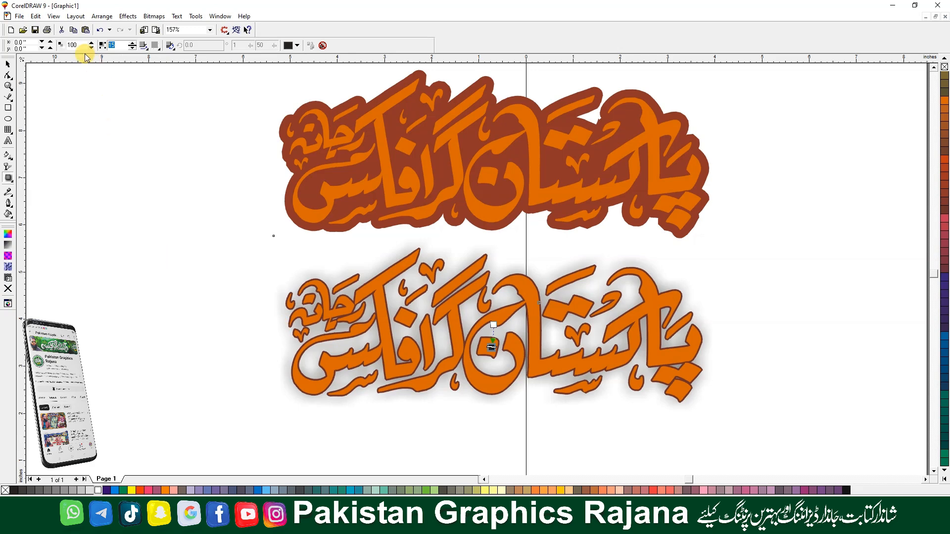
pyautogui.write('2')
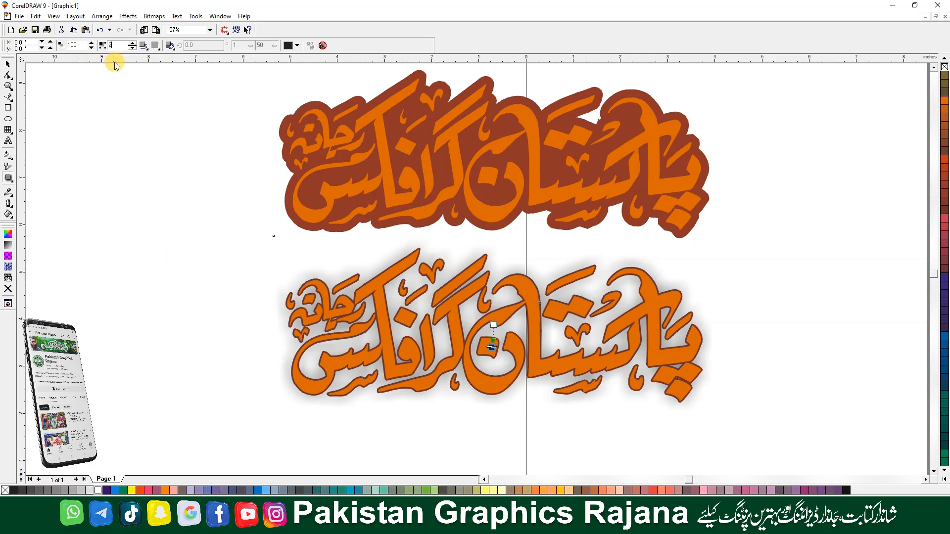
pyautogui.click(149, 47)
# Separate the drop shadow from the thin-outlined calligraphy and nudge the shadow slightly downward.
pyautogui.click(102, 16)
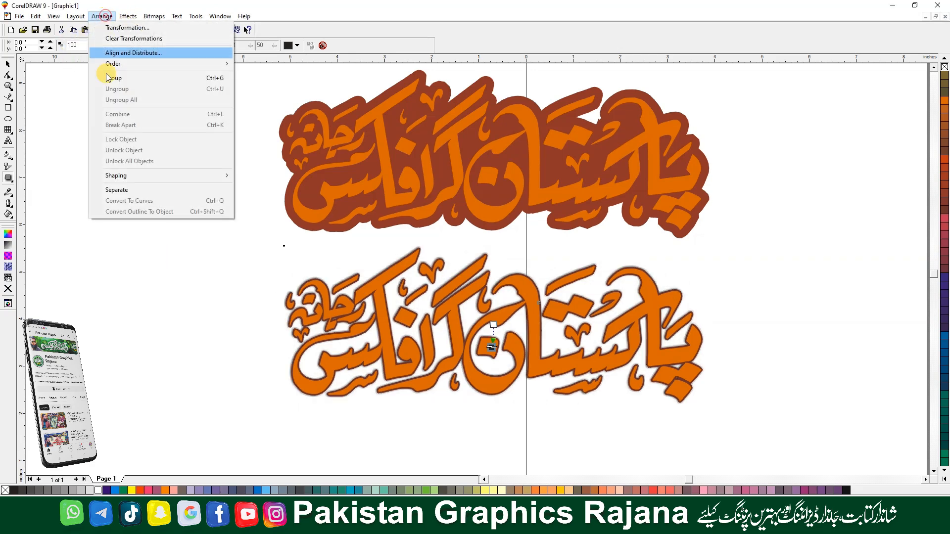
pyautogui.click(116, 190)
pyautogui.click(134, 276)
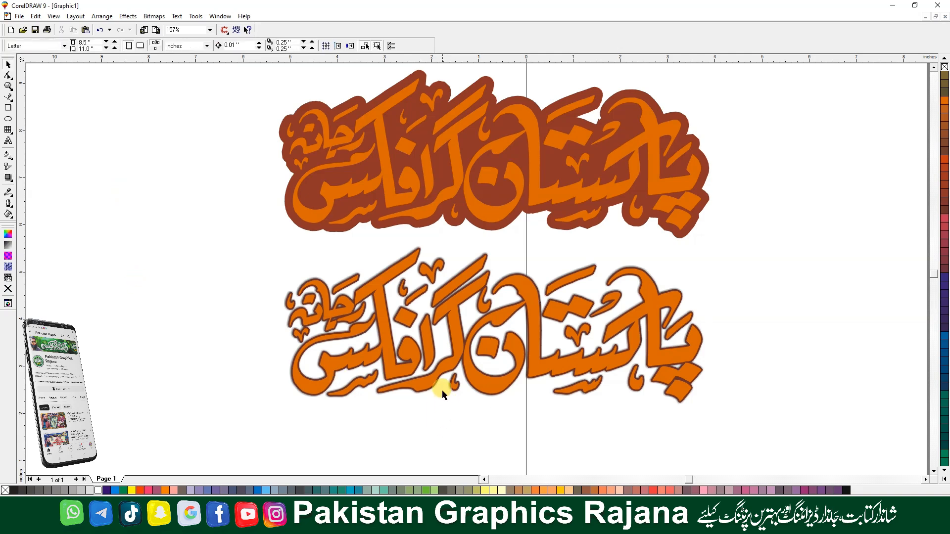
pyautogui.click(443, 395)
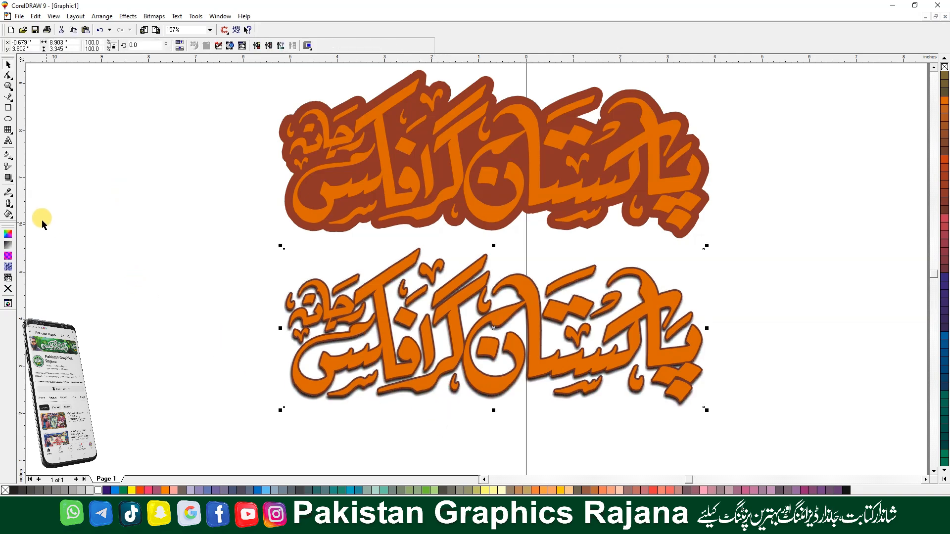
pyautogui.press('Down')
pyautogui.press('Down')
pyautogui.press('Down')
pyautogui.press('Down')
# Apply a Uniform transparency of 50 to the separated shadow.
pyautogui.click(8, 167)
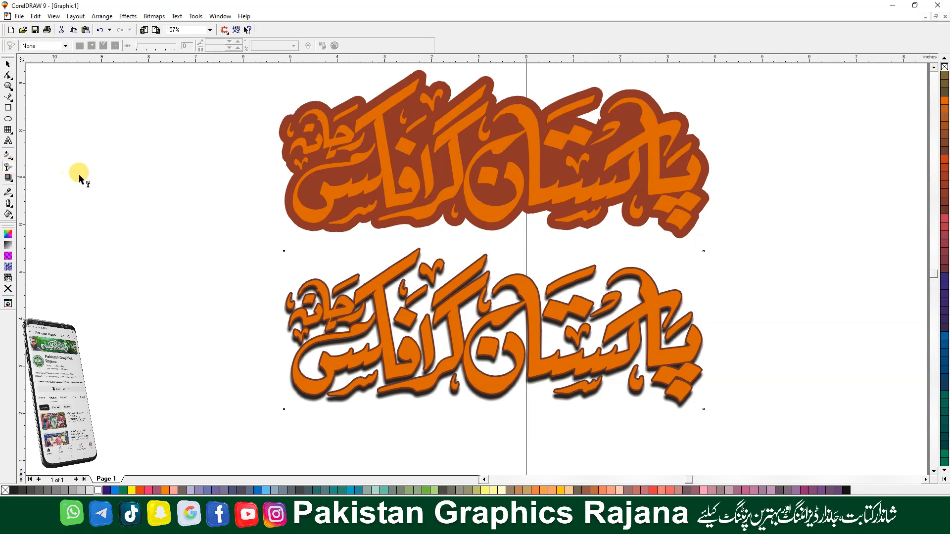
pyautogui.click(50, 46)
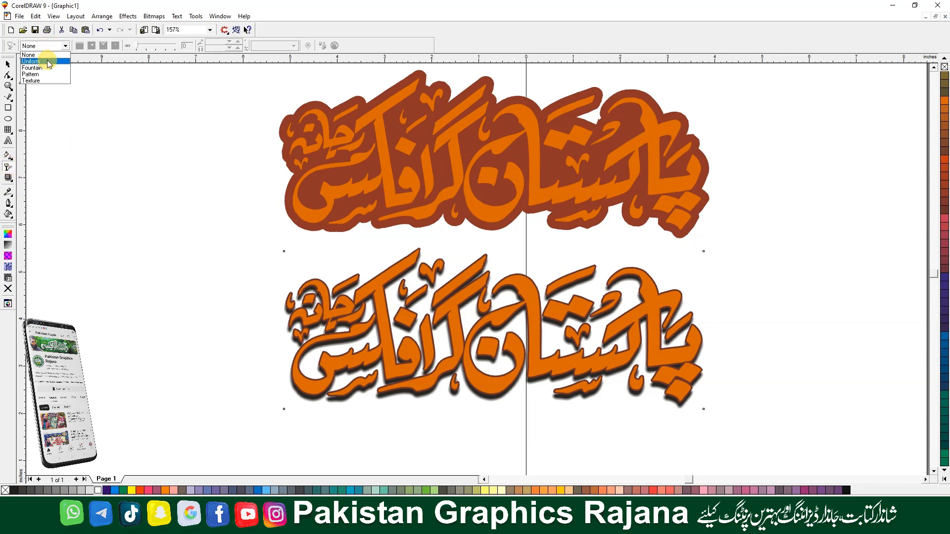
pyautogui.click(50, 63)
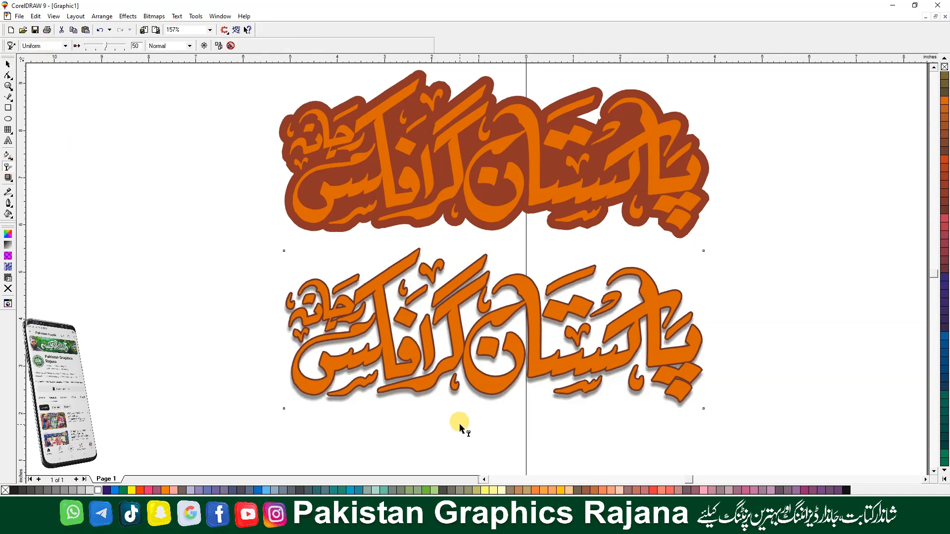
pyautogui.press('space')
# Group the thin-outlined calligraphy with its shadow and place the group back over the thick-outlined background.
pyautogui.moveTo(180, 430)
pyautogui.mouseDown()
pyautogui.moveTo(525, 314)
pyautogui.moveTo(797, 204)
pyautogui.mouseUp()
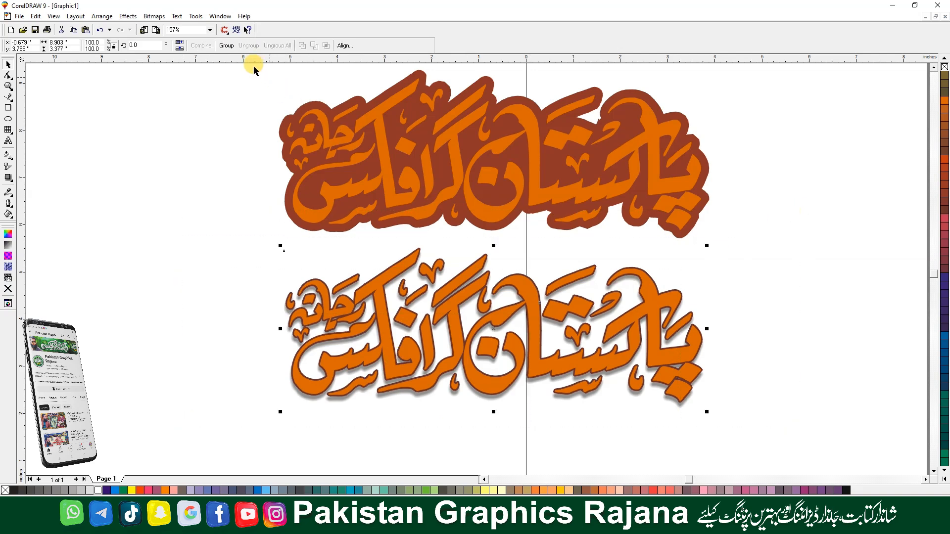
pyautogui.click(381, 164)
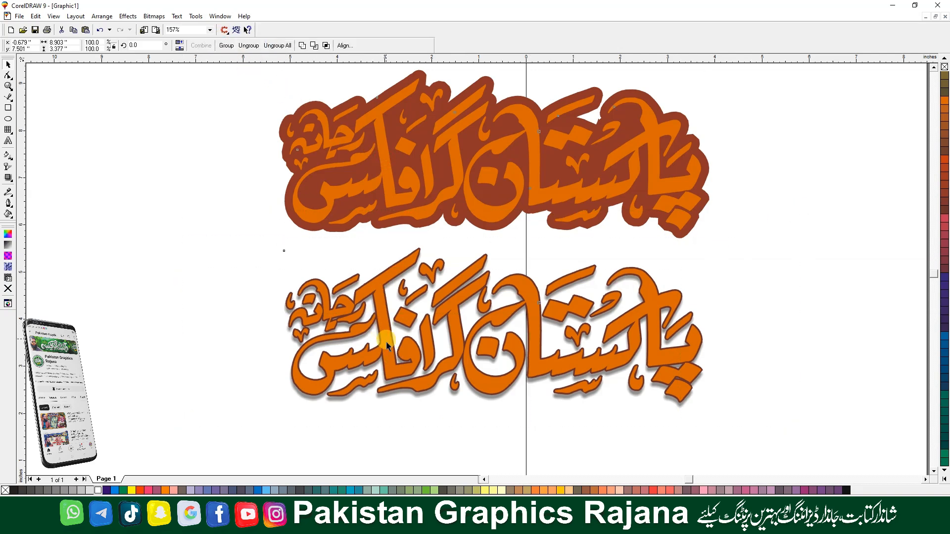
pyautogui.moveTo(386, 341); pyautogui.dragTo(386, 169)
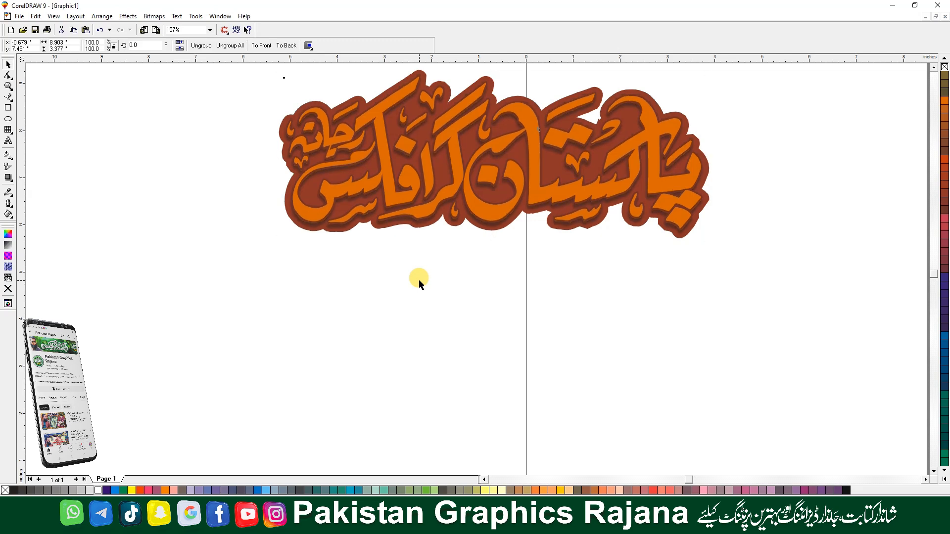
pyautogui.click(402, 276)
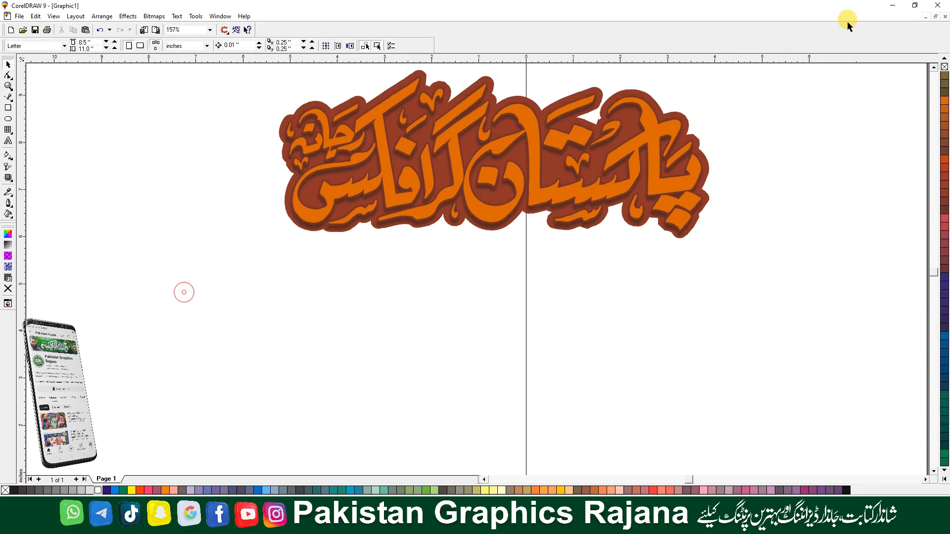
# Group the shadowed calligraphy and its thick-contour background into one object.
pyautogui.moveTo(848, 23); pyautogui.dragTo(886, 9)
pyautogui.moveTo(136, 374); pyautogui.dragTo(854, 57)
pyautogui.hotkey('ctrl', 'g')
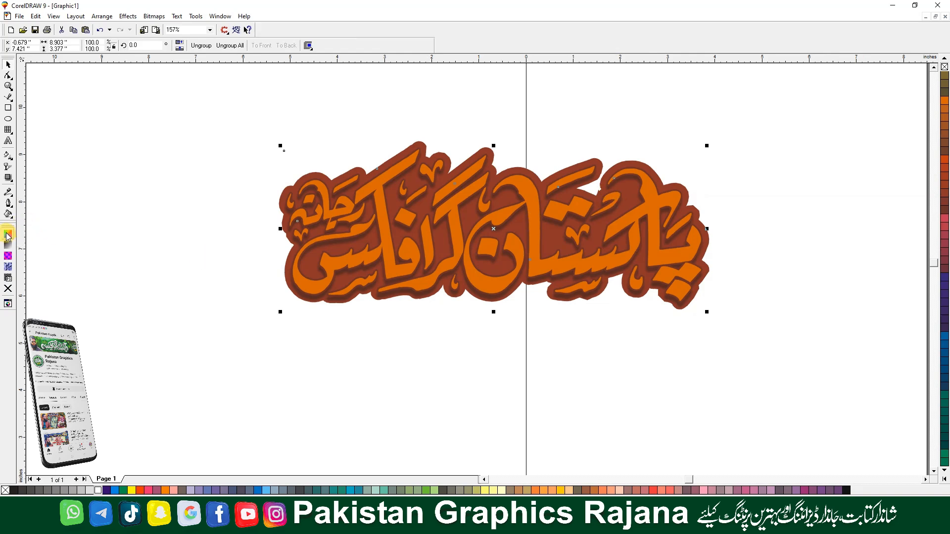
# Add a drop shadow to the complete artwork group with opacity 100 and feathering 4.
pyautogui.click(9, 178)
pyautogui.moveTo(464, 235); pyautogui.dragTo(493, 225)
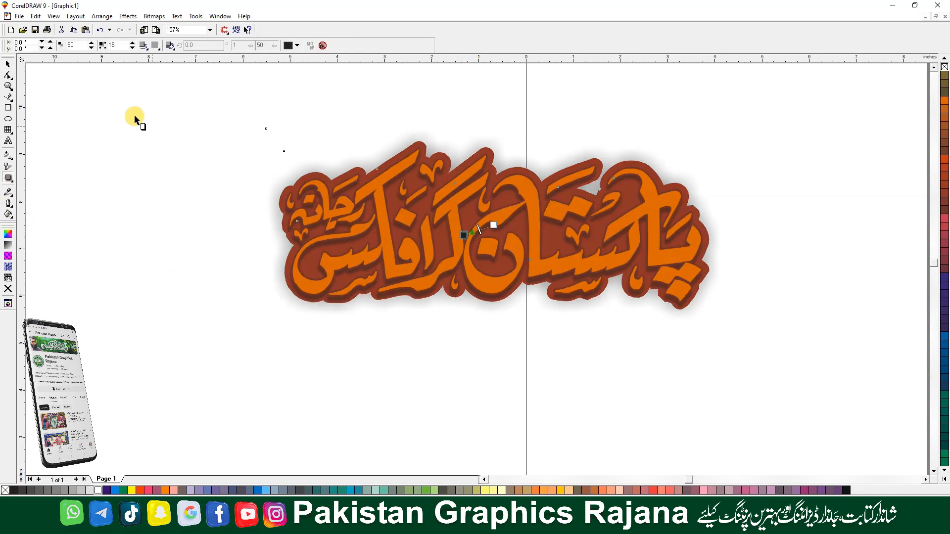
pyautogui.write('100')
pyautogui.moveTo(122, 46); pyautogui.dragTo(97, 59)
pyautogui.write('4')
pyautogui.click(143, 45)
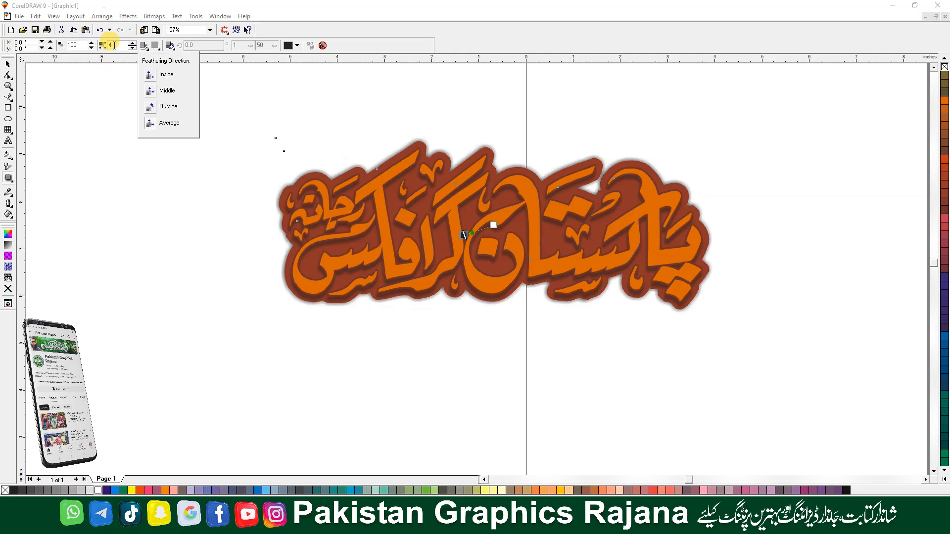
# Separate the outer drop shadow from the artwork, nudge it slightly downward, and view the finished title.
pyautogui.click(102, 16)
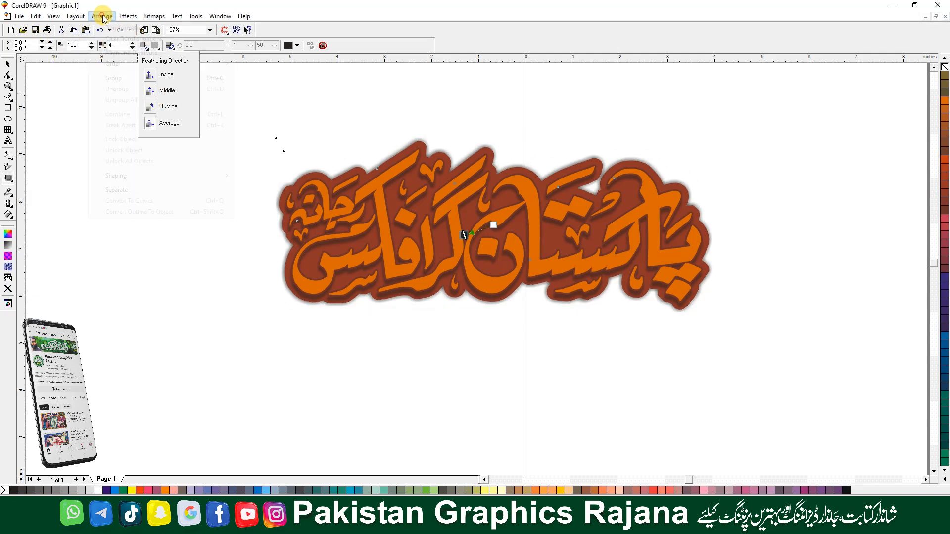
pyautogui.click(119, 189)
pyautogui.click(152, 258)
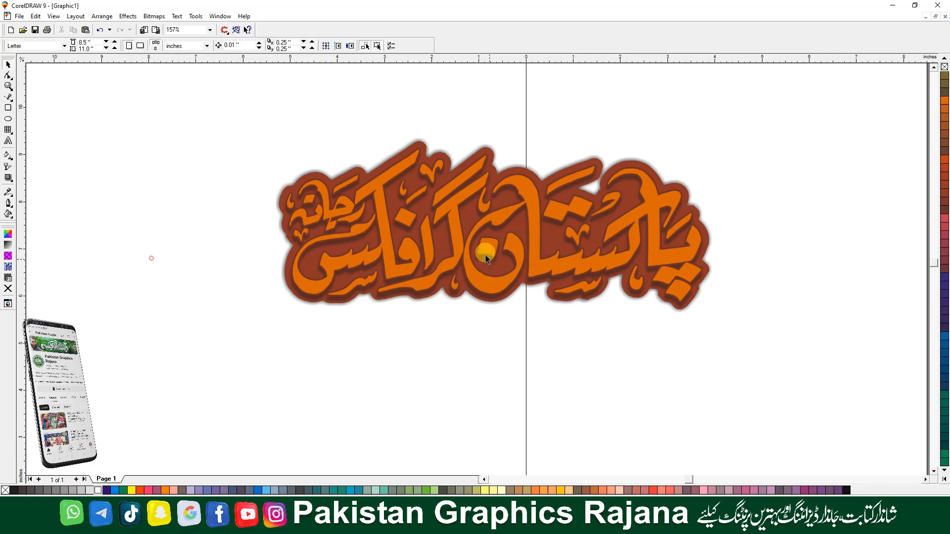
pyautogui.click(524, 147)
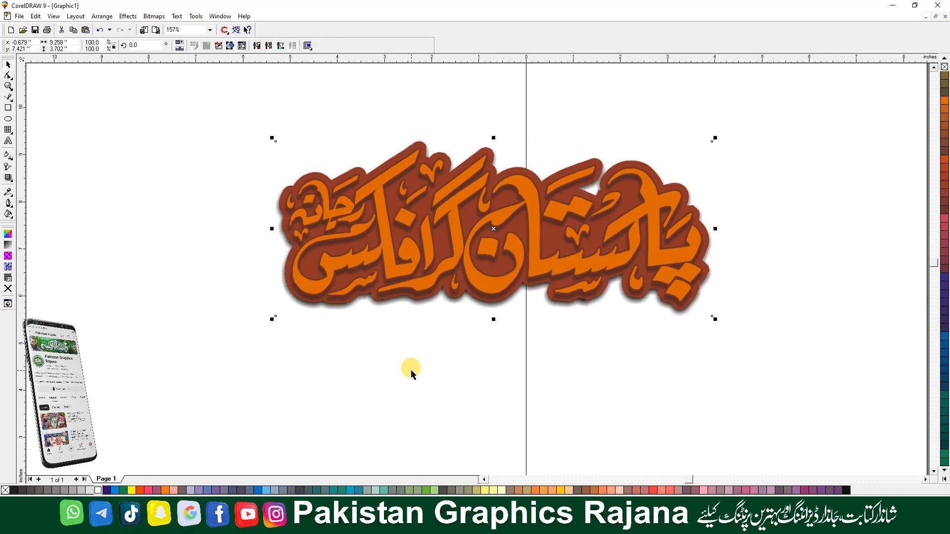
pyautogui.click(359, 371)
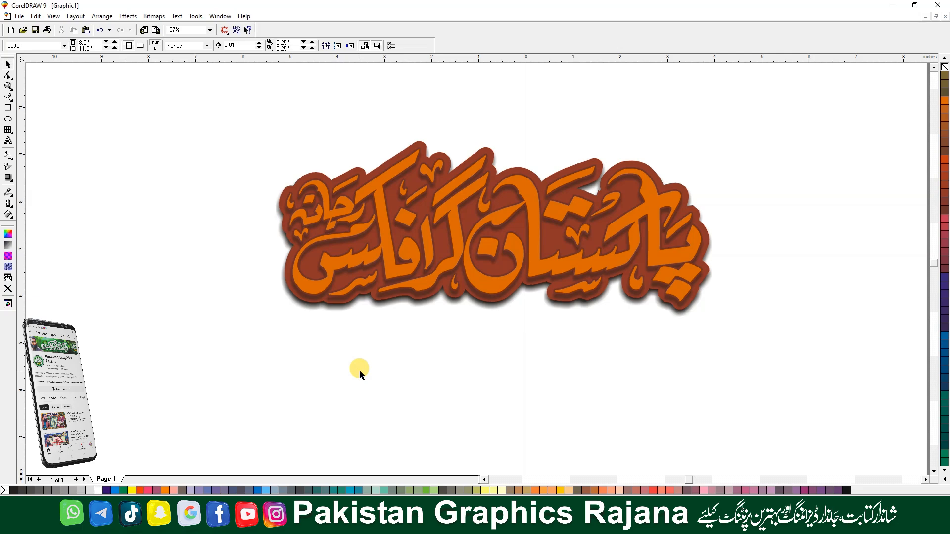
pyautogui.press('F4')
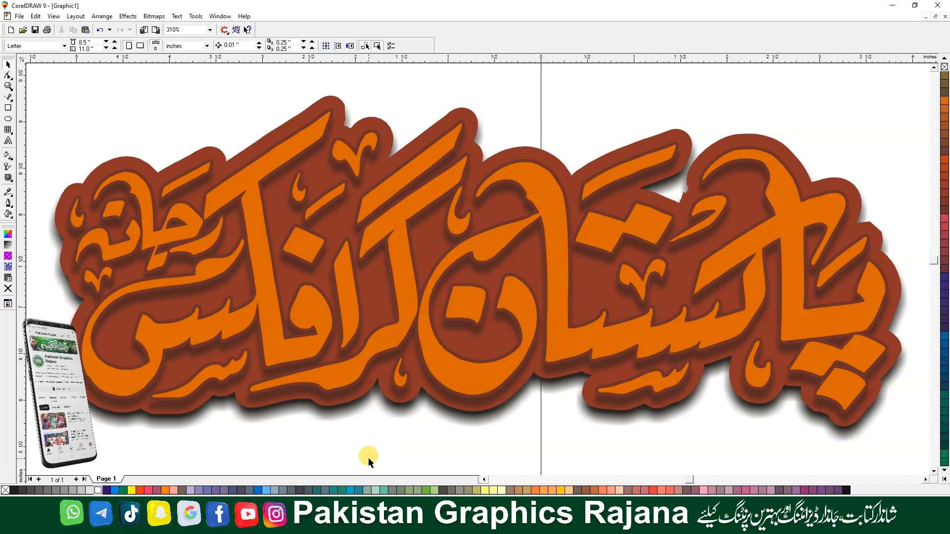
# Examine the green sample image up close and compare it with the finished orange calligraphy title.
pyautogui.press('F3')
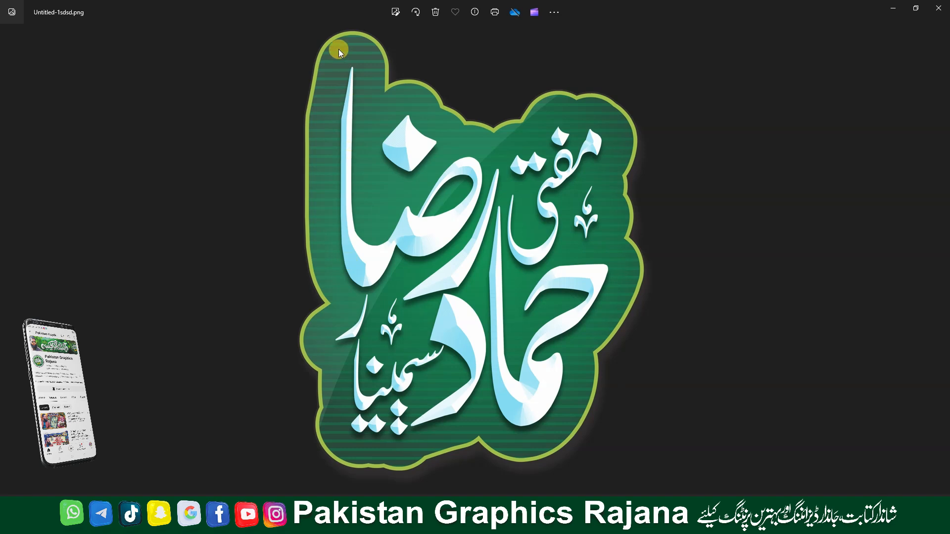
pyautogui.scroll(3, 316, 85)
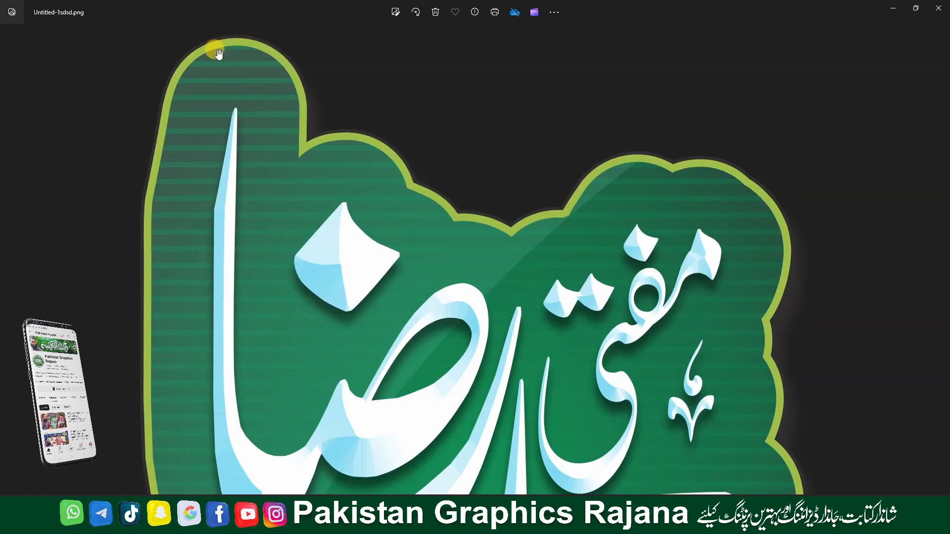
pyautogui.moveTo(384, 365); pyautogui.dragTo(339, 206)
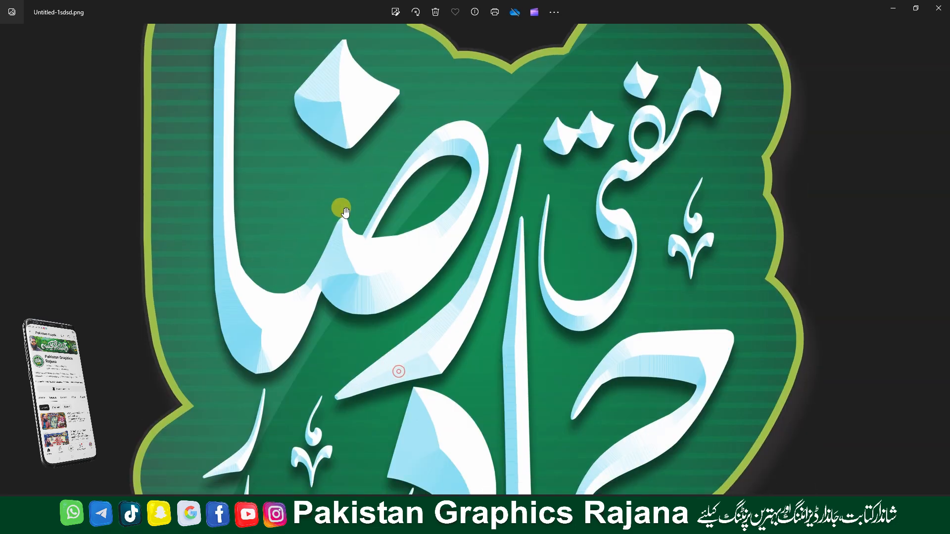
pyautogui.scroll(-4, 376, 270)
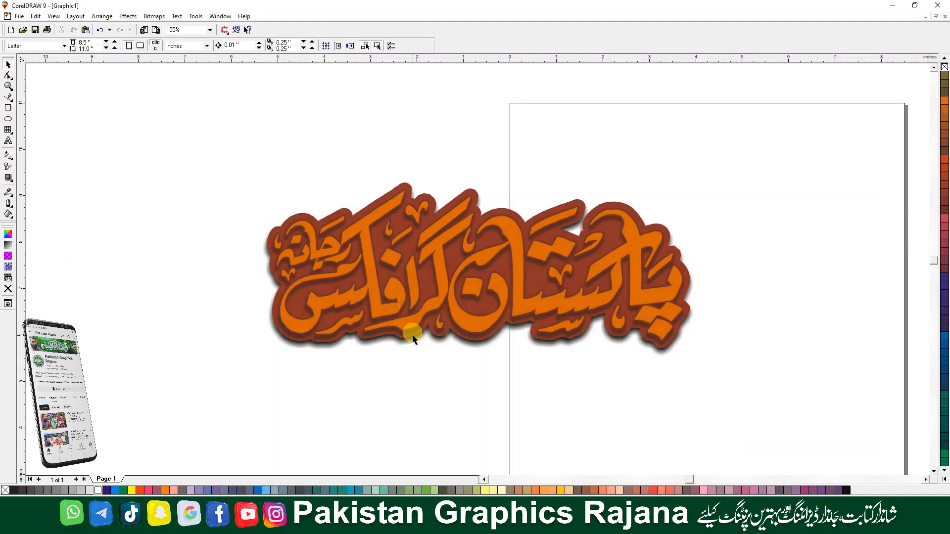
pyautogui.click(399, 383)
pyautogui.press('F4')
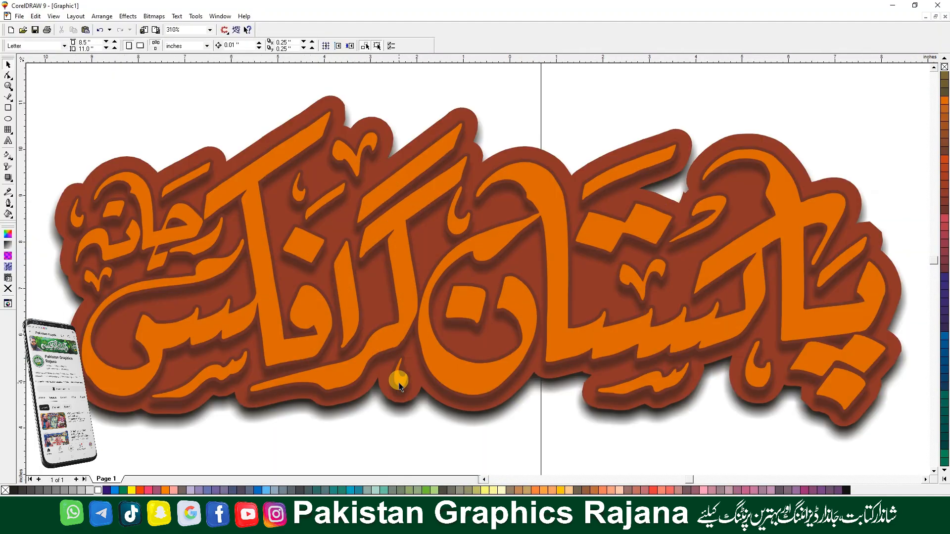
pyautogui.press('F3')
pyautogui.press('F4')
pyautogui.press('F3')
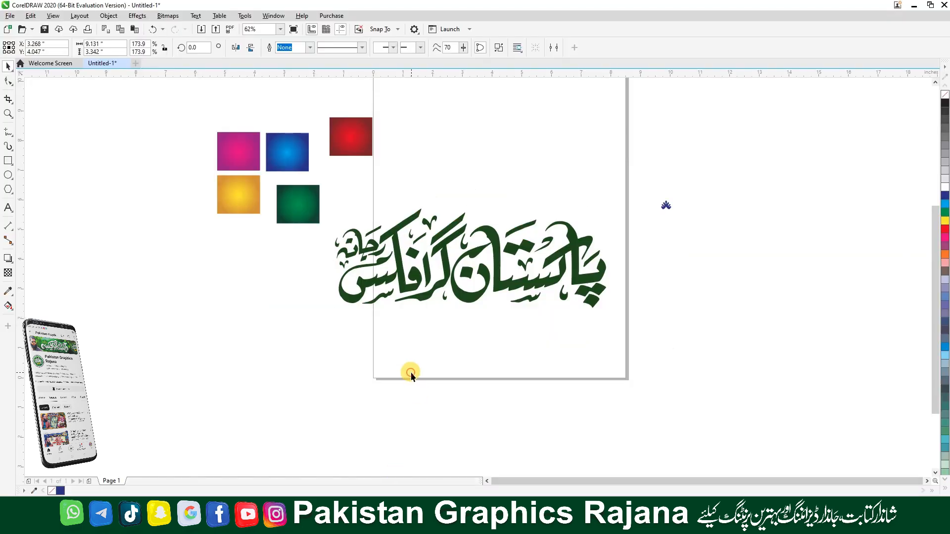
# Switch to CorelDRAW 2020 and move the dark green calligraphy slightly up and to the right beside the gradient swatches.
pyautogui.click(412, 373)
pyautogui.press('F4')
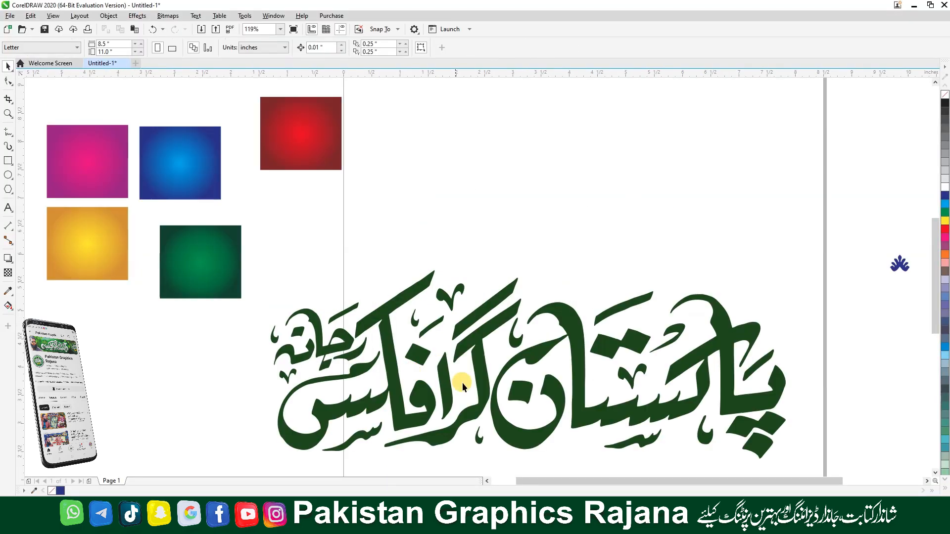
pyautogui.click(509, 432)
pyautogui.scroll(-2, 512, 432)
pyautogui.scroll(2, 512, 432)
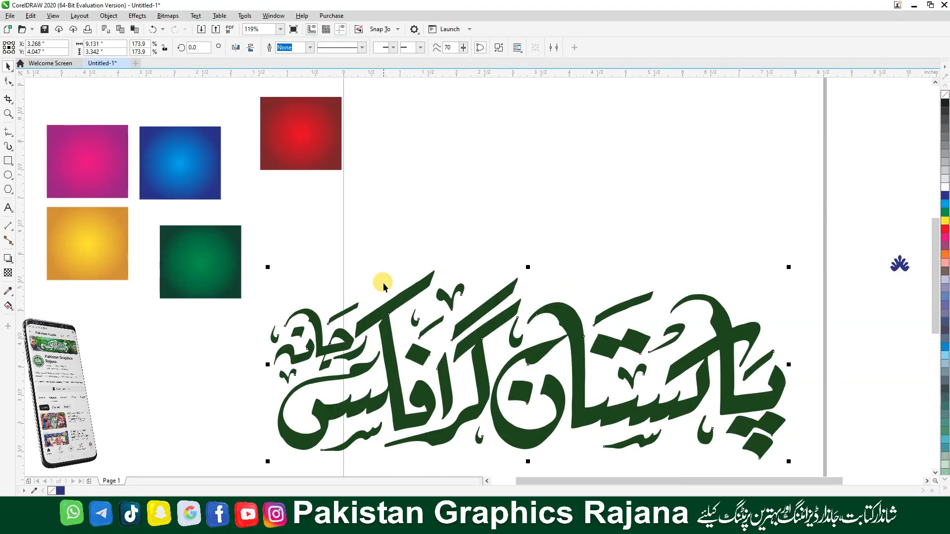
pyautogui.moveTo(475, 363); pyautogui.dragTo(502, 332)
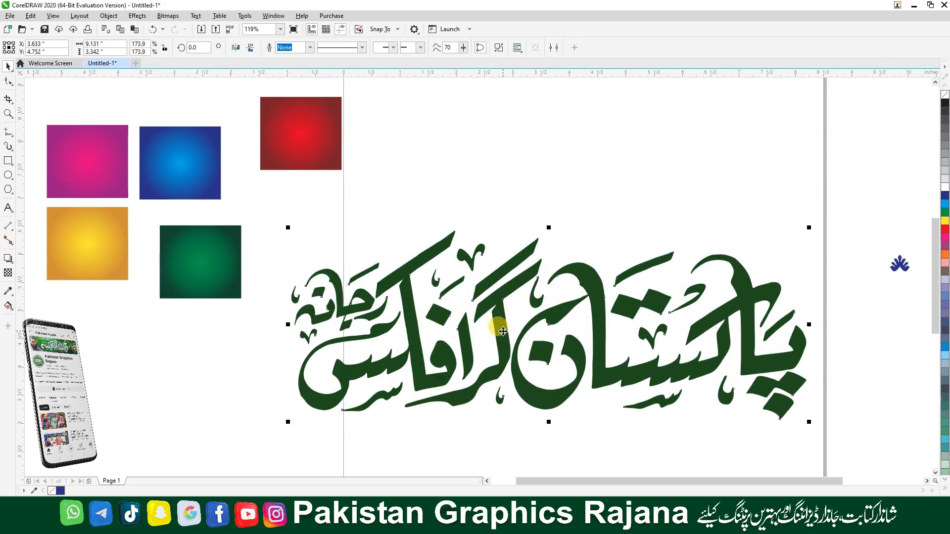
# Add a one-step outside contour of about 0.314 inch around the calligraphy with rounded corners.
pyautogui.click(12, 265)
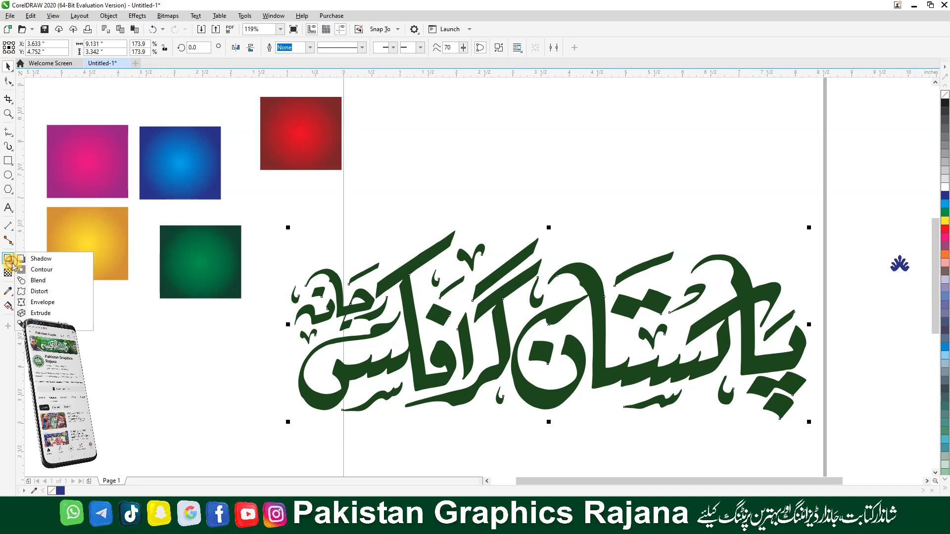
pyautogui.click(44, 270)
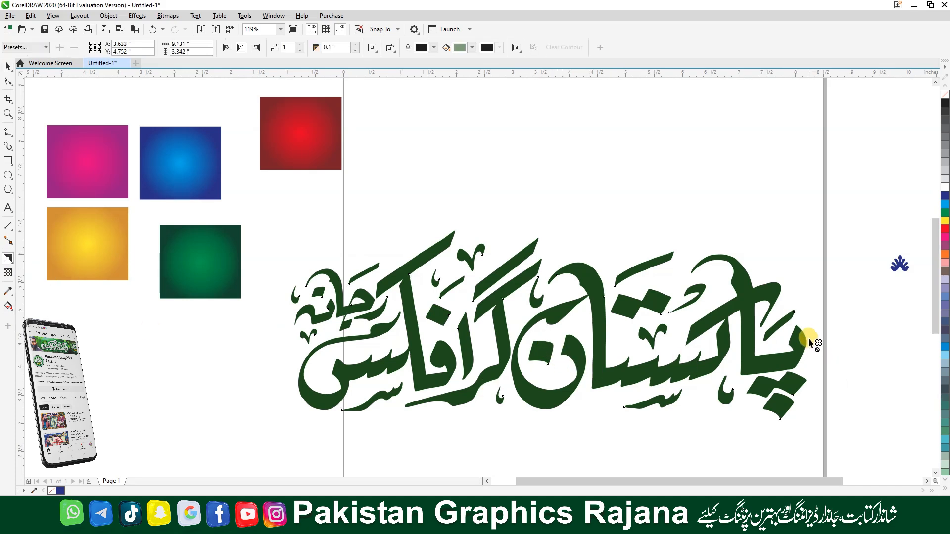
pyautogui.moveTo(824, 330)
pyautogui.mouseDown()
pyautogui.moveTo(810, 326)
pyautogui.moveTo(822, 336)
pyautogui.mouseUp()
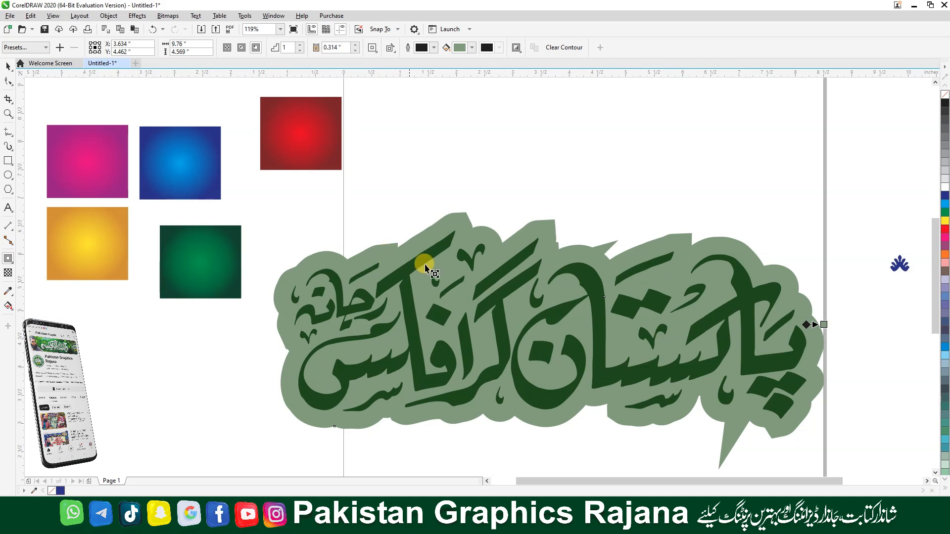
pyautogui.click(373, 48)
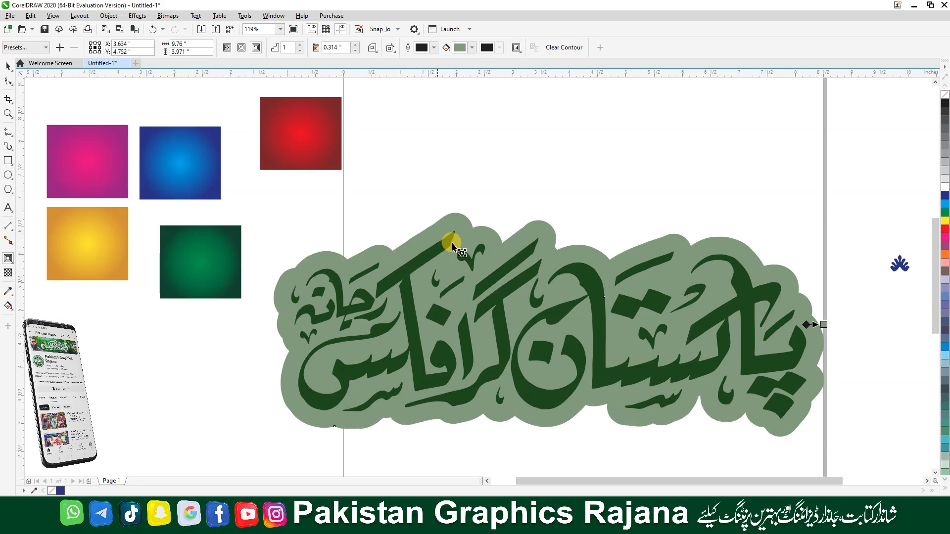
# Shift the contoured calligraphy slightly upward and break the contour apart from the lettering.
pyautogui.moveTo(554, 309); pyautogui.dragTo(515, 273)
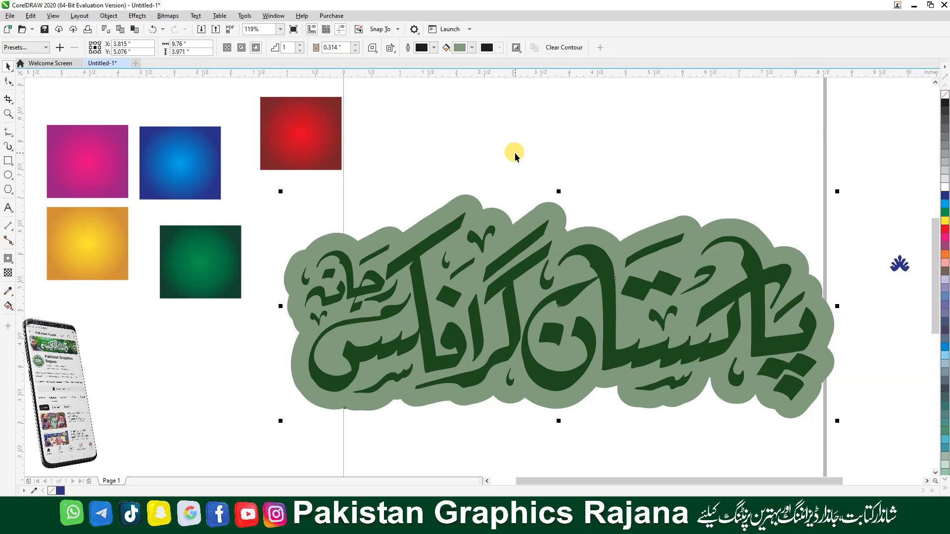
pyautogui.moveTo(462, 197); pyautogui.dragTo(579, 178)
pyautogui.hotkey('ctrl', 'z')
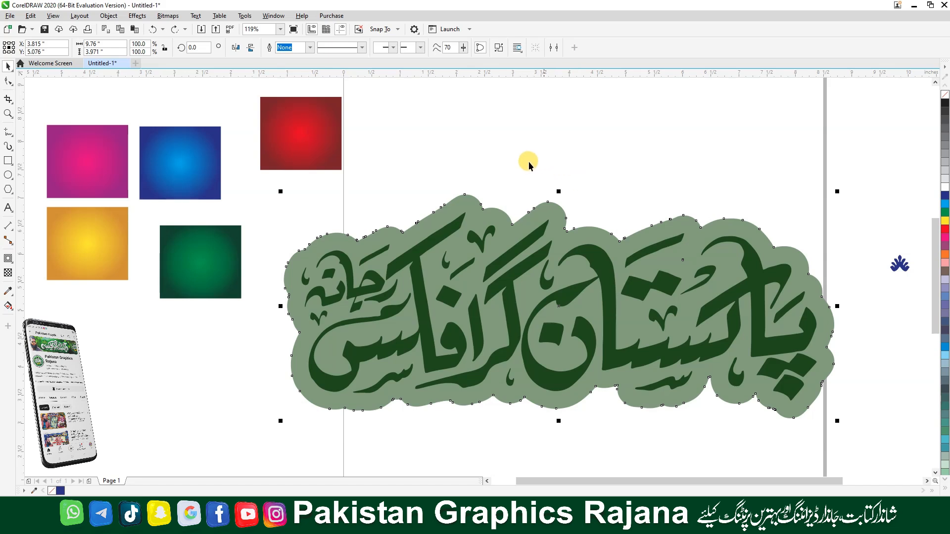
pyautogui.click(506, 151)
# Stretch the red gradient rectangle to about 9.98 by 4.24 inches behind the whole calligraphy and send it to the back.
pyautogui.click(284, 117)
pyautogui.moveTo(291, 113); pyautogui.dragTo(324, 193)
pyautogui.moveTo(361, 252); pyautogui.dragTo(549, 448)
pyautogui.moveTo(547, 299); pyautogui.dragTo(845, 299)
pyautogui.hotkey('shift', 'pagedown')
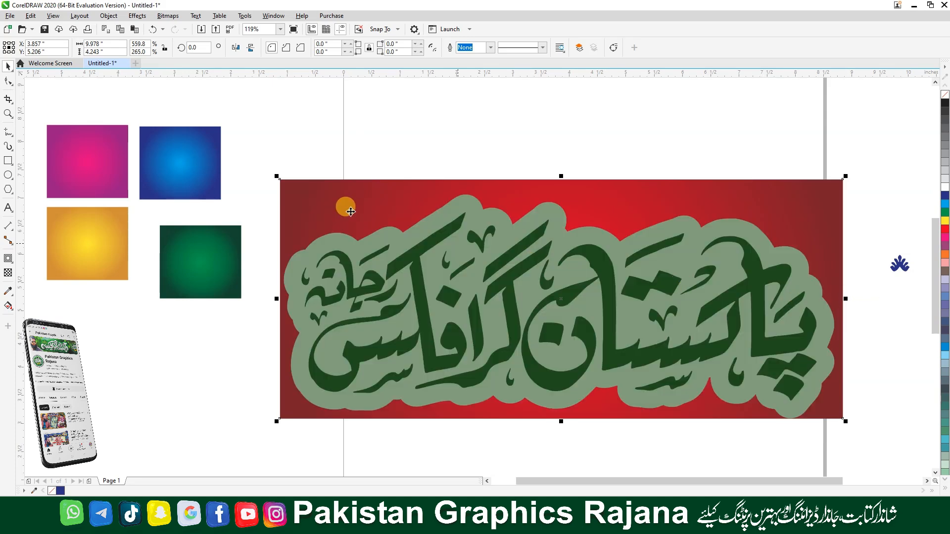
# PowerClip the red gradient rectangle inside the separated contour shape.
pyautogui.click(108, 16)
pyautogui.moveTo(124, 53)
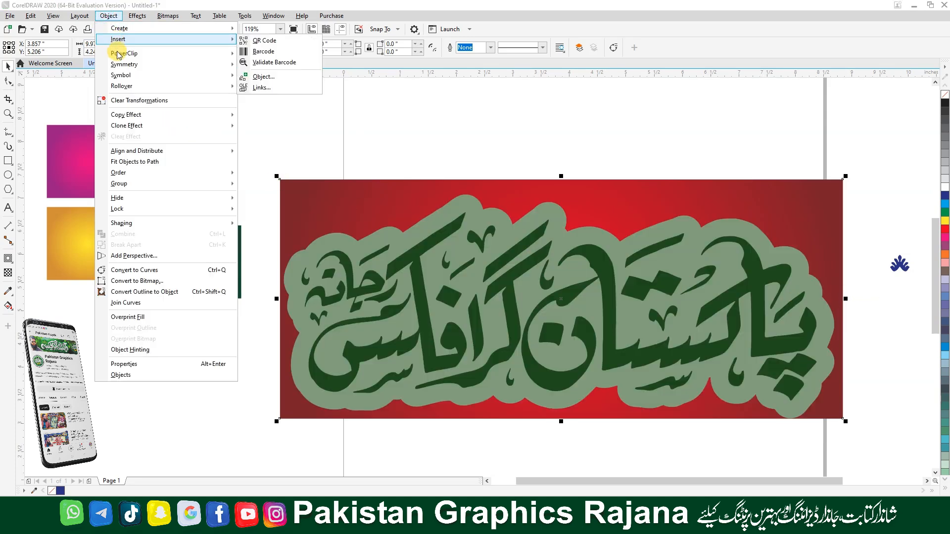
pyautogui.click(267, 53)
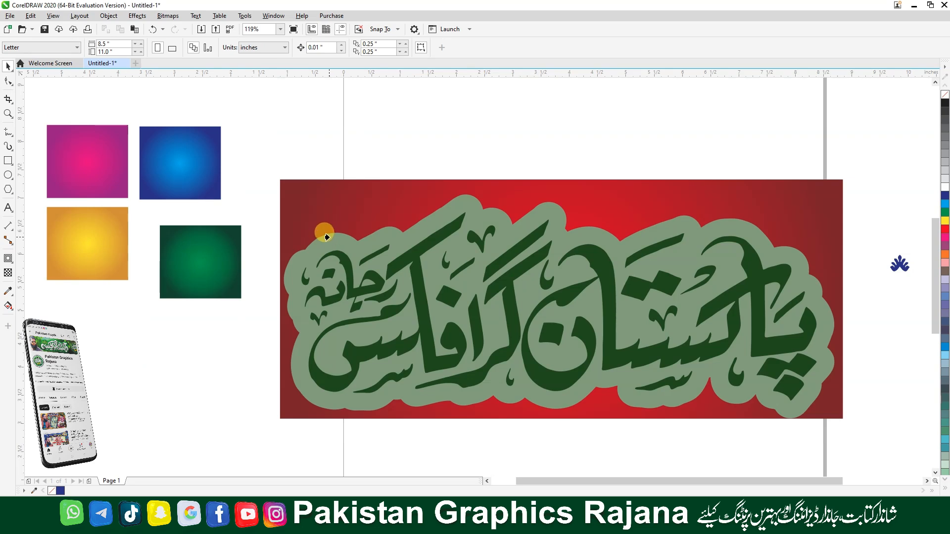
pyautogui.click(327, 236)
pyautogui.click(489, 152)
# Fill the calligraphy lettering with white and delete the four unused gradient rectangles.
pyautogui.click(505, 284)
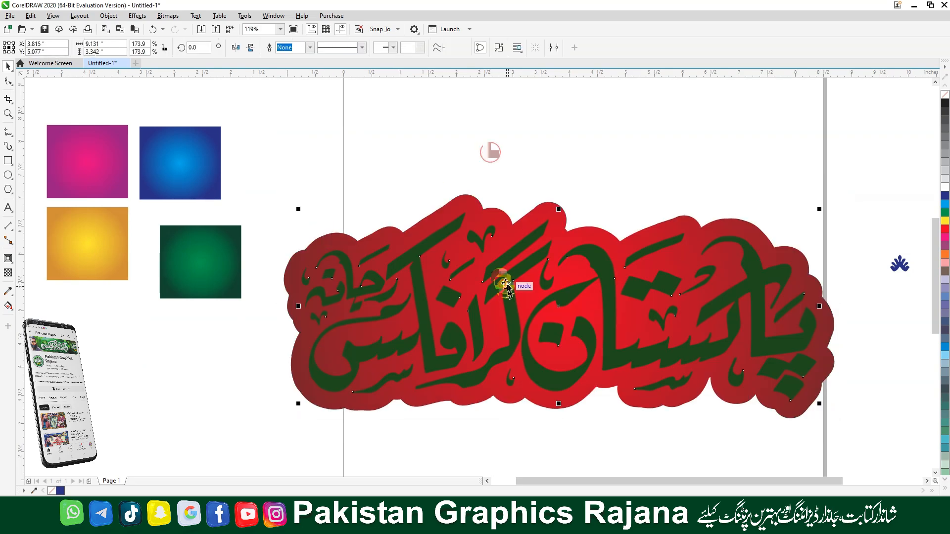
pyautogui.click(945, 188)
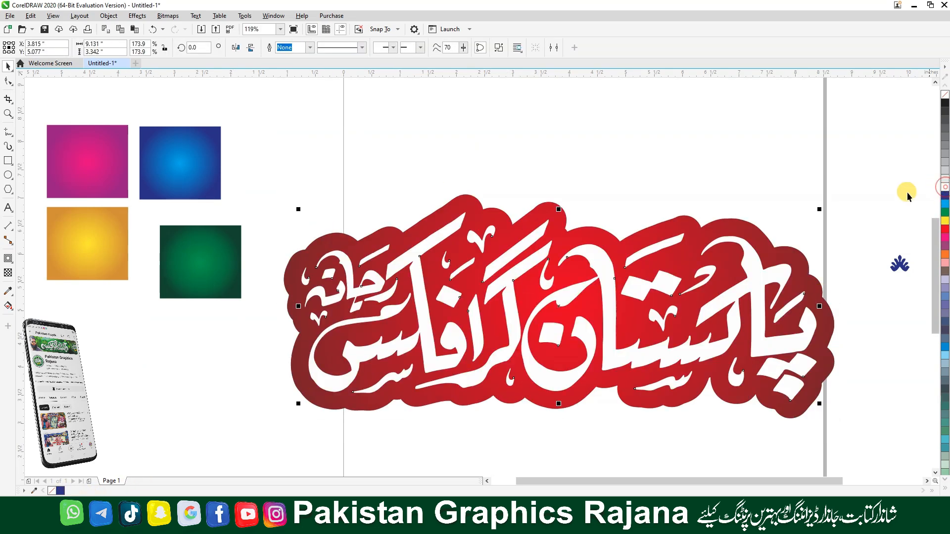
pyautogui.click(701, 171)
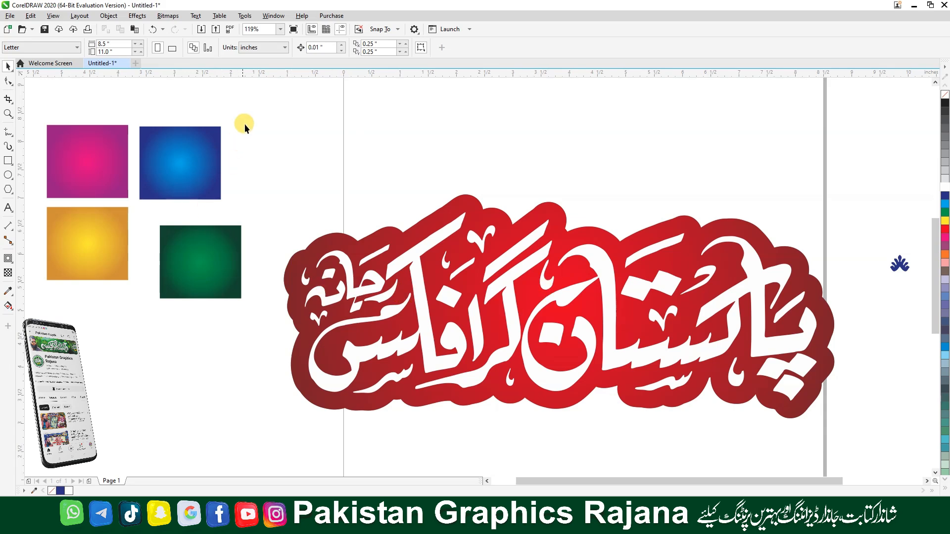
pyautogui.moveTo(262, 93); pyautogui.dragTo(28, 304)
pyautogui.press('Delete')
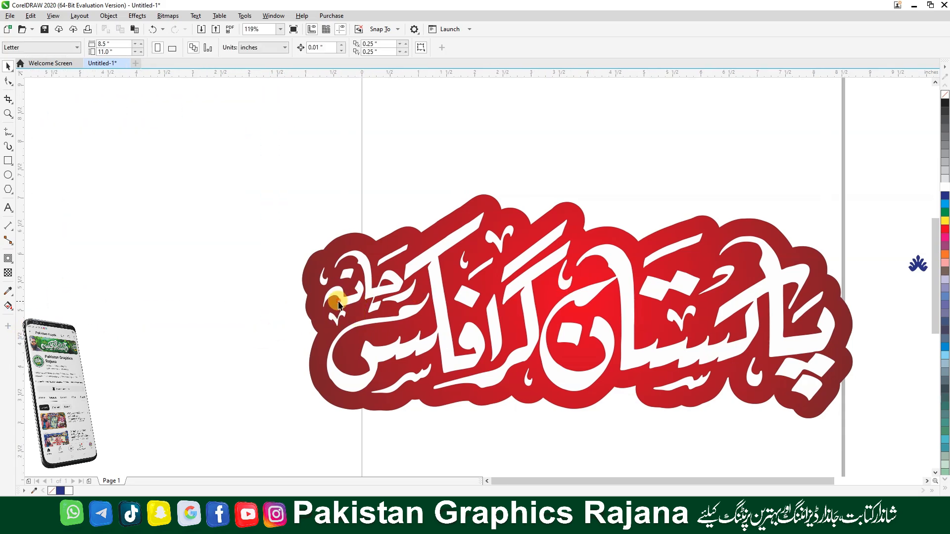
# Add an outside contour of about 0.352 inch to the white lettering so it extends slightly past the red shape.
pyautogui.click(339, 305)
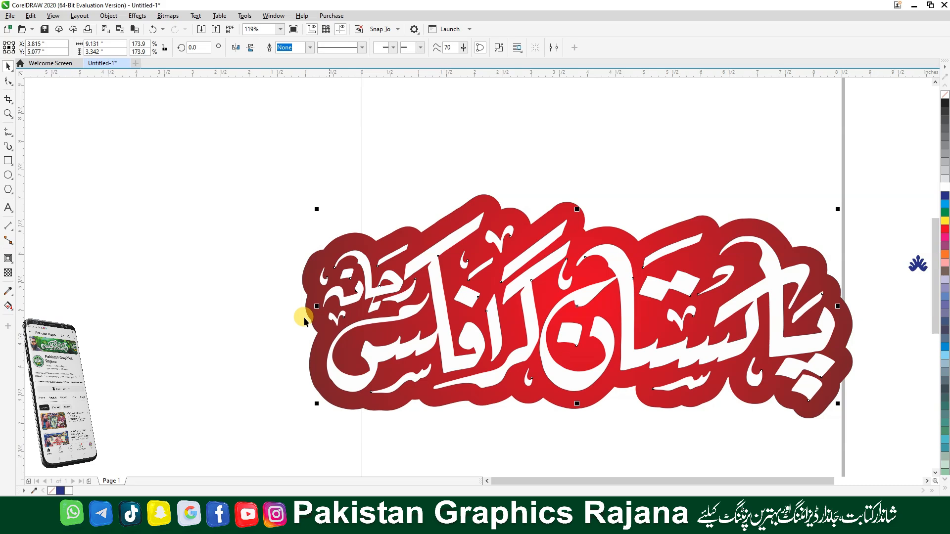
pyautogui.click(8, 257)
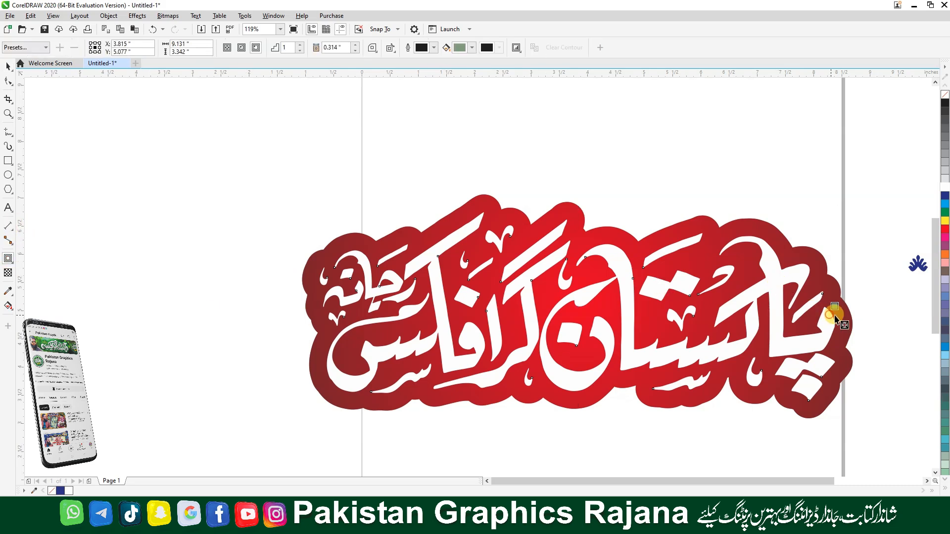
pyautogui.moveTo(834, 315)
pyautogui.mouseDown()
pyautogui.moveTo(851, 317)
pyautogui.moveTo(849, 306)
pyautogui.mouseUp()
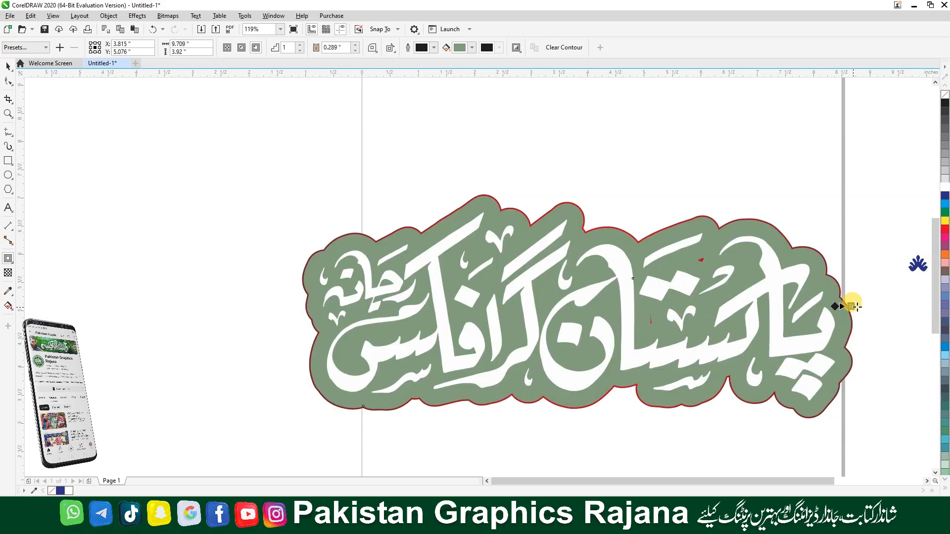
pyautogui.moveTo(860, 309); pyautogui.dragTo(861, 305)
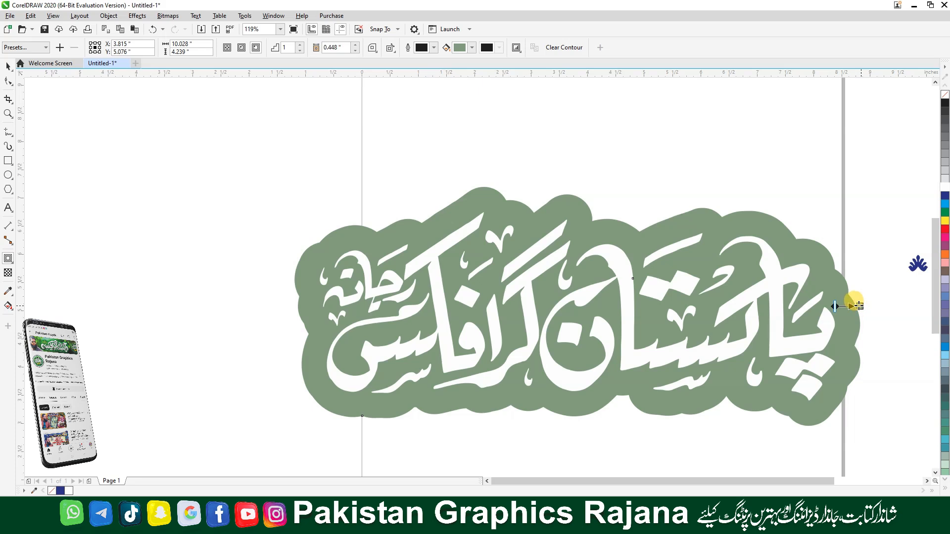
pyautogui.moveTo(857, 309); pyautogui.dragTo(855, 309)
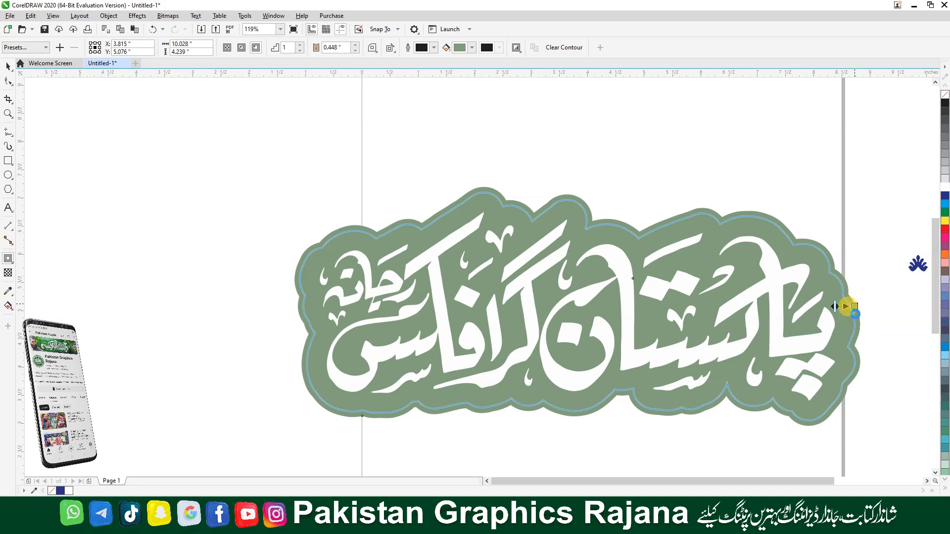
pyautogui.moveTo(847, 306); pyautogui.dragTo(846, 306)
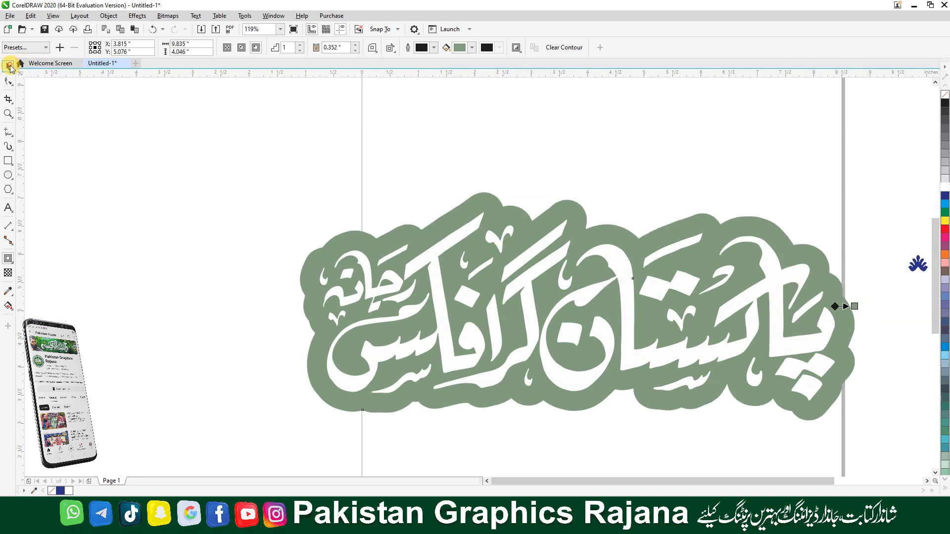
# Break the new contour apart from the lettering and place it behind the red gradient shape.
pyautogui.click(9, 66)
pyautogui.hotkey('ctrl', 'k')
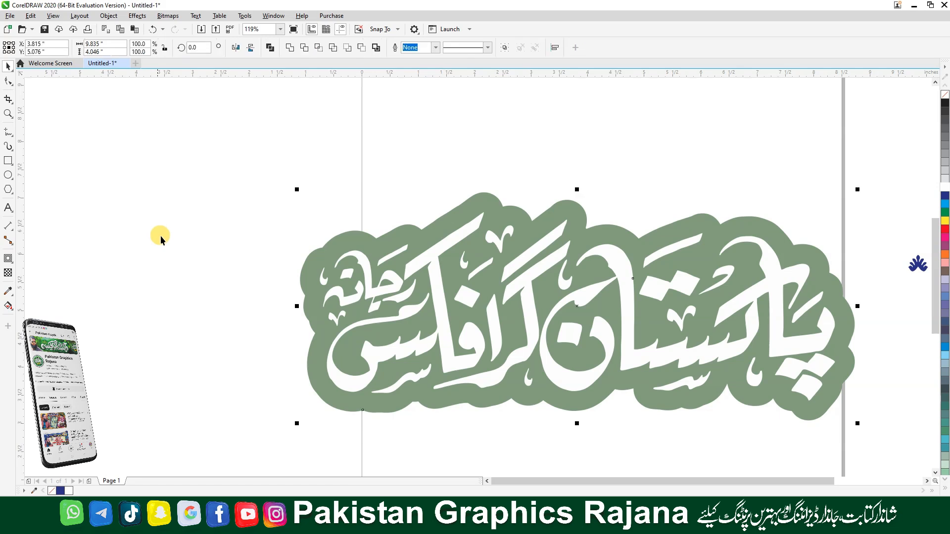
pyautogui.click(221, 248)
pyautogui.click(349, 235)
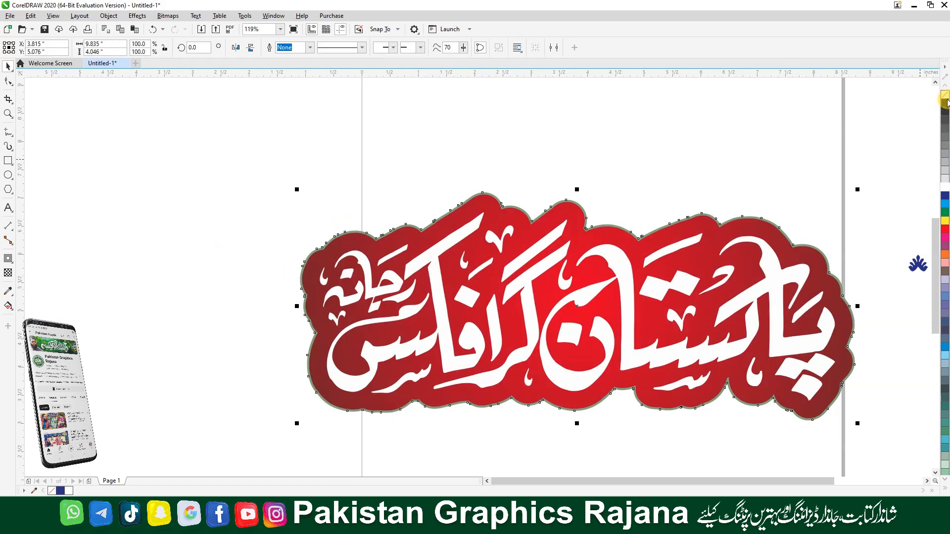
# Fill the rear contour shape with black as a thin border around the red background.
pyautogui.rightClick(944, 104)
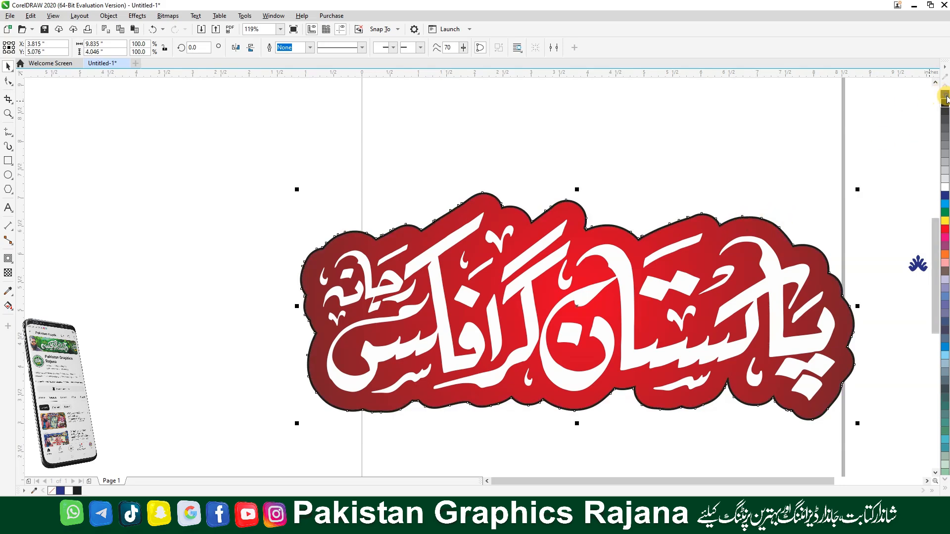
pyautogui.scroll(5, 762, 220)
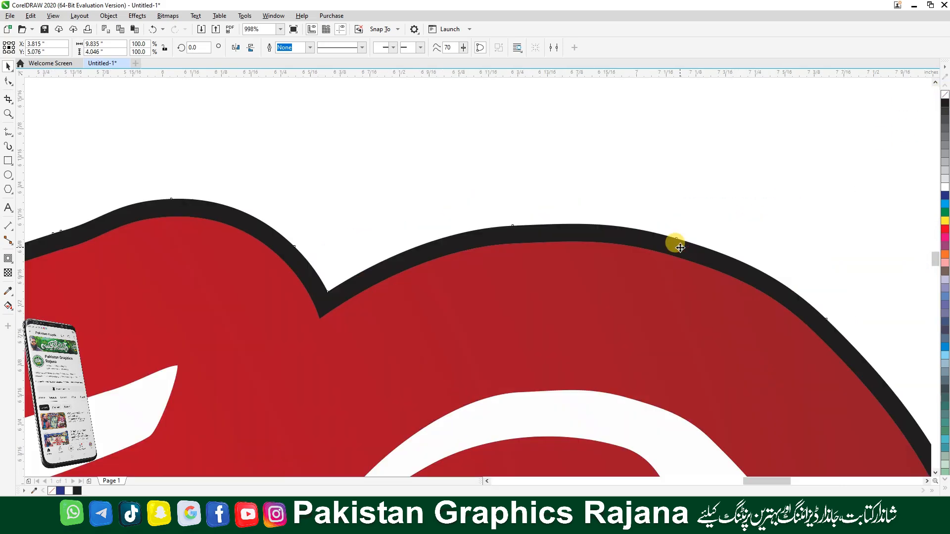
pyautogui.scroll(-8, 680, 247)
pyautogui.click(863, 356)
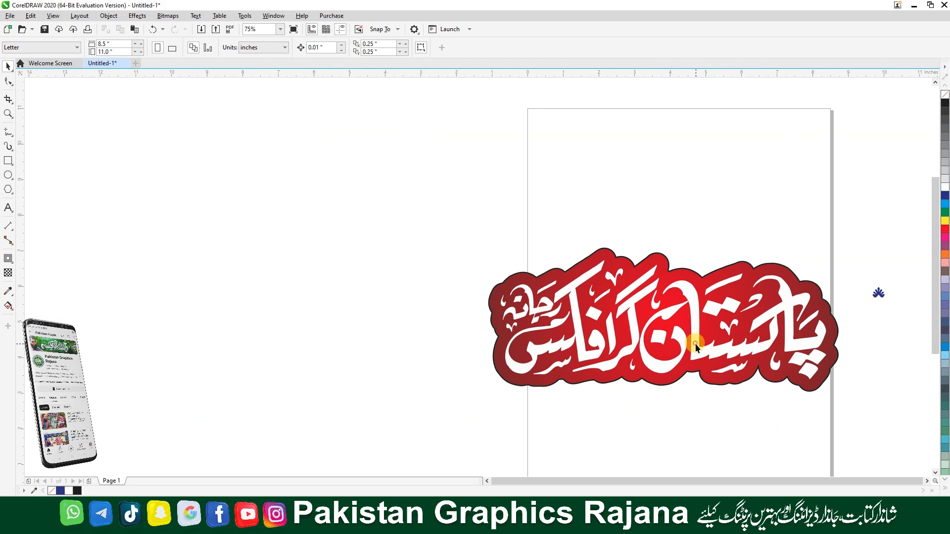
# Add a black block shadow slightly below the white calligraphy lettering and separate it from the lettering.
pyautogui.click(695, 343)
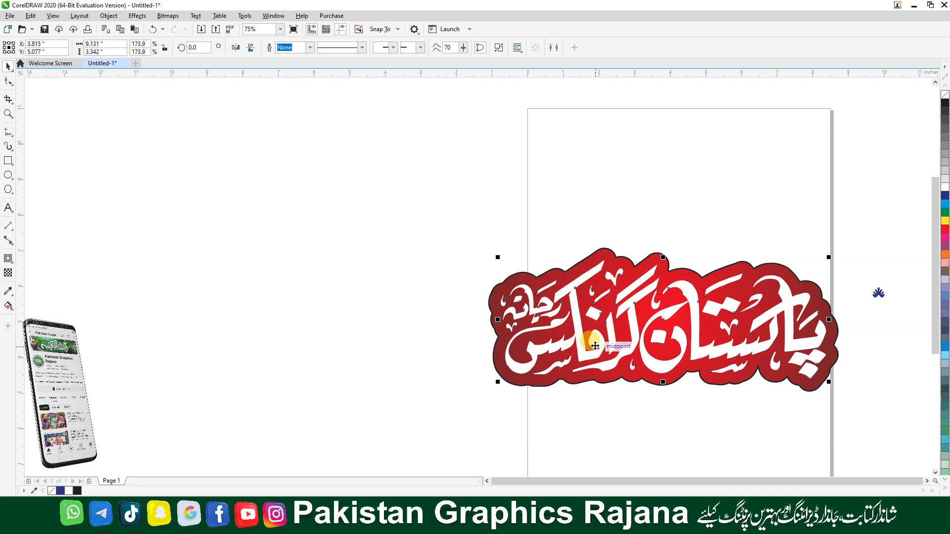
pyautogui.click(11, 264)
pyautogui.click(12, 264)
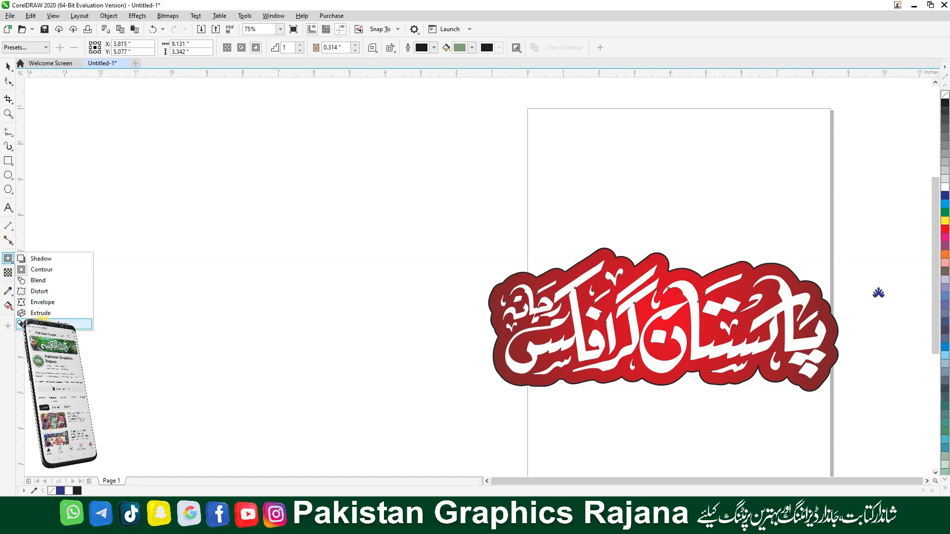
pyautogui.click(41, 324)
pyautogui.press('F2')
pyautogui.moveTo(871, 247); pyautogui.dragTo(498, 412)
pyautogui.moveTo(456, 320); pyautogui.dragTo(428, 259)
pyautogui.scroll(-2, 448, 335)
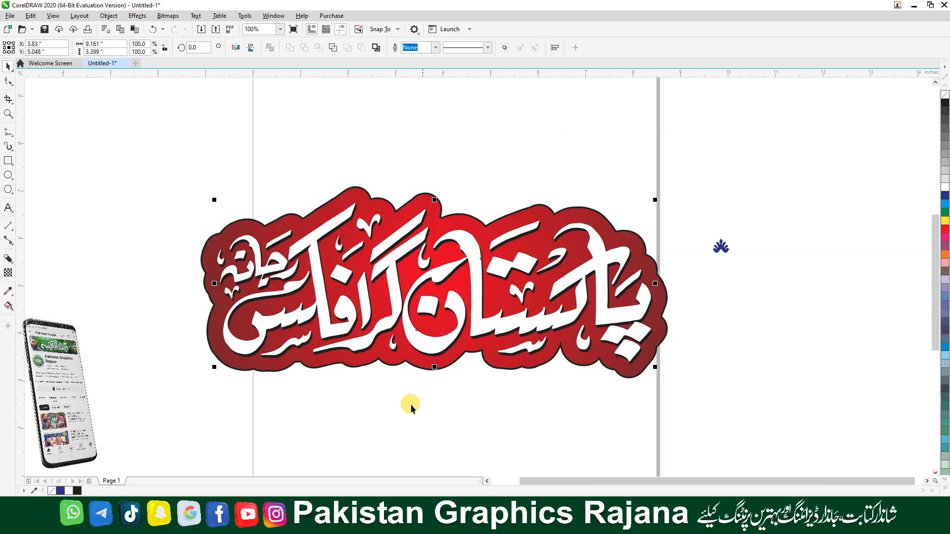
# Move the black block shadow down away from the lettering and undo the move.
pyautogui.click(398, 428)
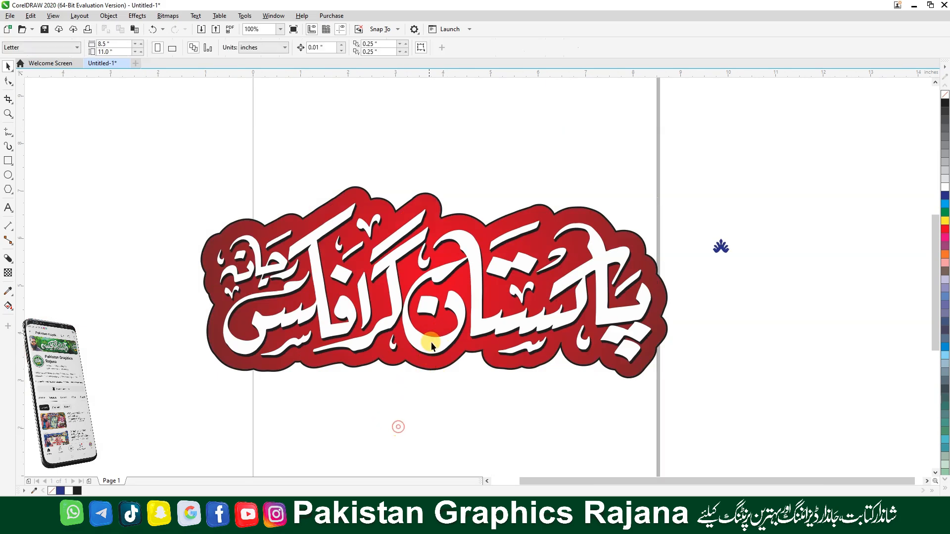
pyautogui.moveTo(442, 285); pyautogui.dragTo(449, 310)
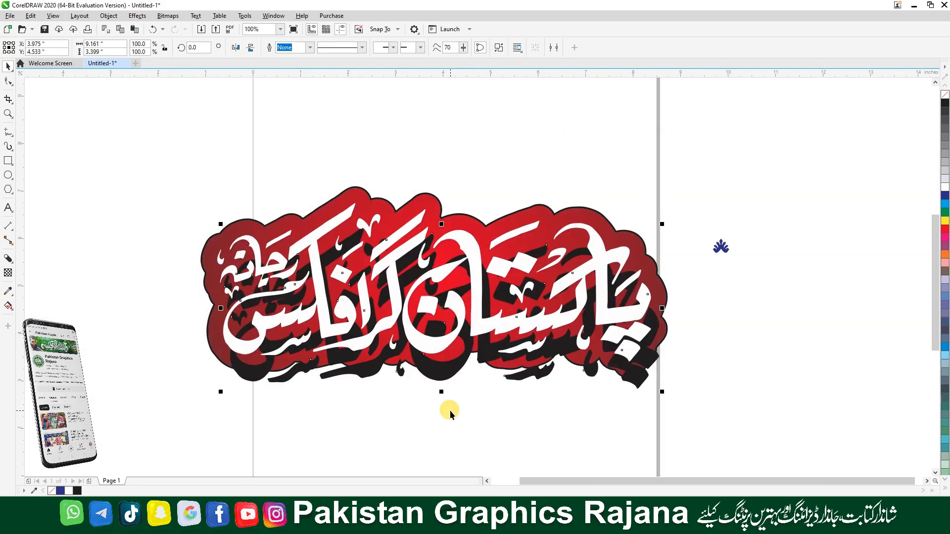
pyautogui.hotkey('ctrl', 'z')
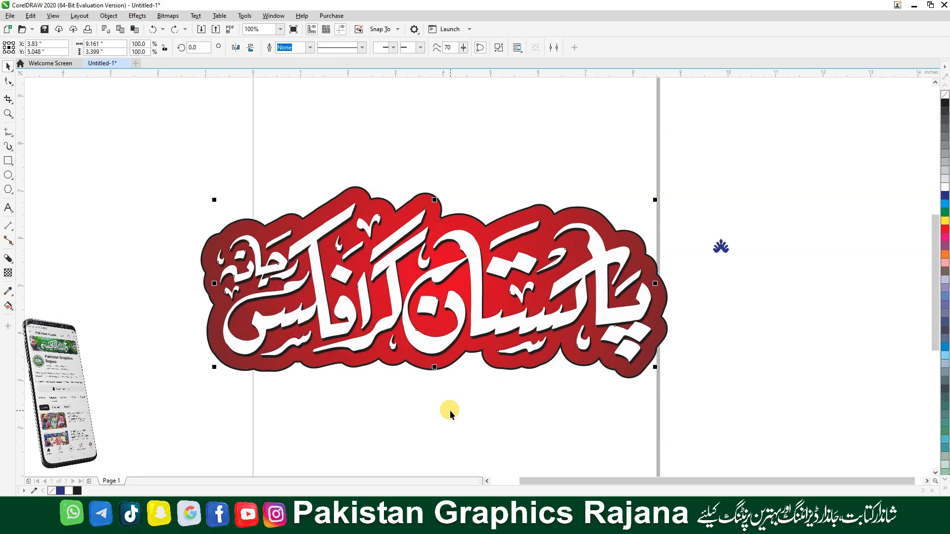
# Try a linear feather of width 37 on the black block shadow with the preview on.
pyautogui.click(137, 17)
pyautogui.moveTo(147, 79)
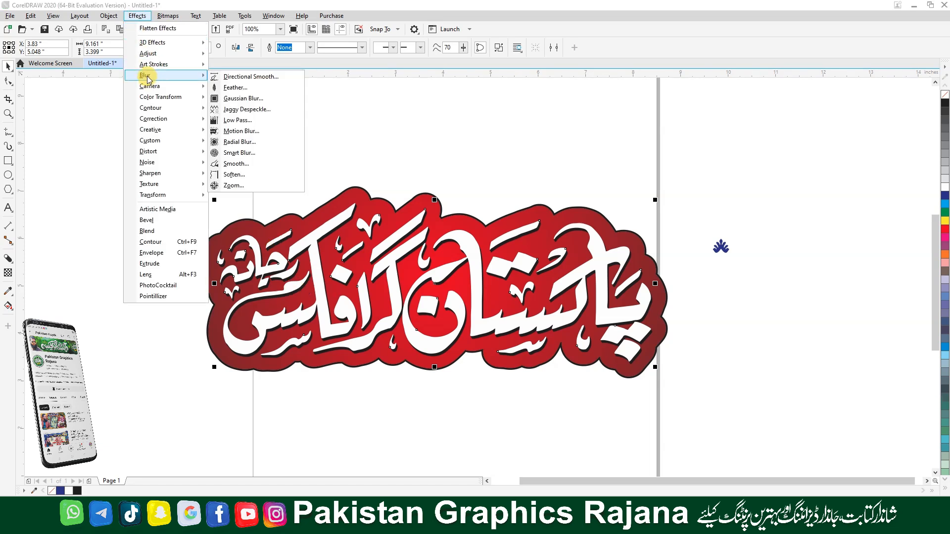
pyautogui.click(237, 88)
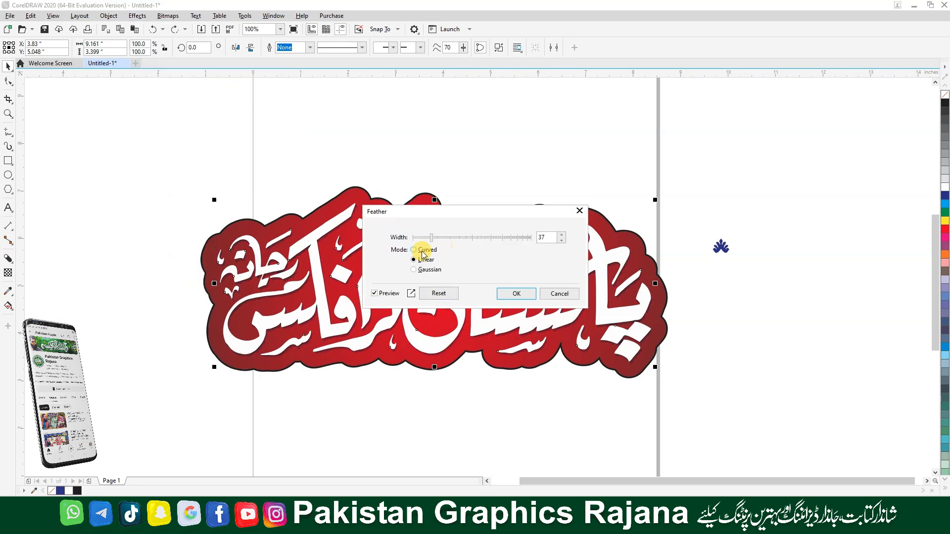
pyautogui.moveTo(423, 219); pyautogui.dragTo(709, 317)
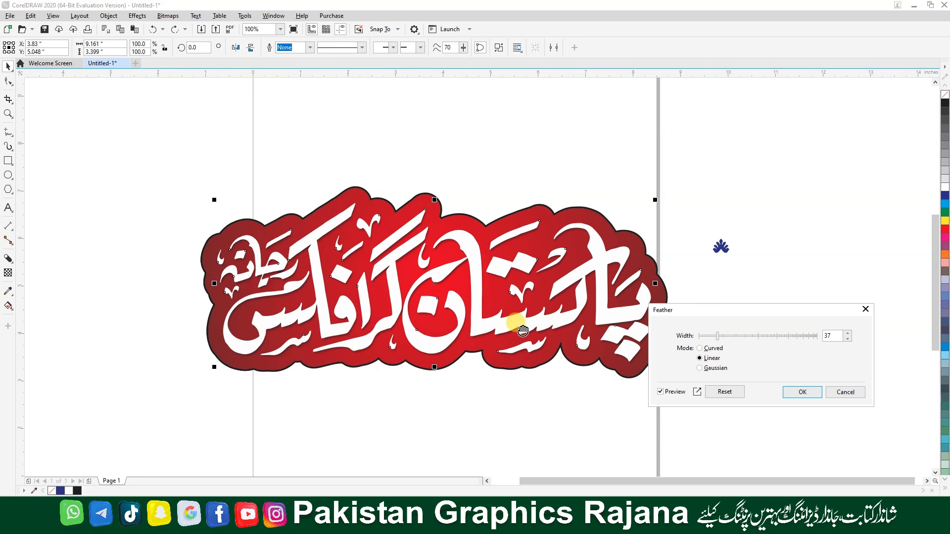
pyautogui.click(660, 392)
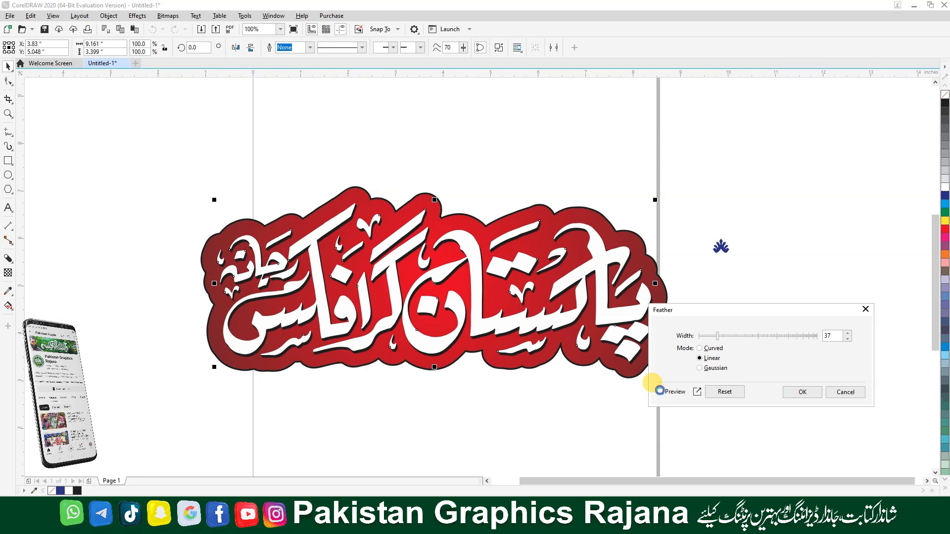
pyautogui.click(660, 391)
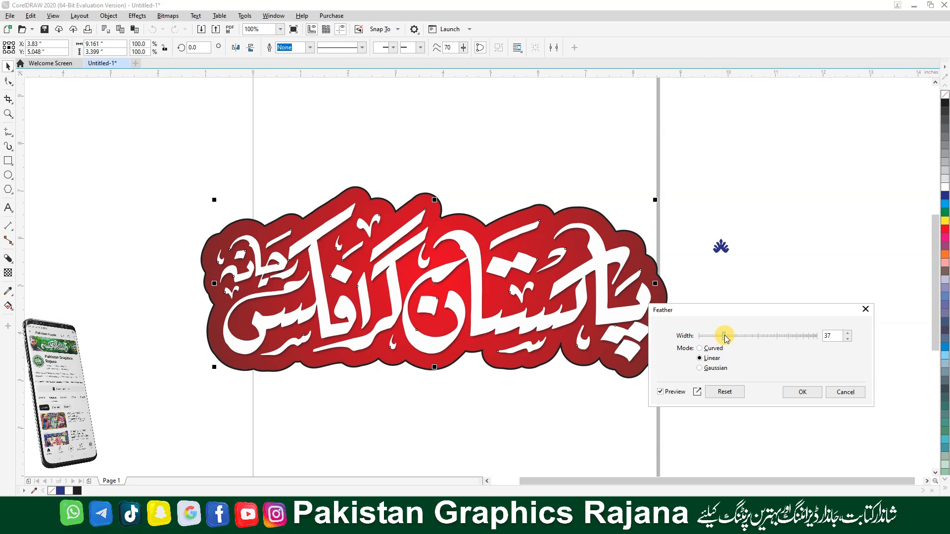
pyautogui.moveTo(726, 338)
pyautogui.mouseDown()
pyautogui.moveTo(734, 338)
pyautogui.moveTo(708, 336)
pyautogui.moveTo(718, 340)
pyautogui.mouseUp()
pyautogui.click(840, 391)
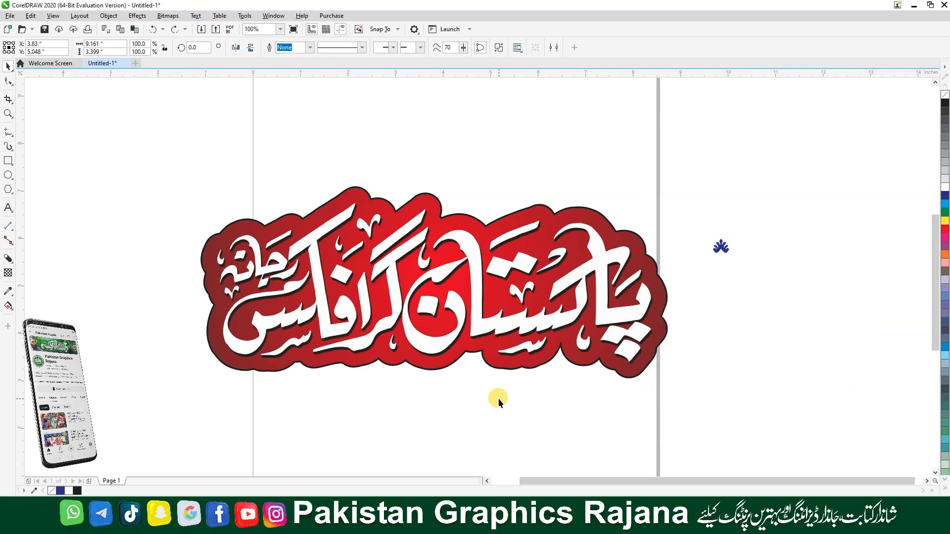
# Move the white lettering off the page beside the red shape and add a centred drop shadow with opacity 50 and feather 15.
pyautogui.click(494, 328)
pyautogui.scroll(-2, 494, 327)
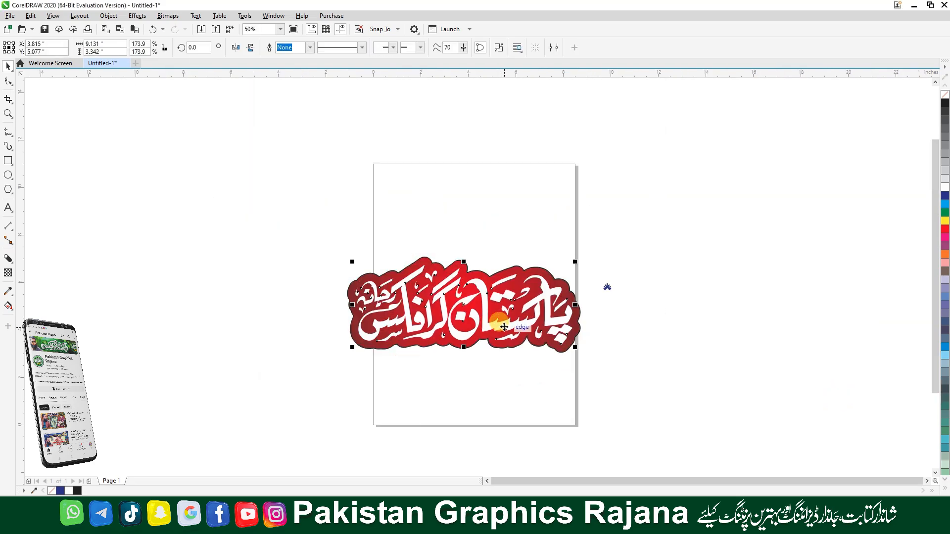
pyautogui.moveTo(503, 327); pyautogui.dragTo(217, 327)
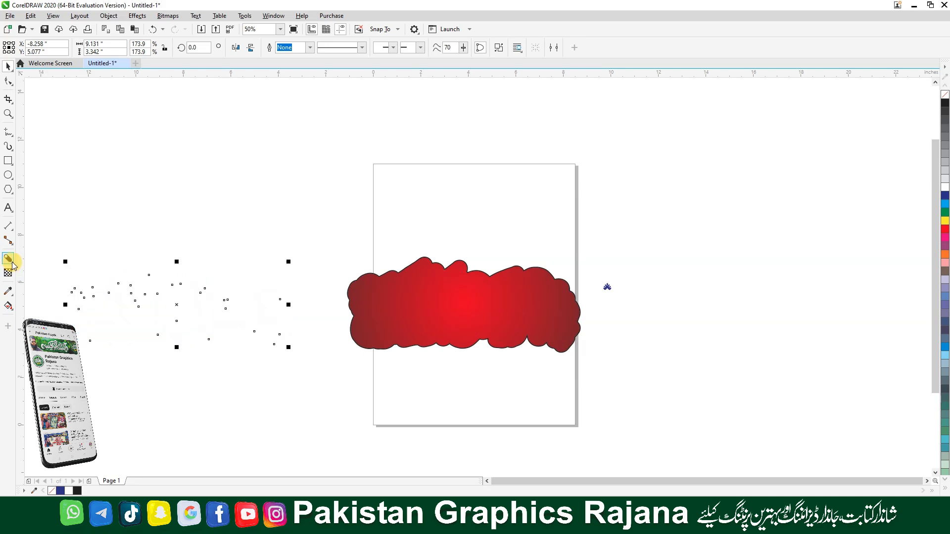
pyautogui.click(12, 262)
pyautogui.click(30, 257)
pyautogui.click(163, 311)
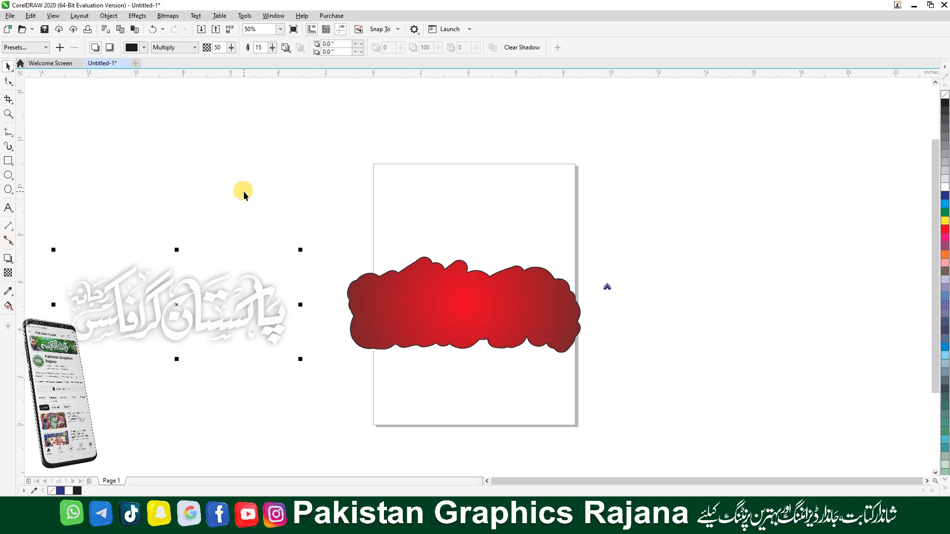
# Break the drop shadow apart from the white lettering and centre both over the red gradient shape.
pyautogui.hotkey('ctrl', 'k')
pyautogui.moveTo(325, 194); pyautogui.dragTo(4, 398)
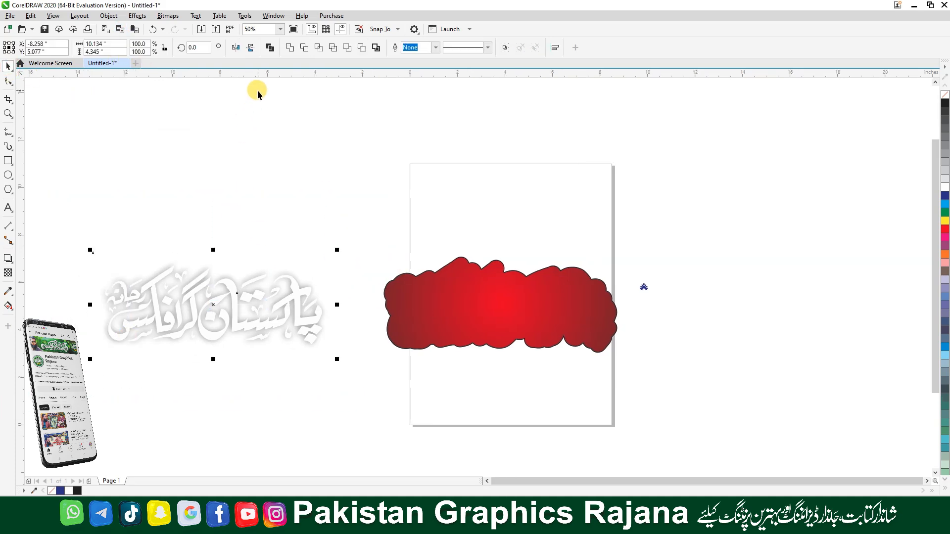
pyautogui.keyDown('shift'); pyautogui.click(480, 322); pyautogui.keyUp('shift')
pyautogui.press('c')
pyautogui.press('e')
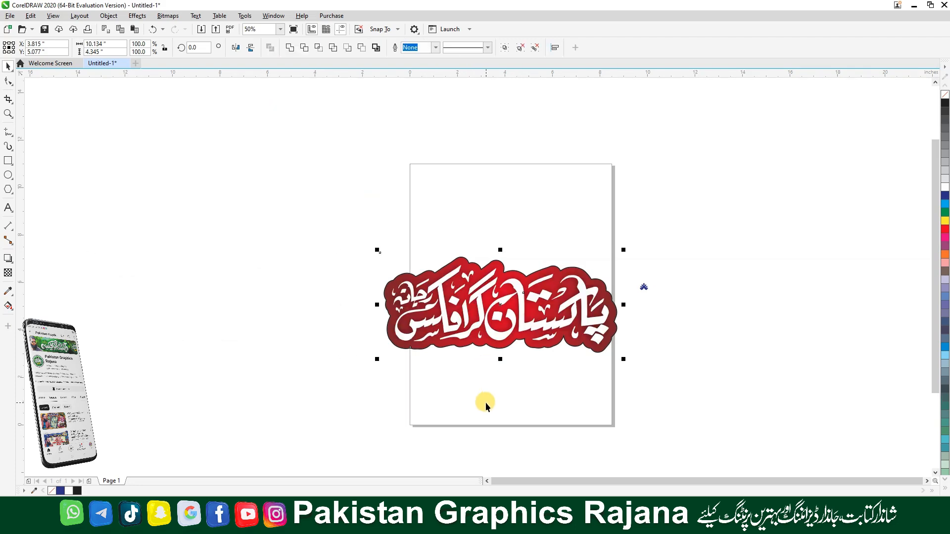
pyautogui.click(484, 402)
pyautogui.press('F4')
pyautogui.scroll(-2, 485, 402)
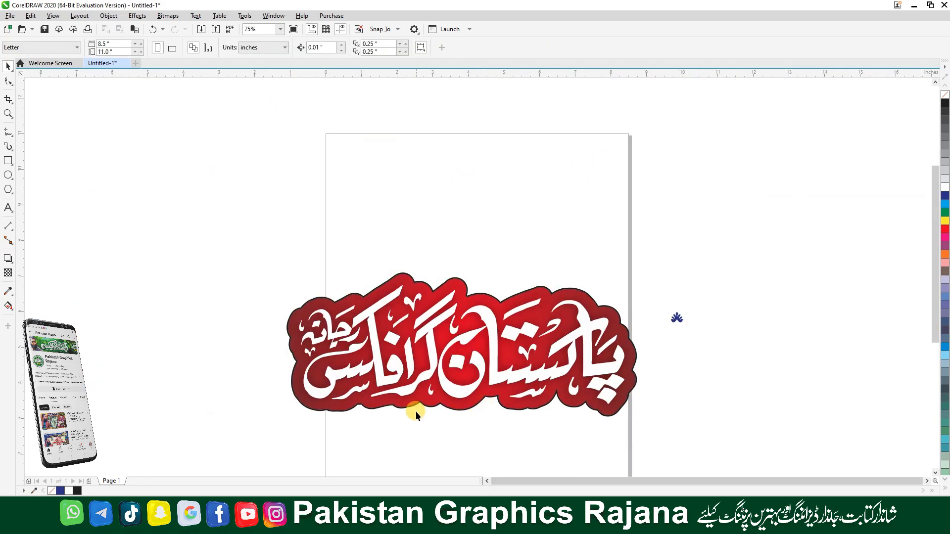
# Move the white lettering with its soft shadow straight up, clear of the red gradient shape.
pyautogui.click(455, 341)
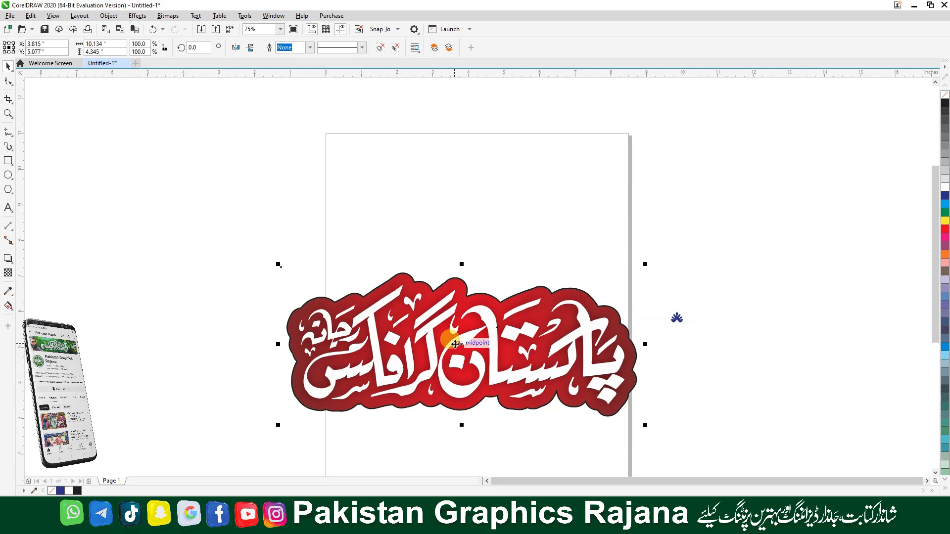
pyautogui.moveTo(454, 341); pyautogui.dragTo(451, 170)
pyautogui.click(211, 298)
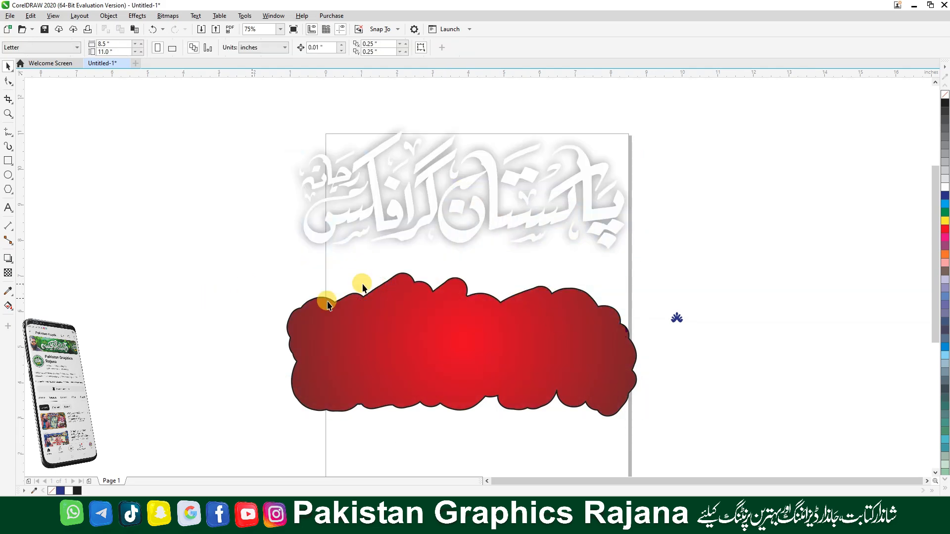
# Draw a thin horizontal rectangle about 5.63 by 0.03 inch beside the lettering, filled red with no outline.
pyautogui.click(9, 160)
pyautogui.moveTo(91, 133); pyautogui.dragTo(294, 133)
pyautogui.press('space')
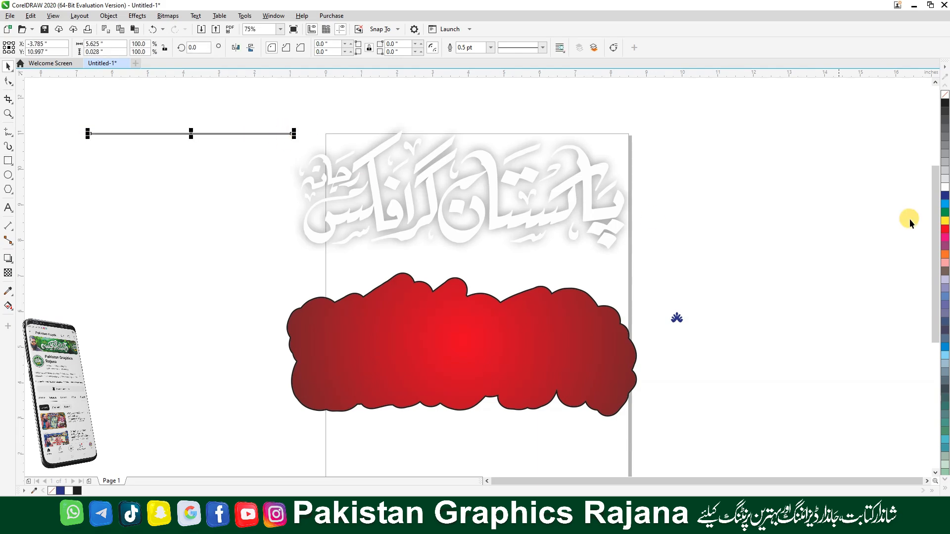
pyautogui.click(945, 230)
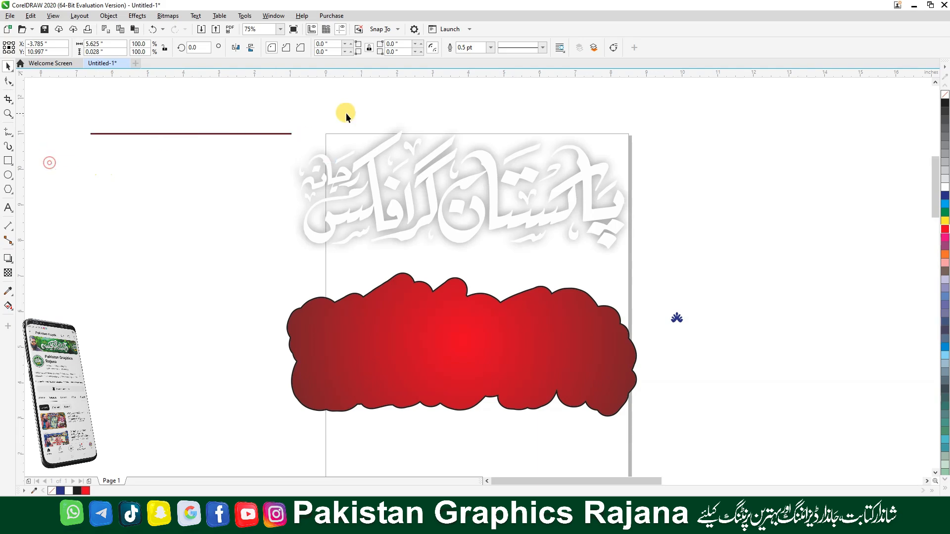
pyautogui.hotkey('shift', 'F2')
pyautogui.rightClick(945, 95)
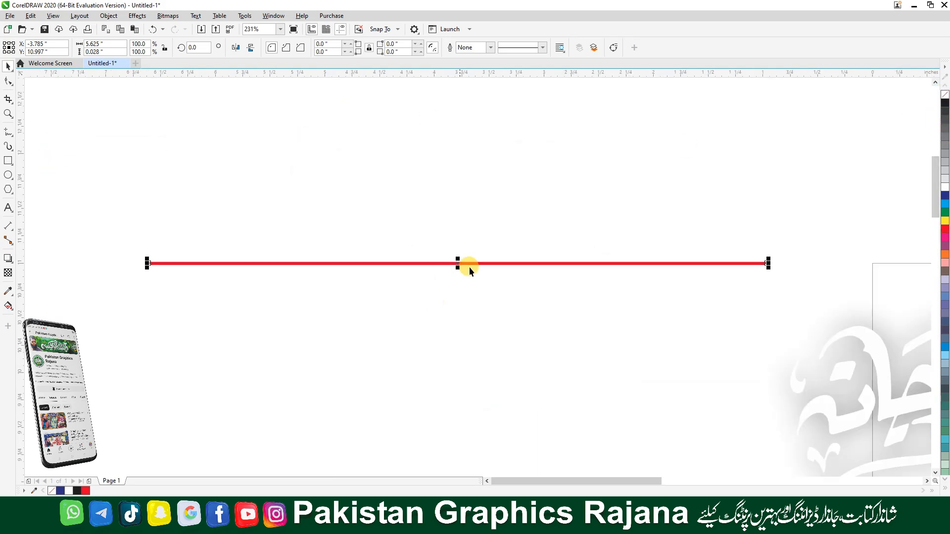
# Lengthen the thin red bar to about 7.94 inches and place a copy about 0.13 inch below it.
pyautogui.moveTo(459, 264); pyautogui.dragTo(303, 186)
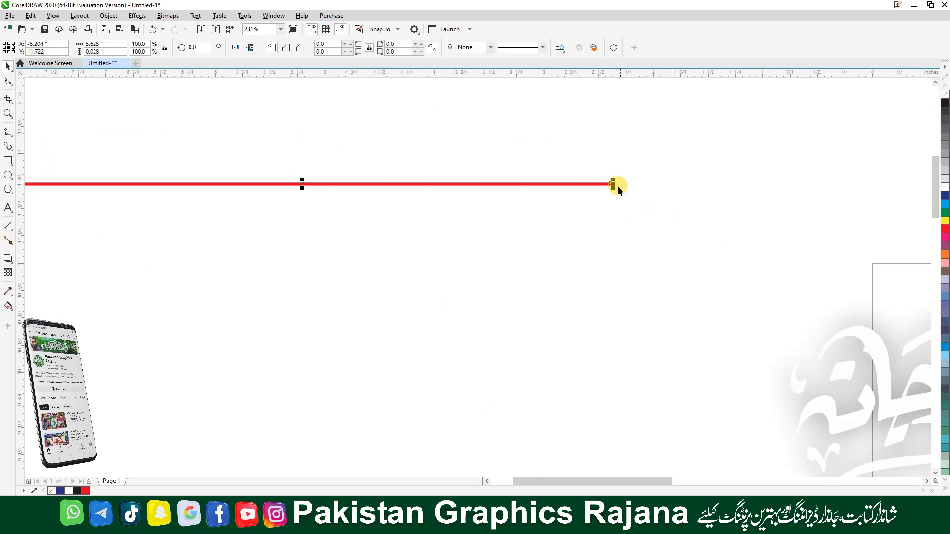
pyautogui.moveTo(617, 186); pyautogui.dragTo(866, 185)
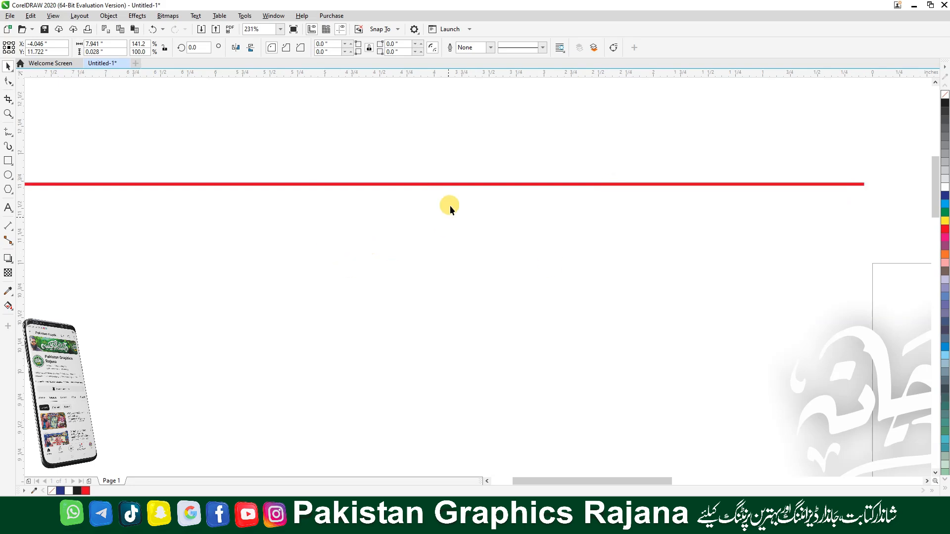
pyautogui.moveTo(424, 183); pyautogui.dragTo(428, 199)
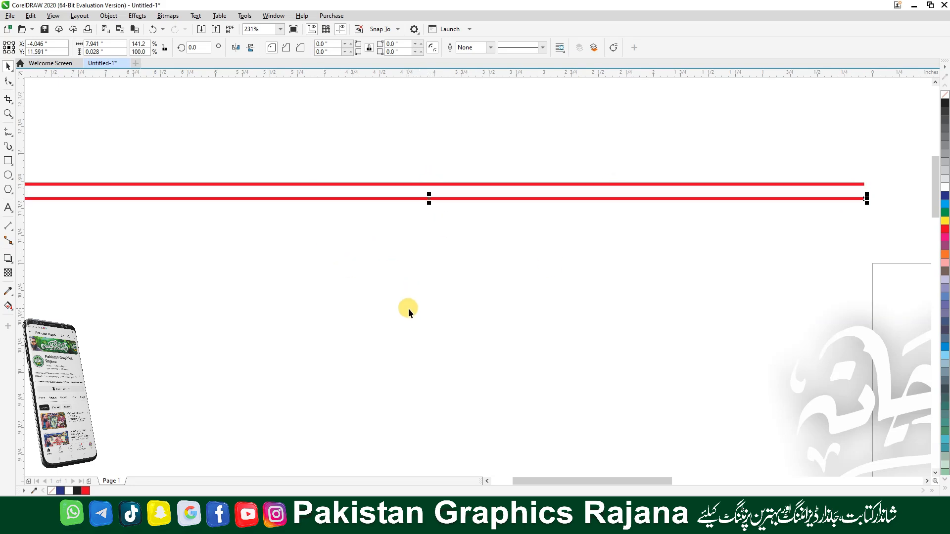
# Repeat the bar duplication downward to build an evenly spaced stack of red lines about 5.94 inches tall.
pyautogui.scroll(-3, 376, 312)
pyautogui.hotkey('ctrl', 'r')
pyautogui.hotkey('ctrl', 'r')
pyautogui.hotkey('ctrl', 'r')
pyautogui.hotkey('ctrl', 'r')
pyautogui.hotkey('ctrl', 'r')
pyautogui.hotkey('ctrl', 'r')
pyautogui.hotkey('ctrl', 'r')
pyautogui.hotkey('ctrl', 'r')
pyautogui.hotkey('ctrl', 'r')
pyautogui.hotkey('ctrl', 'r')
pyautogui.hotkey('ctrl', 'r')
pyautogui.hotkey('ctrl', 'r')
pyautogui.hotkey('ctrl', 'r')
pyautogui.hotkey('ctrl', 'r')
pyautogui.hotkey('ctrl', 'r')
pyautogui.hotkey('ctrl', 'r')
pyautogui.hotkey('ctrl', 'r')
pyautogui.hotkey('ctrl', 'r')
pyautogui.hotkey('ctrl', 'r')
pyautogui.hotkey('ctrl', 'r')
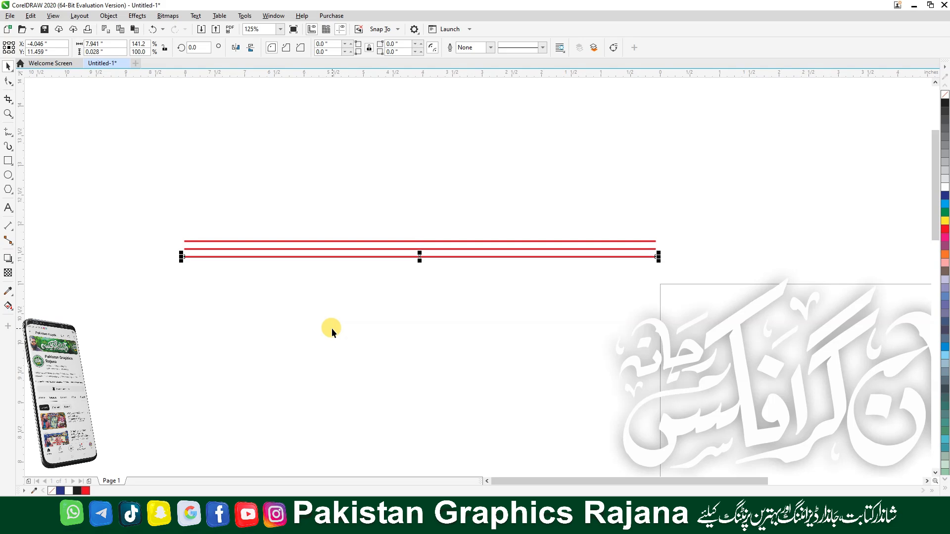
pyautogui.hotkey('ctrl', 'r')
pyautogui.hotkey('ctrl', 'r')
pyautogui.hotkey('ctrl', 'r')
pyautogui.hotkey('ctrl', 'r')
pyautogui.hotkey('ctrl', 'r')
pyautogui.hotkey('ctrl', 'r')
pyautogui.hotkey('ctrl', 'r')
pyautogui.hotkey('ctrl', 'r')
pyautogui.hotkey('ctrl', 'r')
pyautogui.hotkey('ctrl', 'r')
pyautogui.hotkey('ctrl', 'r')
pyautogui.hotkey('ctrl', 'r')
pyautogui.hotkey('ctrl', 'r')
pyautogui.hotkey('ctrl', 'r')
pyautogui.hotkey('ctrl', 'r')
pyautogui.hotkey('ctrl', 'r')
pyautogui.hotkey('ctrl', 'r')
pyautogui.hotkey('ctrl', 'r')
pyautogui.hotkey('ctrl', 'r')
pyautogui.hotkey('ctrl', 'r')
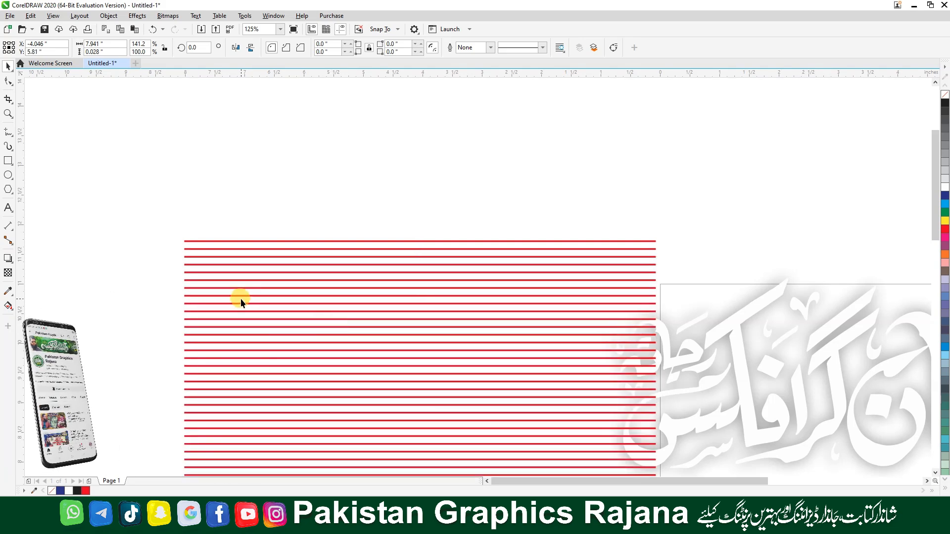
# Select all the horizontal red lines and group them into one object.
pyautogui.scroll(-3, 240, 300)
pyautogui.moveTo(284, 363); pyautogui.dragTo(488, 414)
pyautogui.scroll(-1, 284, 364)
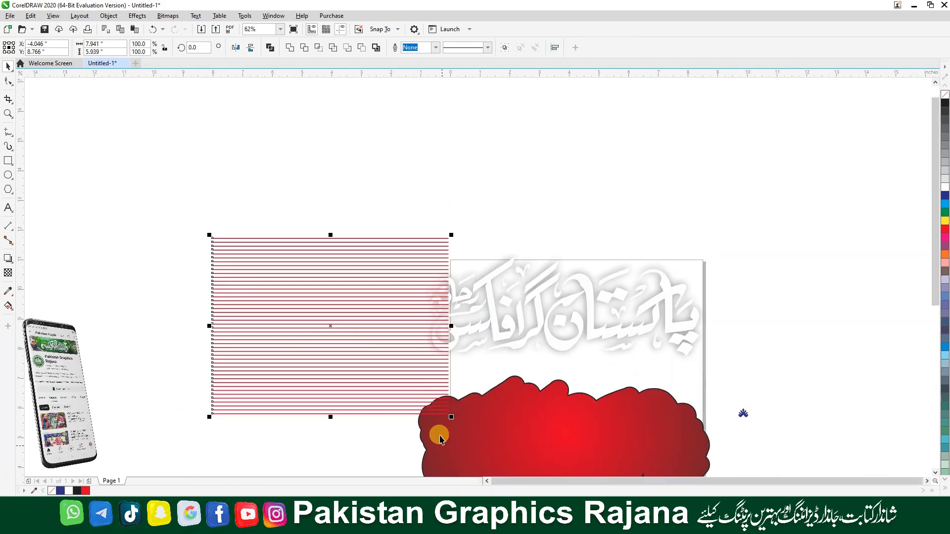
pyautogui.hotkey('ctrl', 'g')
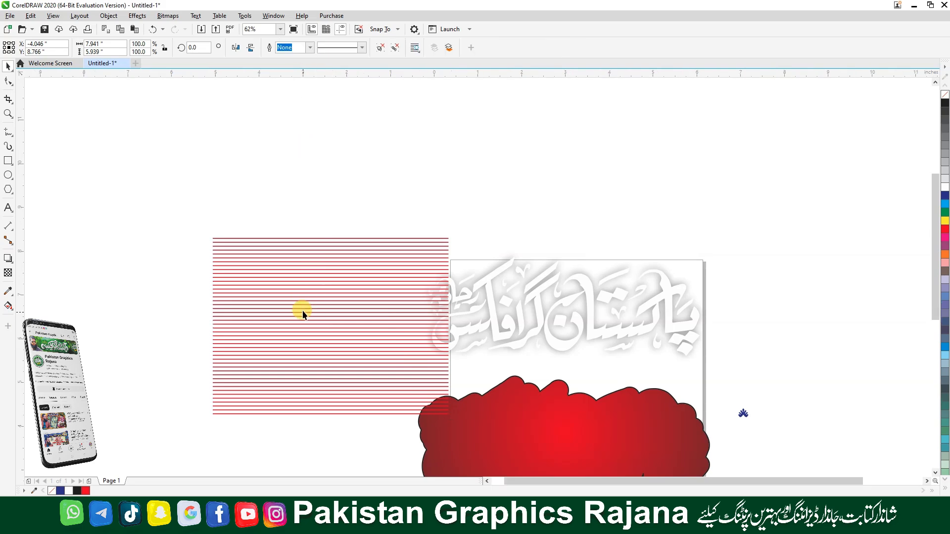
# Move the red line group over the red gradient shape and widen it to about 10.06 inches.
pyautogui.scroll(2, 302, 310)
pyautogui.moveTo(237, 190); pyautogui.dragTo(566, 390)
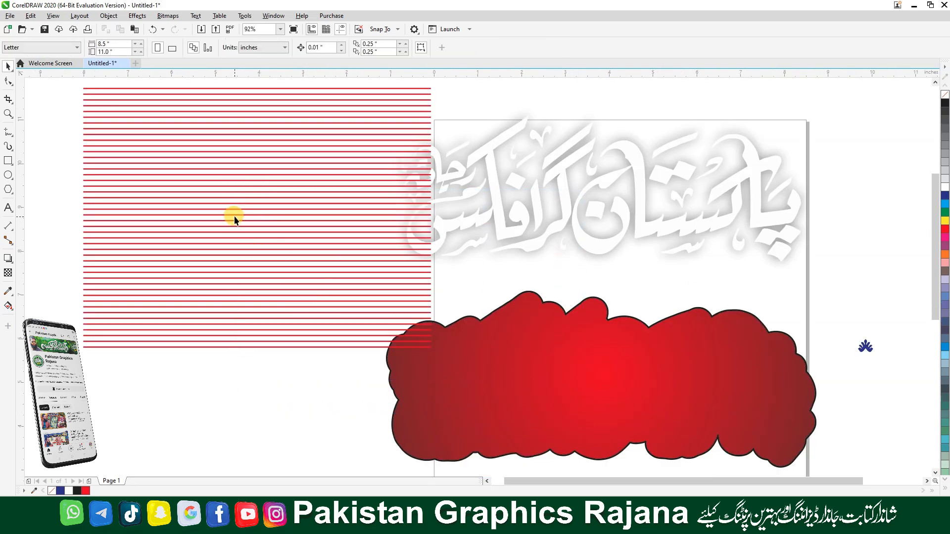
pyautogui.moveTo(234, 219); pyautogui.dragTo(530, 373)
pyautogui.moveTo(730, 376); pyautogui.dragTo(824, 374)
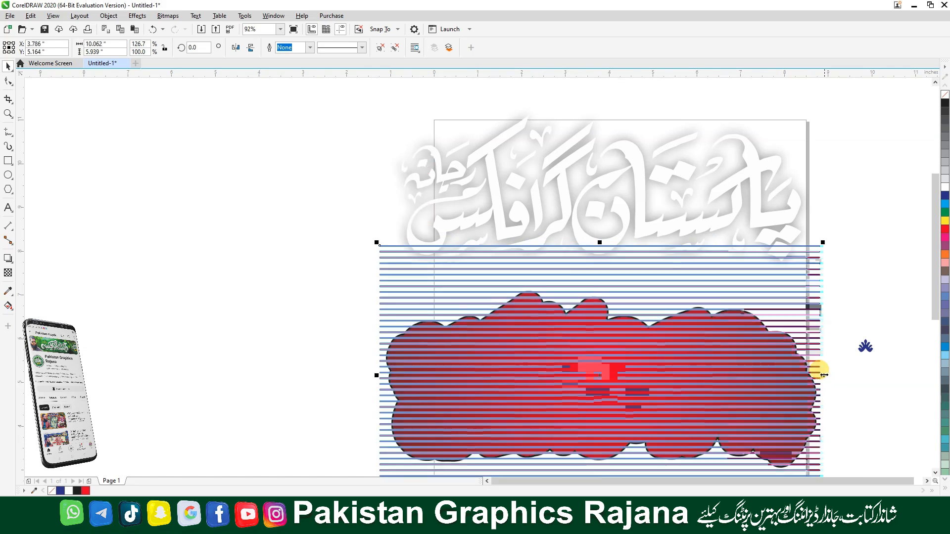
# Apply an elliptical fountain transparency to the red line group, centred on the red gradient shape.
pyautogui.press('F4')
pyautogui.press('F2')
pyautogui.moveTo(717, 153); pyautogui.dragTo(229, 470)
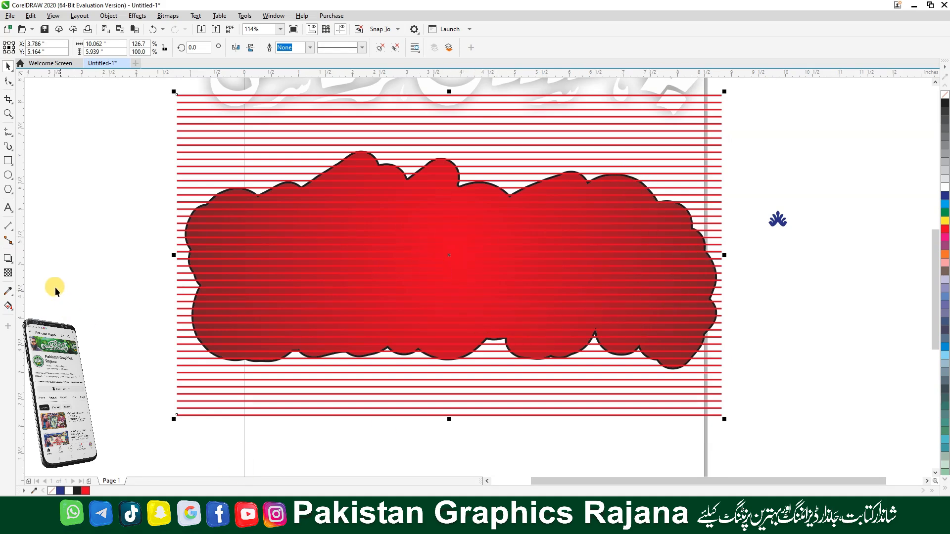
pyautogui.click(8, 273)
pyautogui.moveTo(393, 244); pyautogui.dragTo(697, 435)
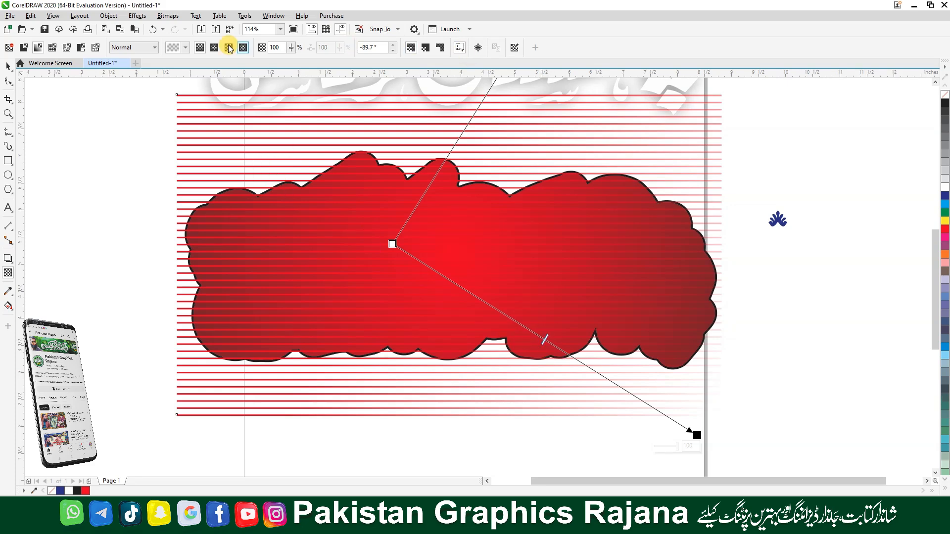
pyautogui.click(214, 48)
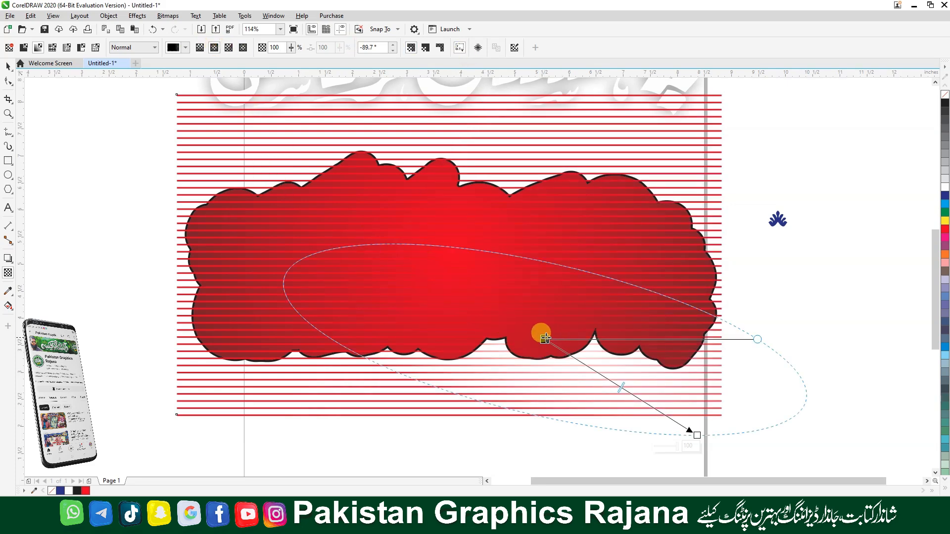
pyautogui.moveTo(544, 339); pyautogui.dragTo(450, 273)
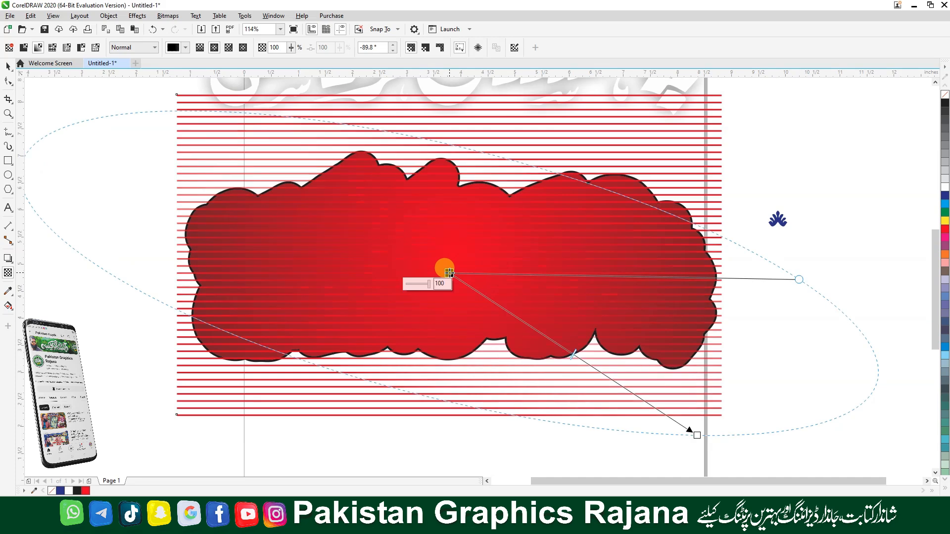
pyautogui.click(834, 391)
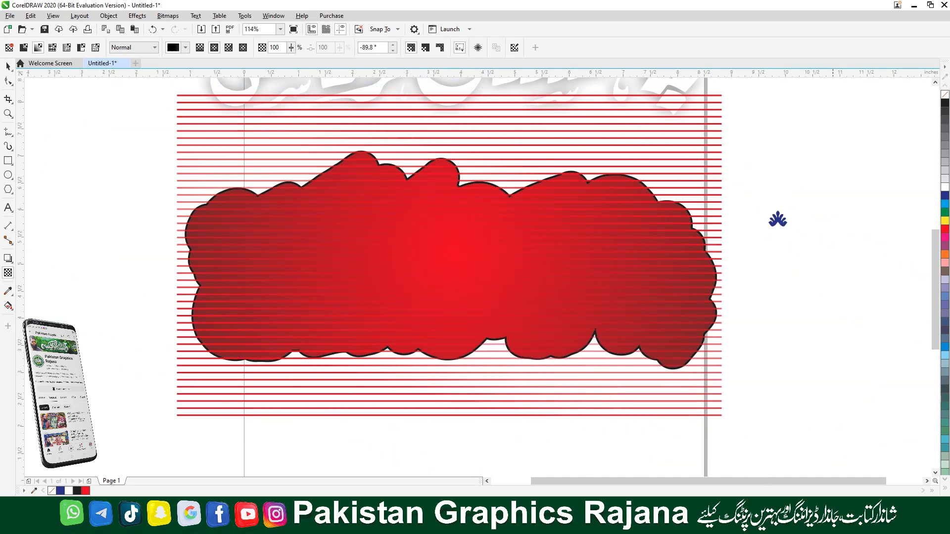
# Widen and reshape the elliptical transparency so the red lines fade outward from the middle of the red shape.
pyautogui.click(445, 343)
pyautogui.scroll(-3, 431, 329)
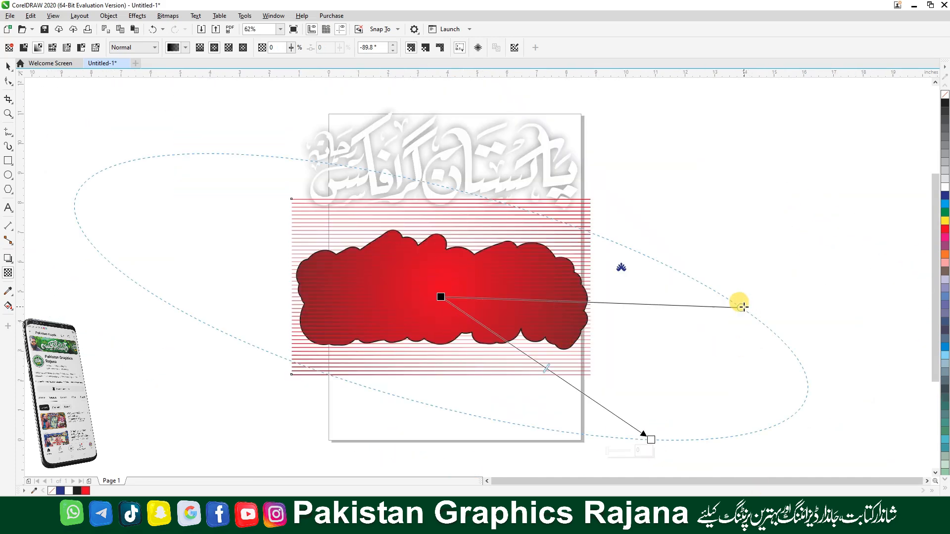
pyautogui.moveTo(742, 307); pyautogui.dragTo(263, 390)
pyautogui.press('space')
pyautogui.press('F2')
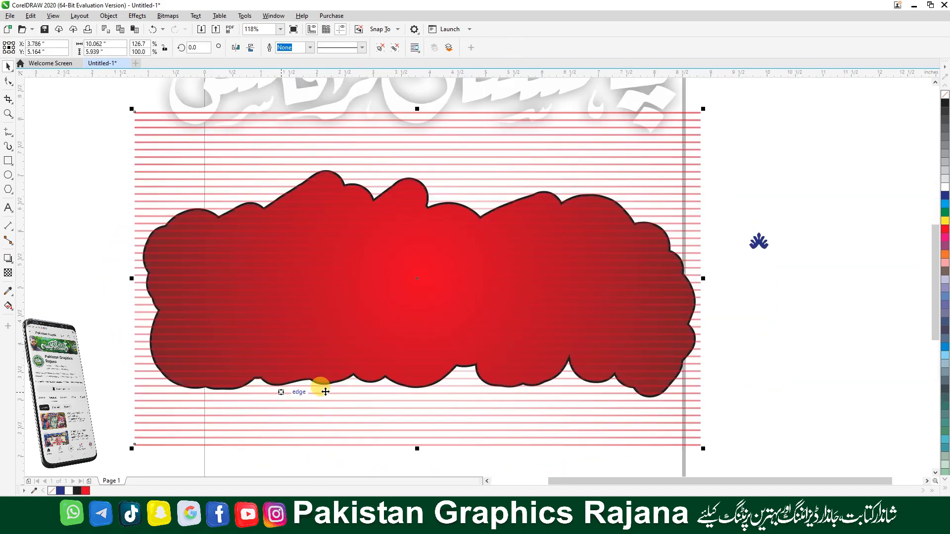
pyautogui.moveTo(526, 197); pyautogui.dragTo(307, 379)
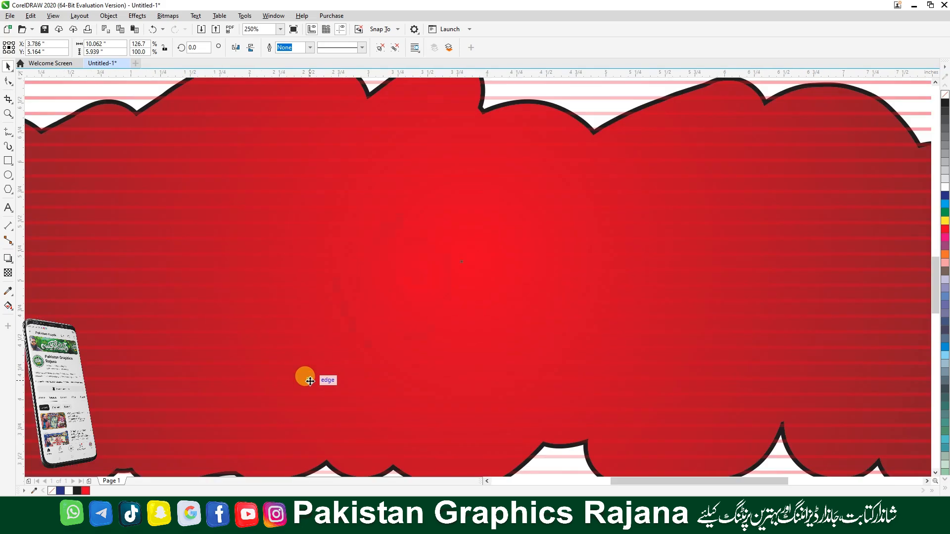
pyautogui.scroll(-2, 191, 257)
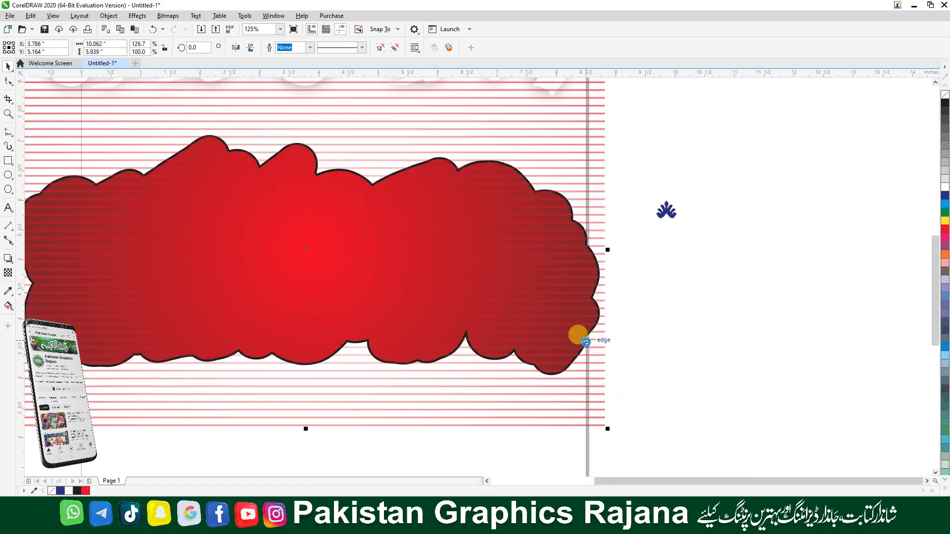
# Send the red line group behind the gradient shape and place it inside that shape with PowerClip.
pyautogui.hotkey('shift', 'pagedown')
pyautogui.click(108, 16)
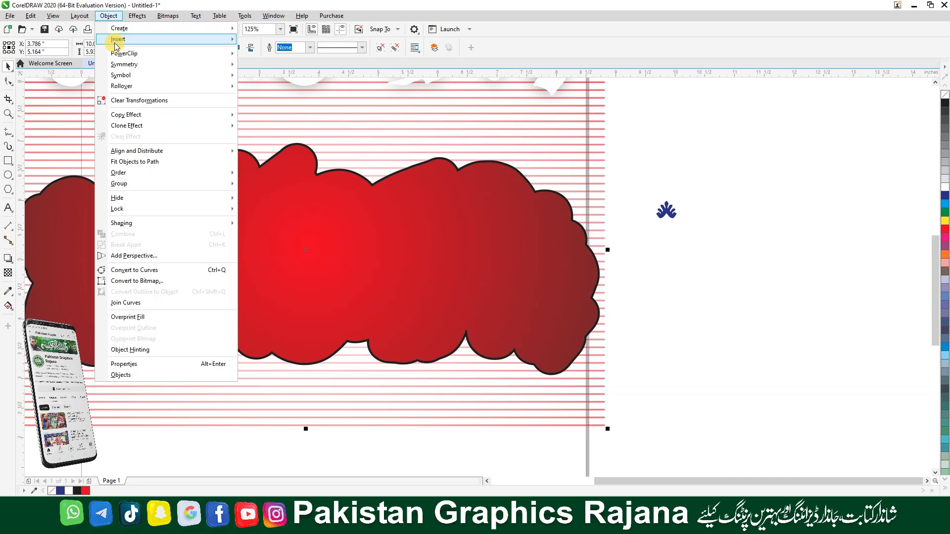
pyautogui.click(262, 53)
pyautogui.click(324, 261)
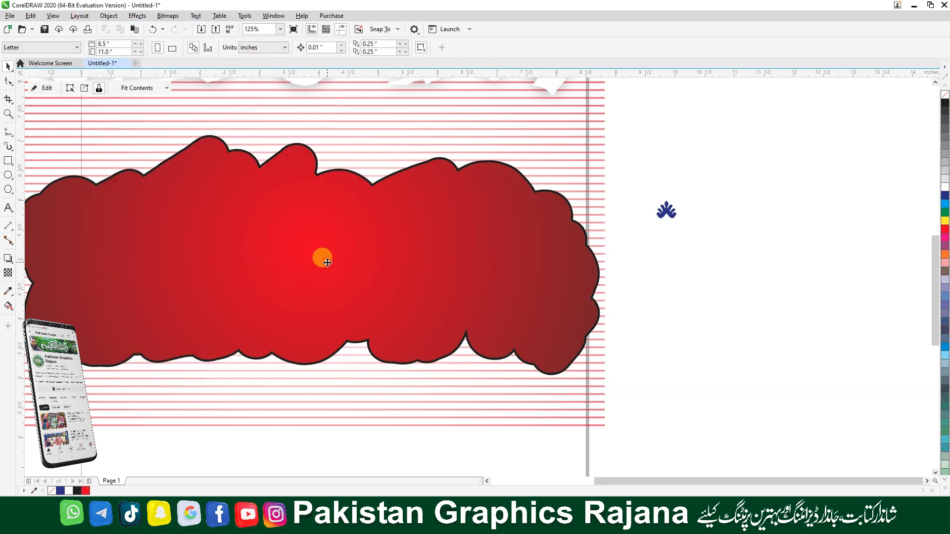
pyautogui.click(716, 310)
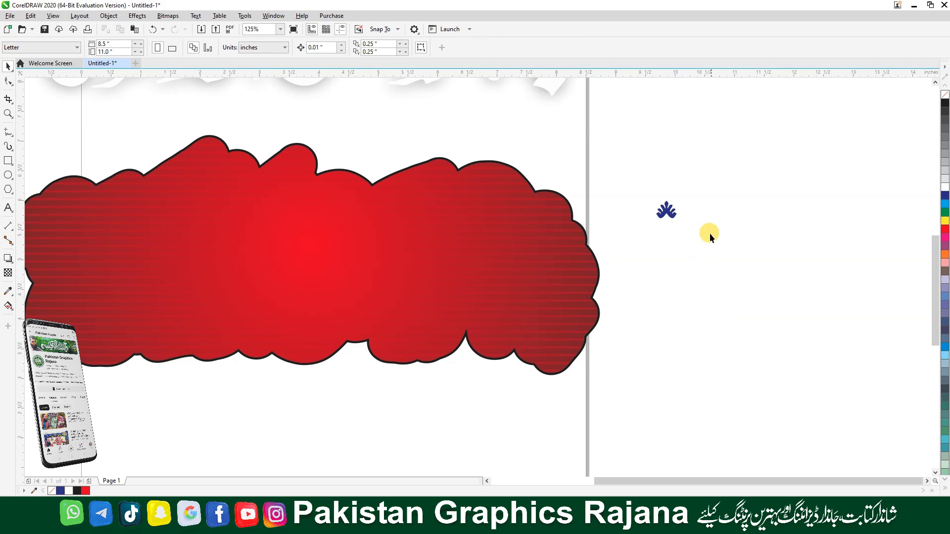
# Move the blue leaf ornament below the red shape and place a copy about 0.37 inch to its right.
pyautogui.click(679, 207)
pyautogui.moveTo(671, 209); pyautogui.dragTo(491, 422)
pyautogui.scroll(2, 458, 340)
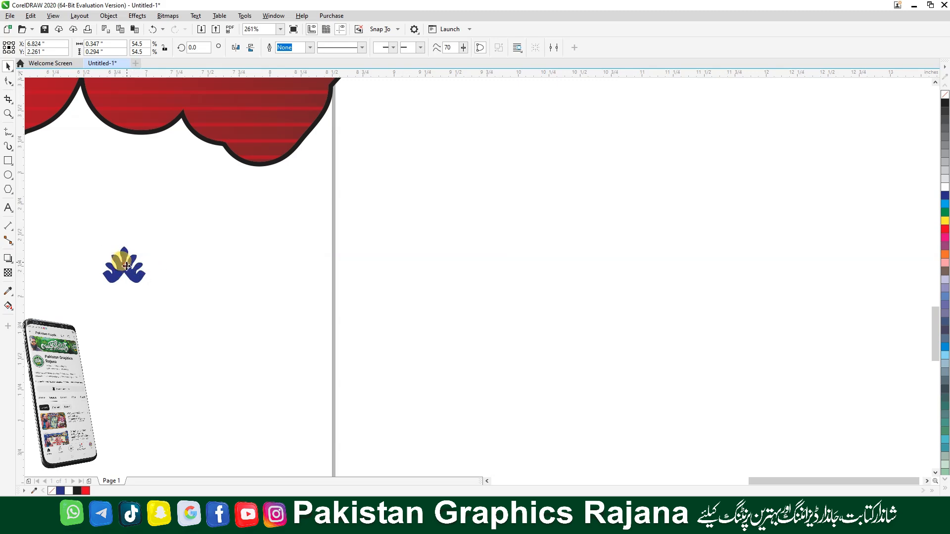
pyautogui.moveTo(127, 267); pyautogui.dragTo(173, 266)
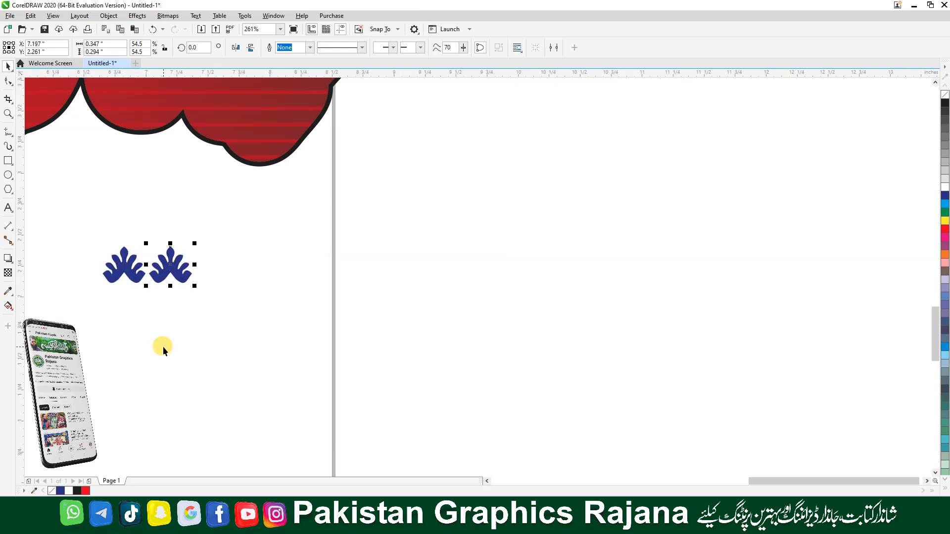
# Repeat the ornament duplication to build a row of twelve about 4.46 inches wide, and group the row.
pyautogui.hotkey('ctrl', 'r')
pyautogui.hotkey('ctrl', 'r')
pyautogui.hotkey('ctrl', 'r')
pyautogui.hotkey('ctrl', 'r')
pyautogui.hotkey('ctrl', 'r')
pyautogui.hotkey('ctrl', 'r')
pyautogui.hotkey('ctrl', 'r')
pyautogui.hotkey('ctrl', 'r')
pyautogui.hotkey('ctrl', 'r')
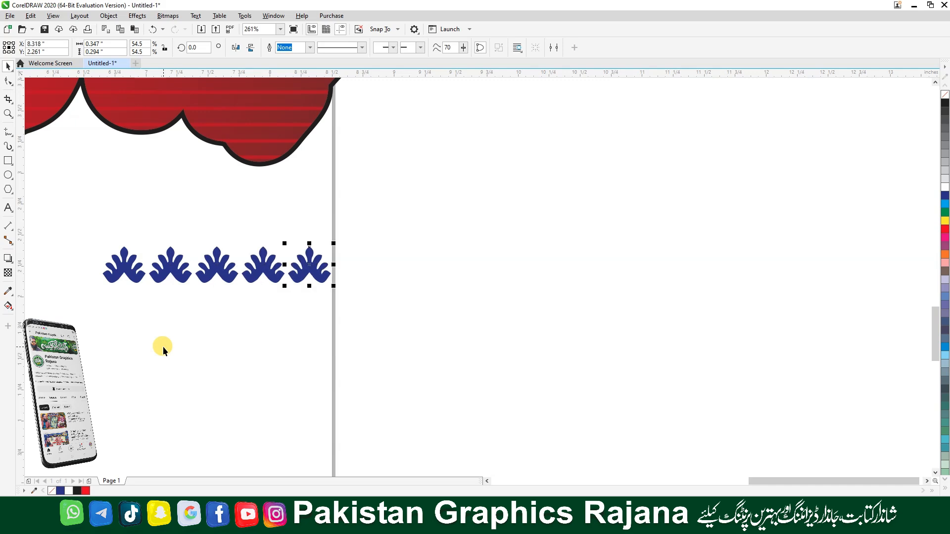
pyautogui.hotkey('ctrl', 'r')
pyautogui.moveTo(87, 326); pyautogui.dragTo(761, 213)
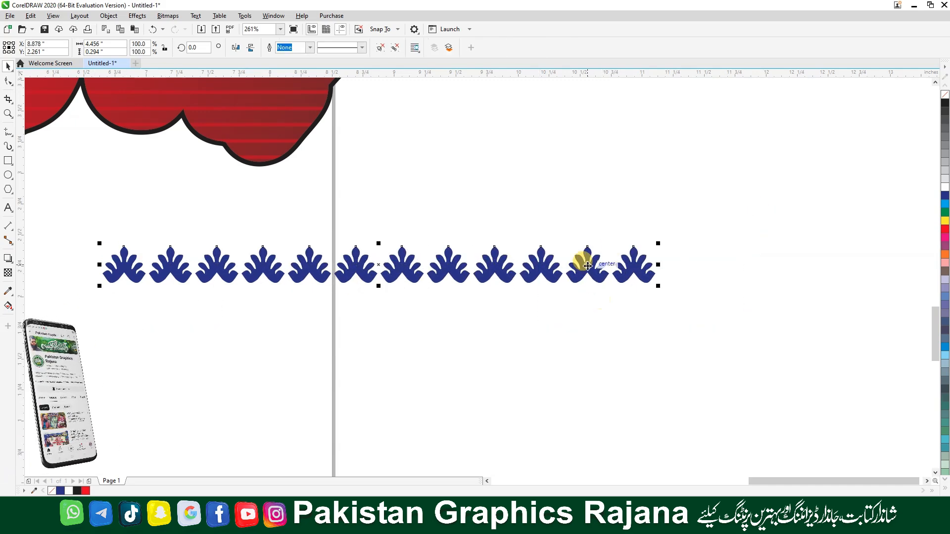
# Copy the ornament row about 0.28 inch downward and repeat it to build a grid about 3.89 inches tall.
pyautogui.moveTo(588, 265); pyautogui.dragTo(588, 298)
pyautogui.hotkey('ctrl', 'r')
pyautogui.hotkey('ctrl', 'r')
pyautogui.hotkey('ctrl', 'r')
pyautogui.hotkey('ctrl', 'r')
pyautogui.hotkey('ctrl', 'r')
pyautogui.hotkey('ctrl', 'r')
pyautogui.hotkey('ctrl', 'r')
pyautogui.hotkey('ctrl', 'r')
pyautogui.hotkey('ctrl', 'r')
pyautogui.hotkey('ctrl', 'r')
pyautogui.hotkey('ctrl', 'r')
pyautogui.hotkey('ctrl', 'r')
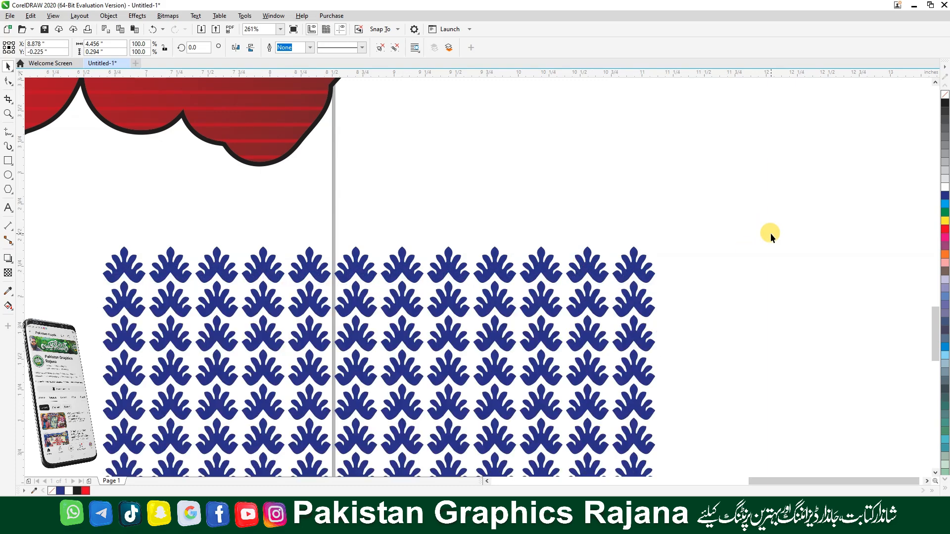
# Group all the ornament rows and move the grid over the lower middle of the red shape.
pyautogui.scroll(-5, 770, 233)
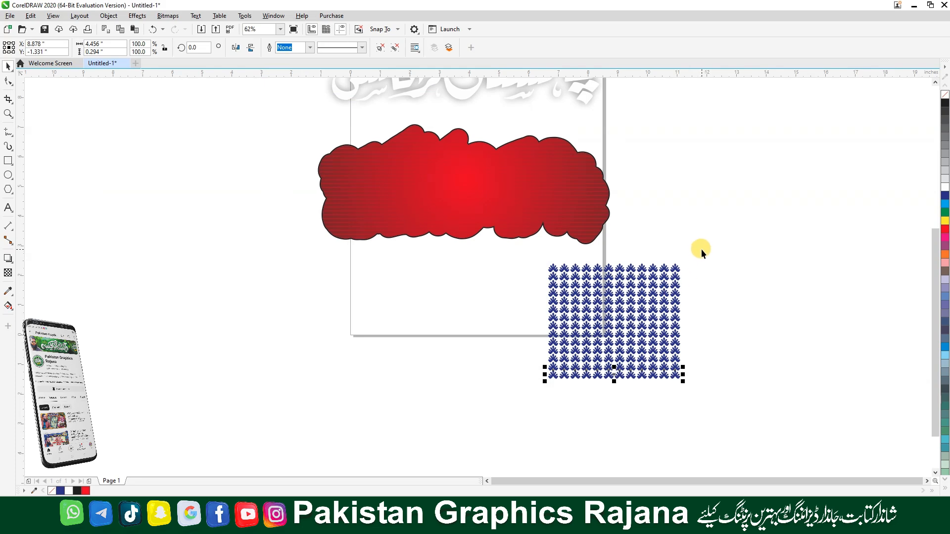
pyautogui.moveTo(549, 375); pyautogui.dragTo(532, 413)
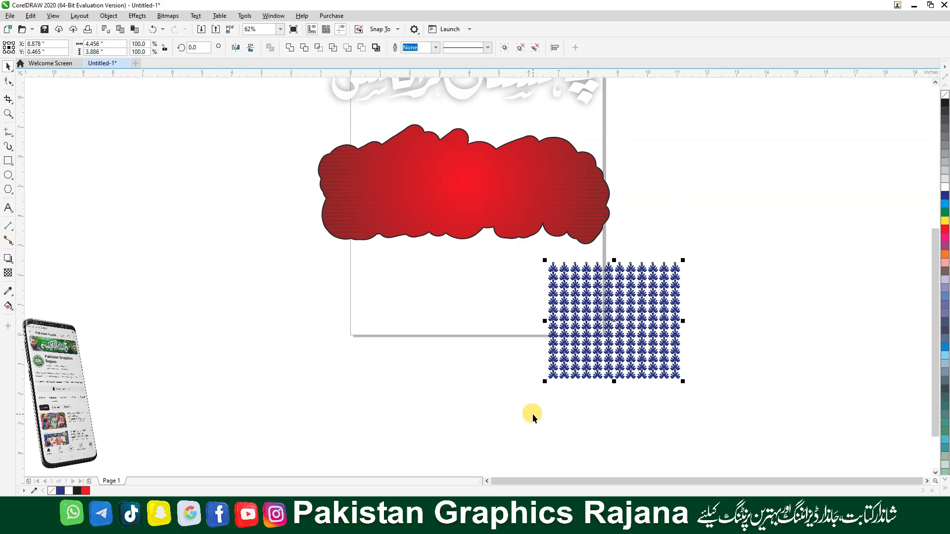
pyautogui.moveTo(610, 320); pyautogui.dragTo(468, 227)
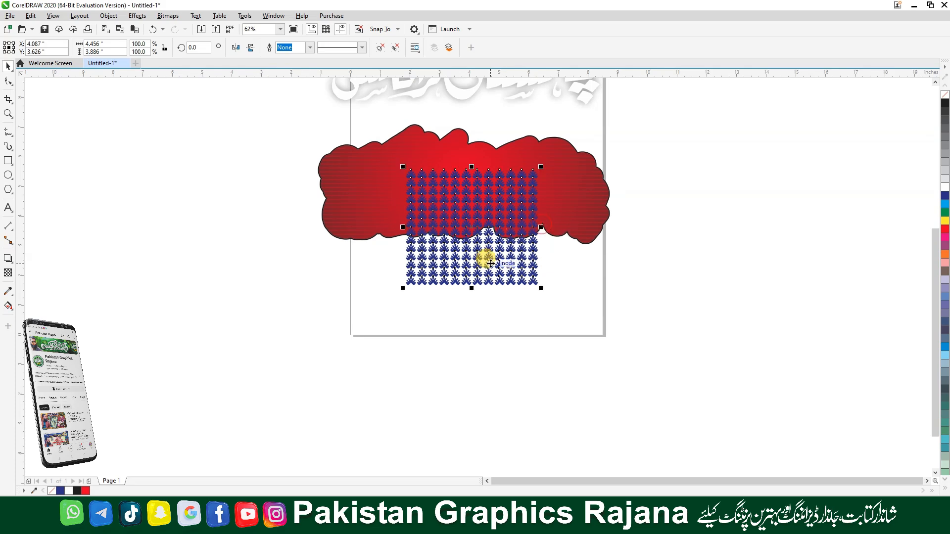
# Shift the ornament grid to the red shape's left end and add two copies beside it, forming a band about 13.45 inches wide.
pyautogui.moveTo(454, 269); pyautogui.dragTo(364, 277)
pyautogui.moveTo(375, 233); pyautogui.dragTo(514, 242)
pyautogui.hotkey('ctrl', 'r')
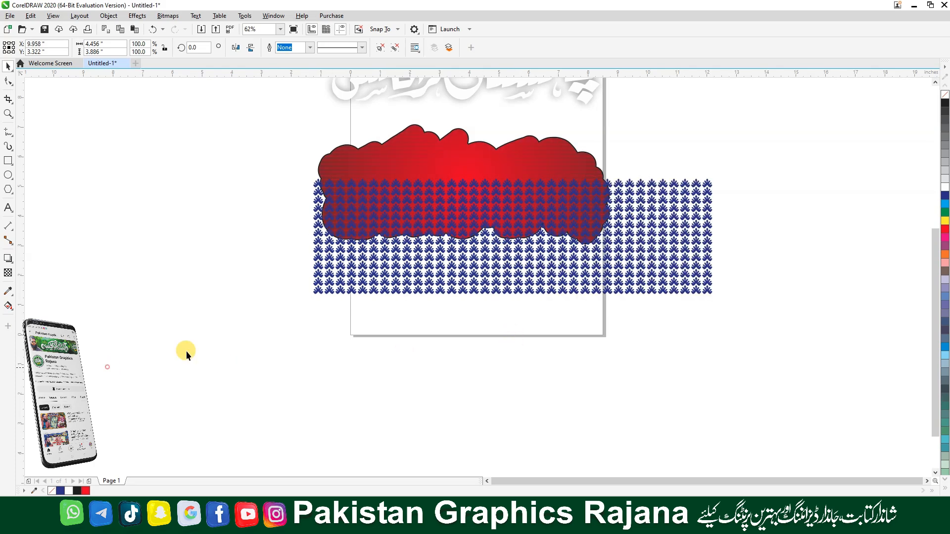
# Centre the whole ornament band across the red shape and fill it red.
pyautogui.moveTo(107, 367); pyautogui.dragTo(797, 164)
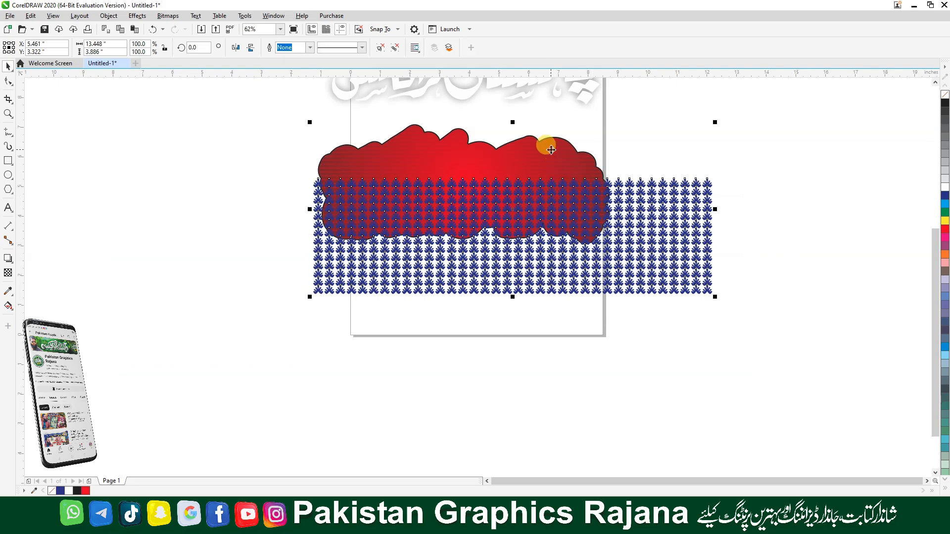
pyautogui.moveTo(551, 150); pyautogui.dragTo(503, 150)
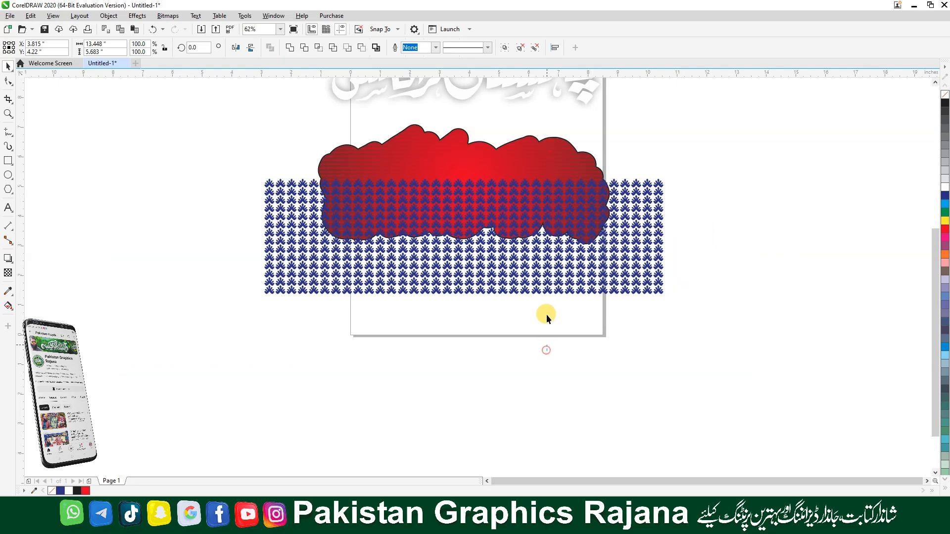
pyautogui.click(942, 230)
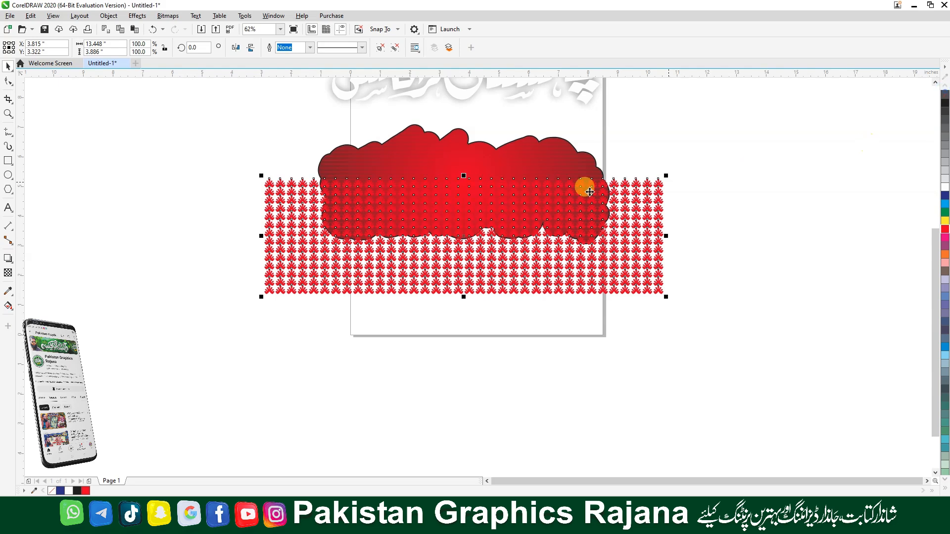
# Try to add a drop shadow to the red ornament pattern.
pyautogui.press('F2')
pyautogui.moveTo(727, 126); pyautogui.dragTo(284, 274)
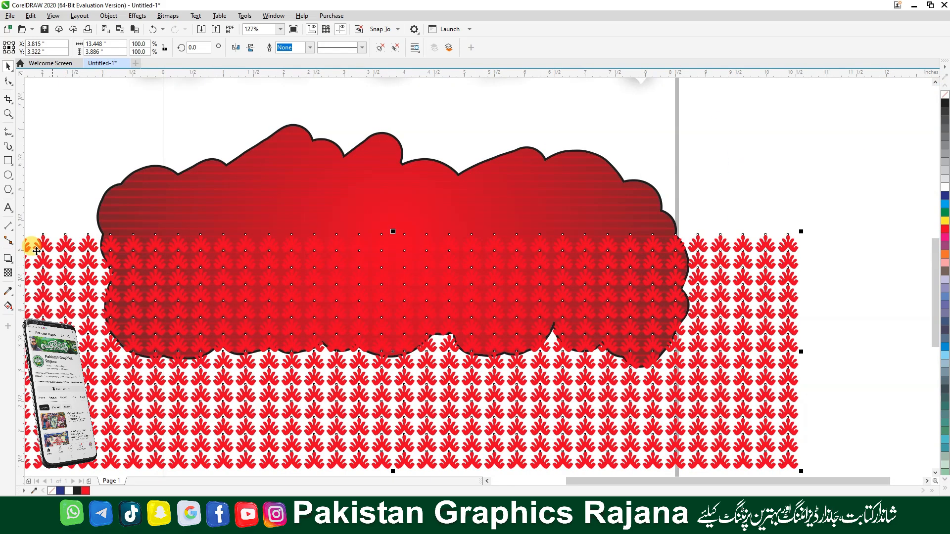
pyautogui.click(7, 258)
pyautogui.moveTo(393, 352); pyautogui.dragTo(395, 242)
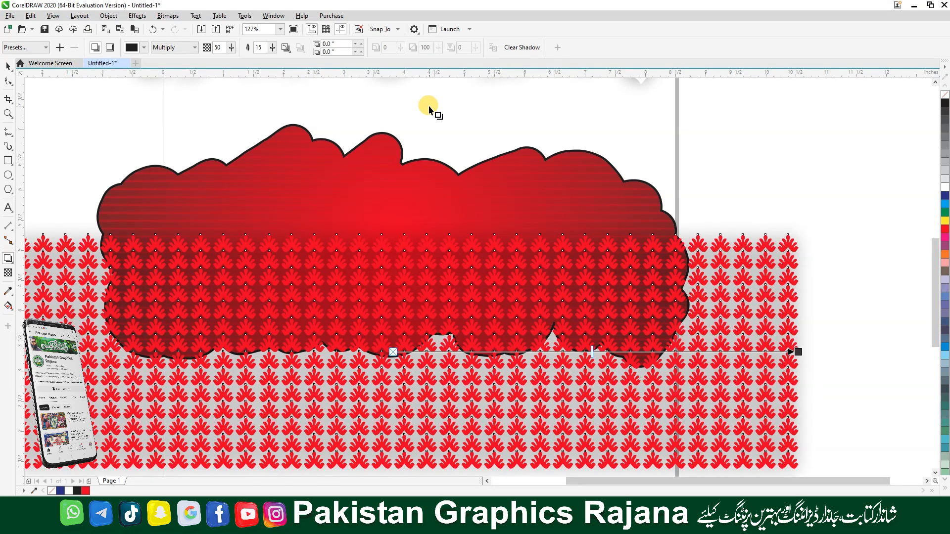
pyautogui.hotkey('ctrl', 'z')
pyautogui.click(7, 260)
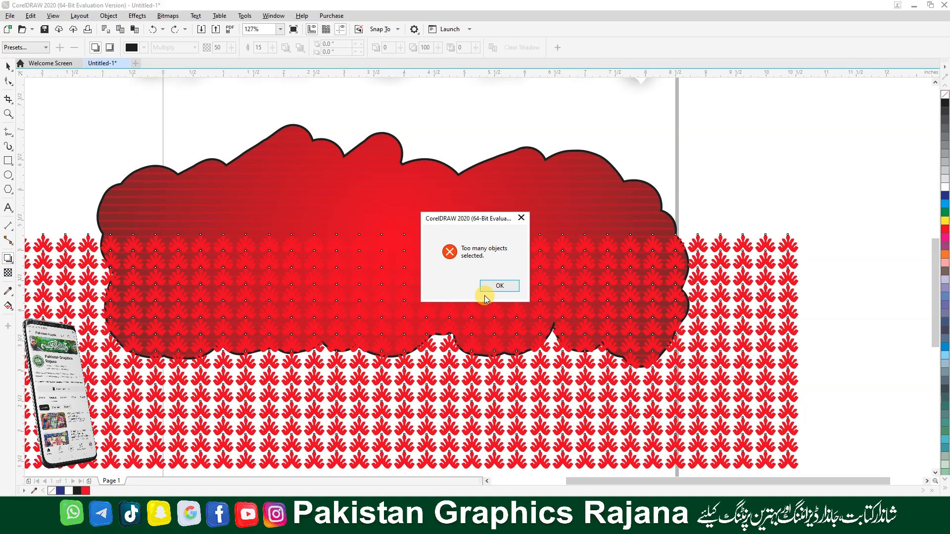
pyautogui.click(522, 220)
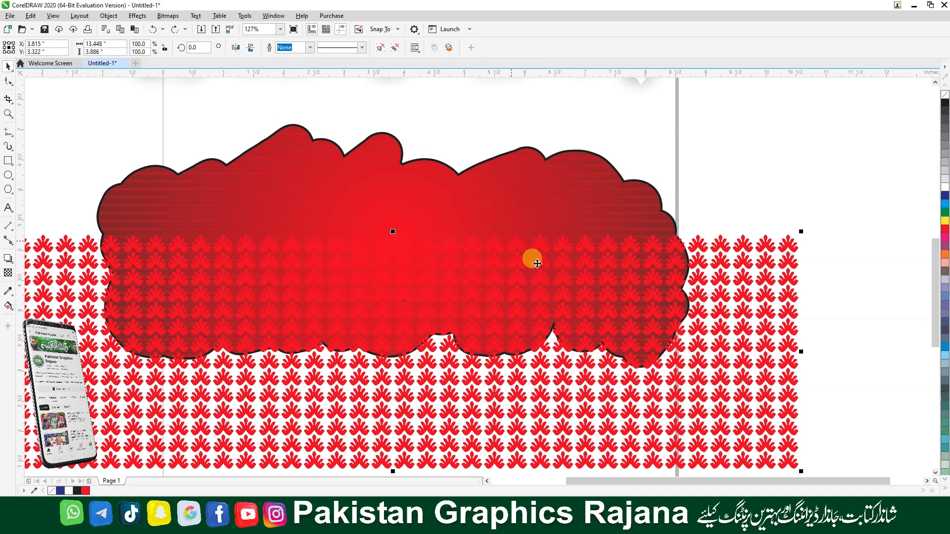
# Convert the red ornament pattern to a 500 dpi RGB Color (24-bit) bitmap with anti-aliasing and a transparent background.
pyautogui.click(167, 16)
pyautogui.click(179, 30)
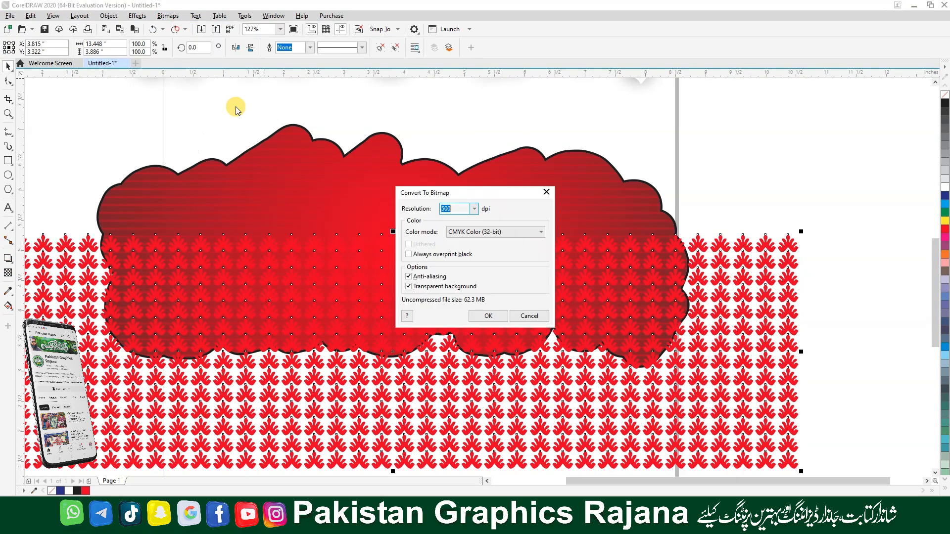
pyautogui.click(477, 237)
pyautogui.click(469, 273)
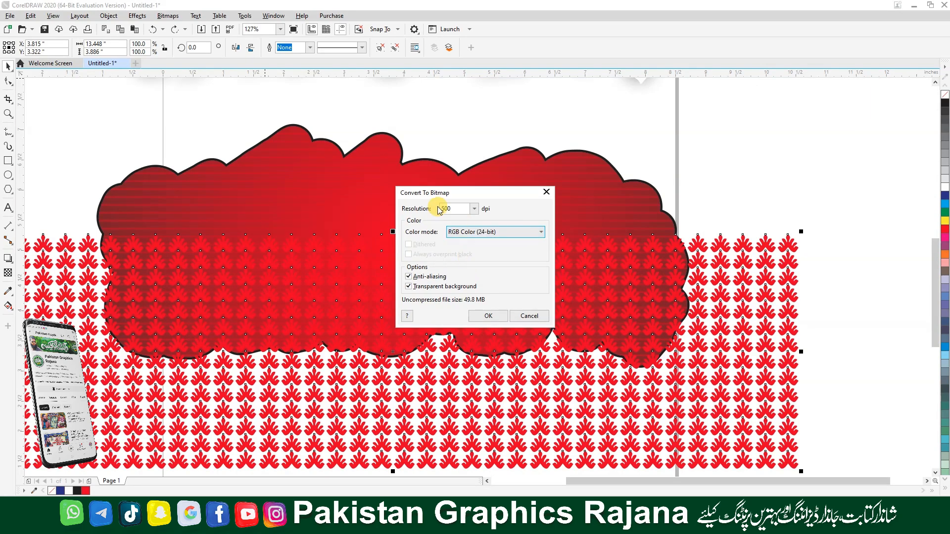
pyautogui.click(488, 317)
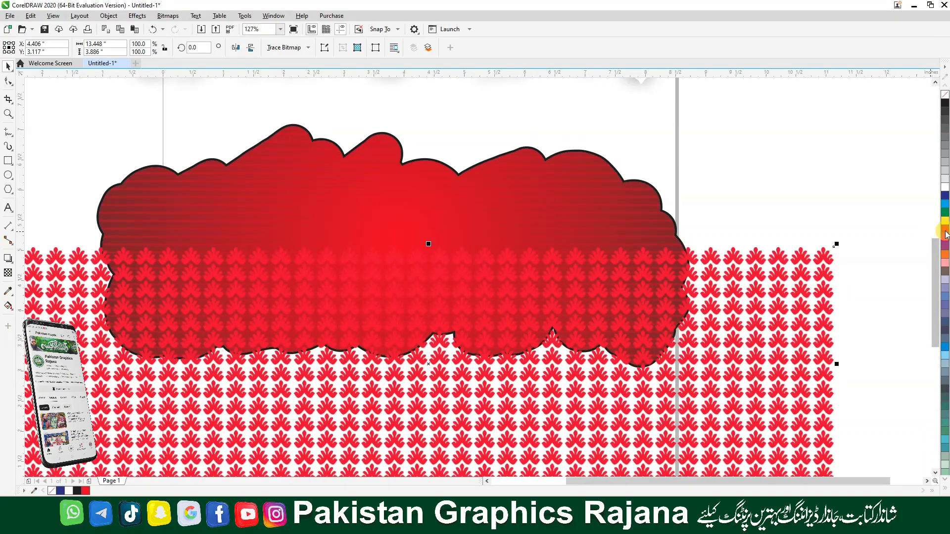
pyautogui.hotkey('ctrl', 'z')
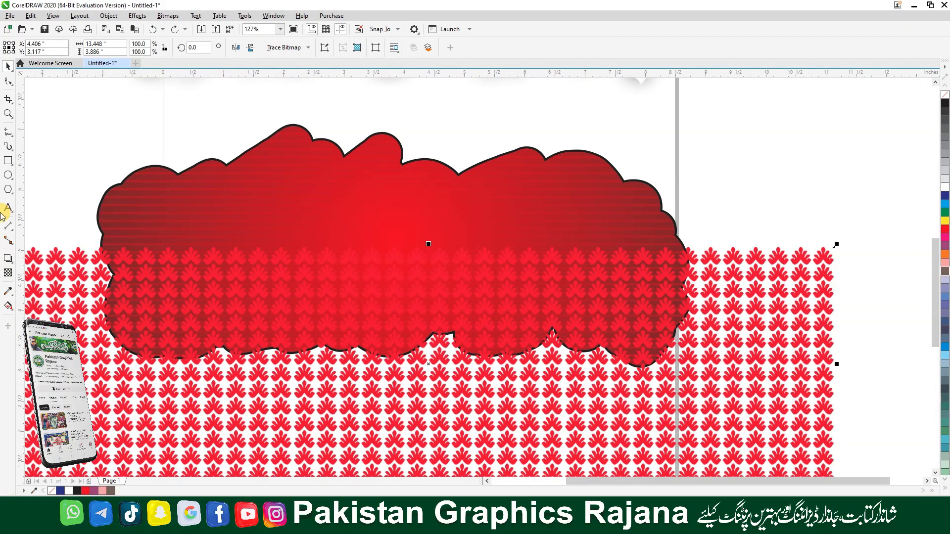
# Apply a vertical linear transparency to the ornament bitmap, fading it out upward with its opaque start below the red shape.
pyautogui.click(9, 273)
pyautogui.moveTo(385, 329); pyautogui.dragTo(386, 253)
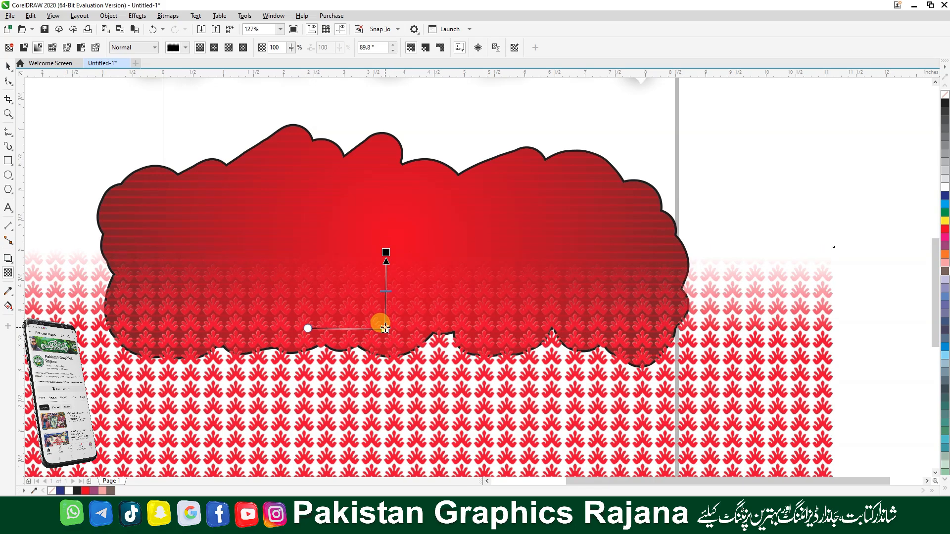
pyautogui.moveTo(385, 329); pyautogui.dragTo(385, 421)
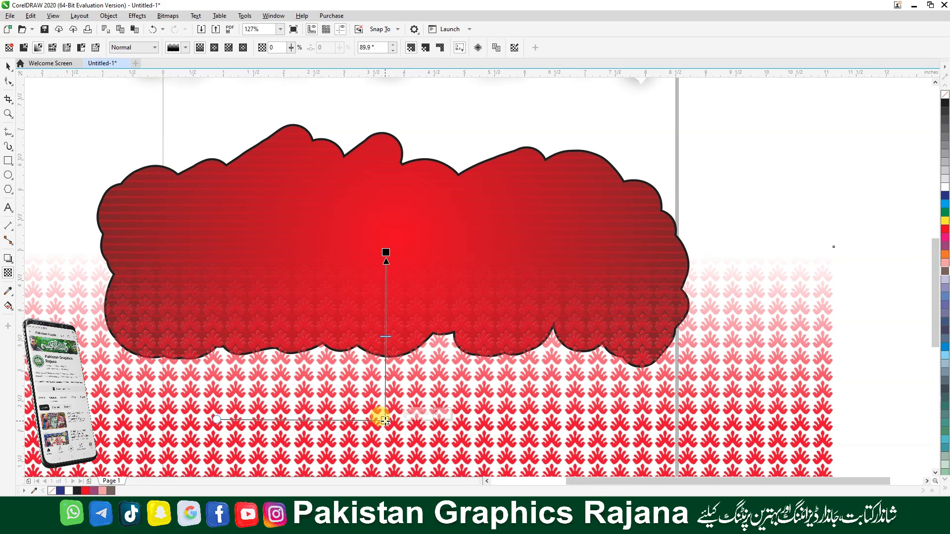
pyautogui.moveTo(384, 460); pyautogui.dragTo(377, 452)
pyautogui.press('space')
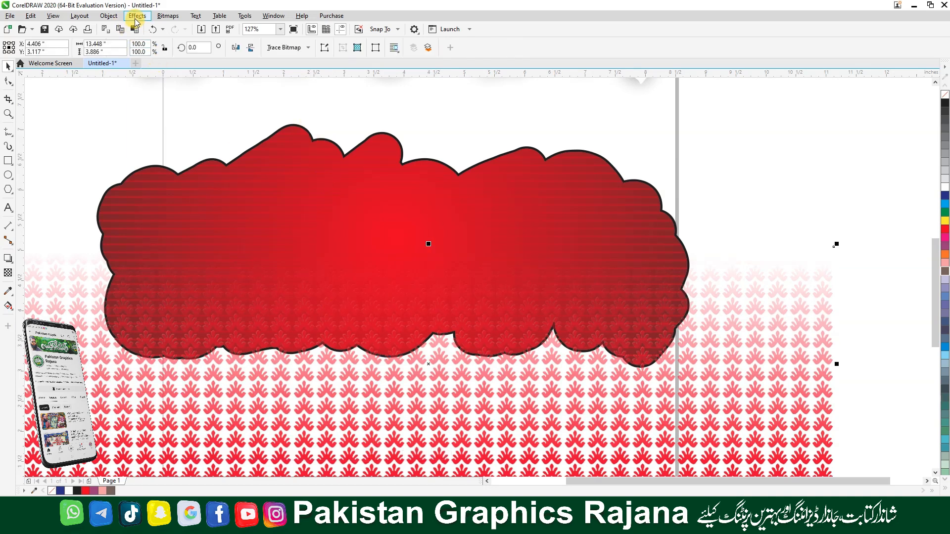
# PowerClip the faded ornament bitmap inside the black-bordered red shape.
pyautogui.click(108, 16)
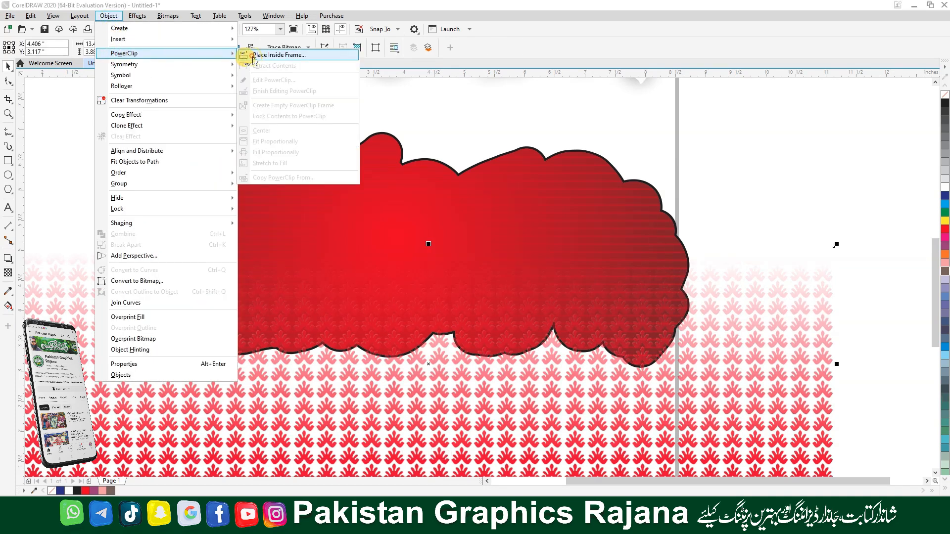
pyautogui.click(254, 55)
pyautogui.click(229, 152)
pyautogui.click(384, 408)
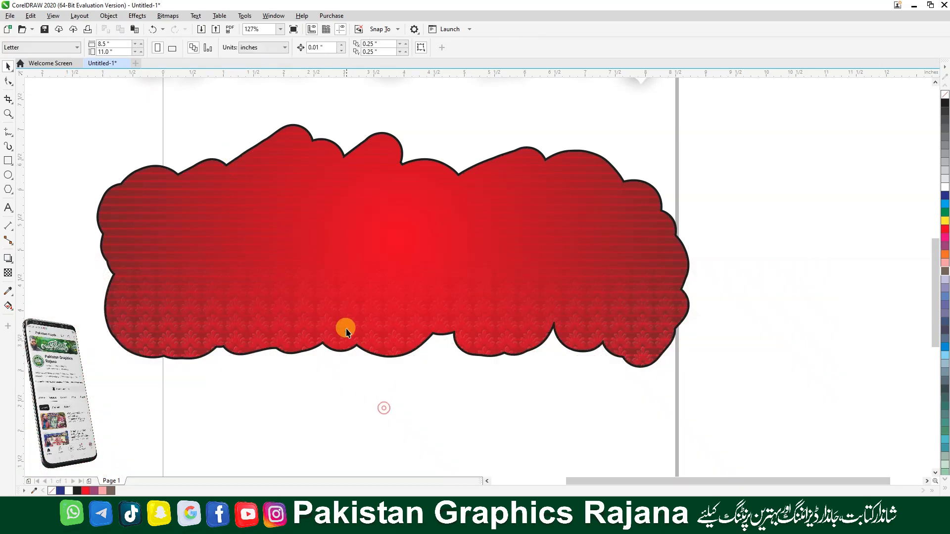
# Align the shadowed white lettering with the centre of the red background shape so it sits on top of it.
pyautogui.press('F2')
pyautogui.moveTo(229, 388); pyautogui.dragTo(496, 194)
pyautogui.scroll(-1, 464, 352)
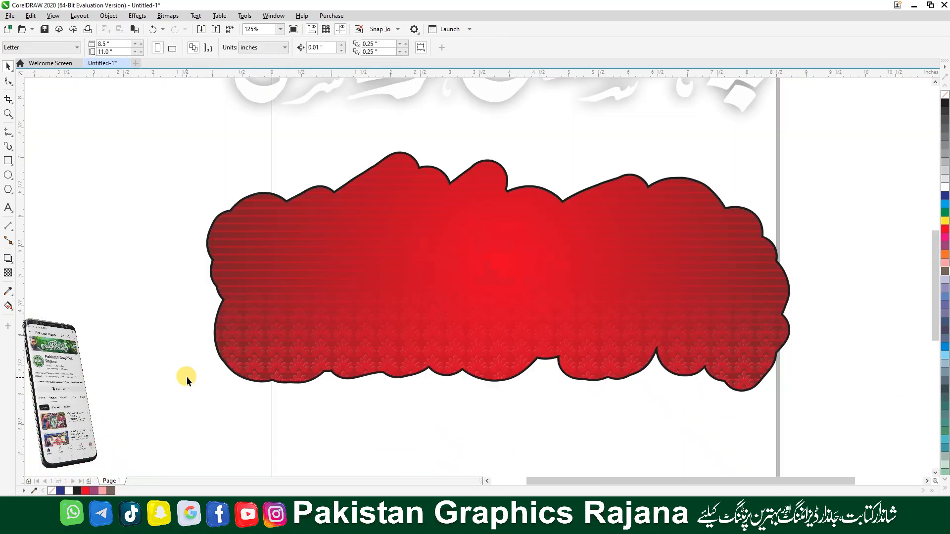
pyautogui.press('F2')
pyautogui.moveTo(200, 390); pyautogui.dragTo(415, 262)
pyautogui.press('F4')
pyautogui.click(411, 195)
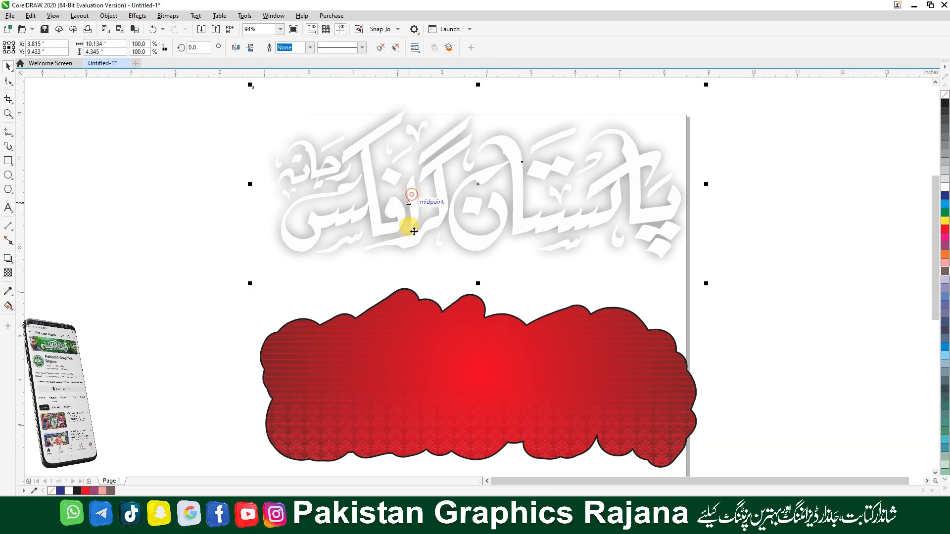
pyautogui.keyDown('shift'); pyautogui.click(411, 368); pyautogui.keyUp('shift')
pyautogui.press('e')
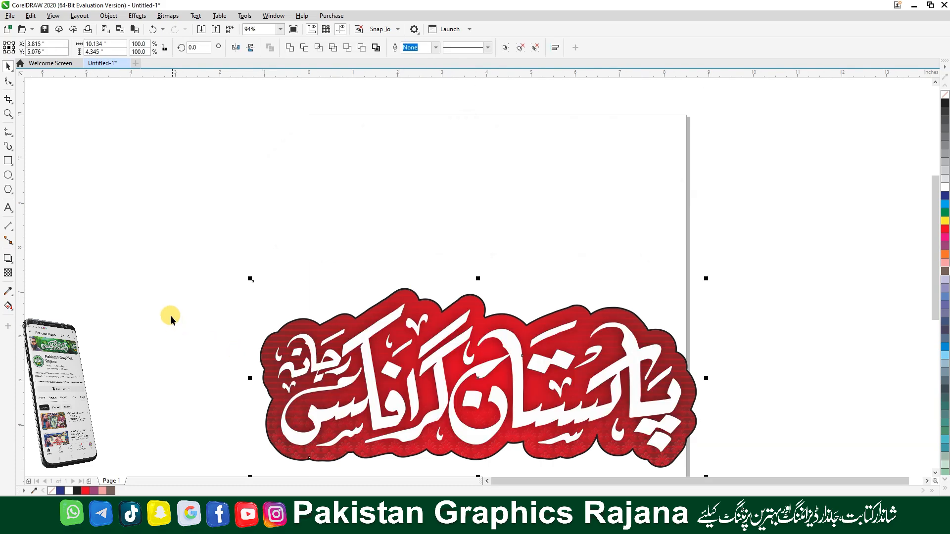
# Examine the assembled title as a whole and up close, checking the lettering, shadow, line texture and black border.
pyautogui.click(171, 316)
pyautogui.press('F4')
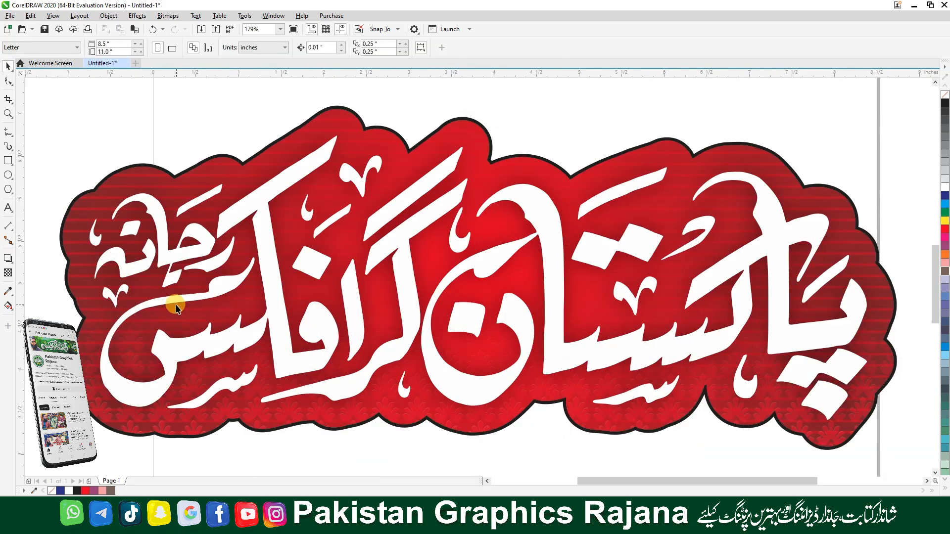
pyautogui.click(245, 335)
pyautogui.scroll(-2, 245, 335)
pyautogui.moveTo(452, 238); pyautogui.dragTo(554, 175)
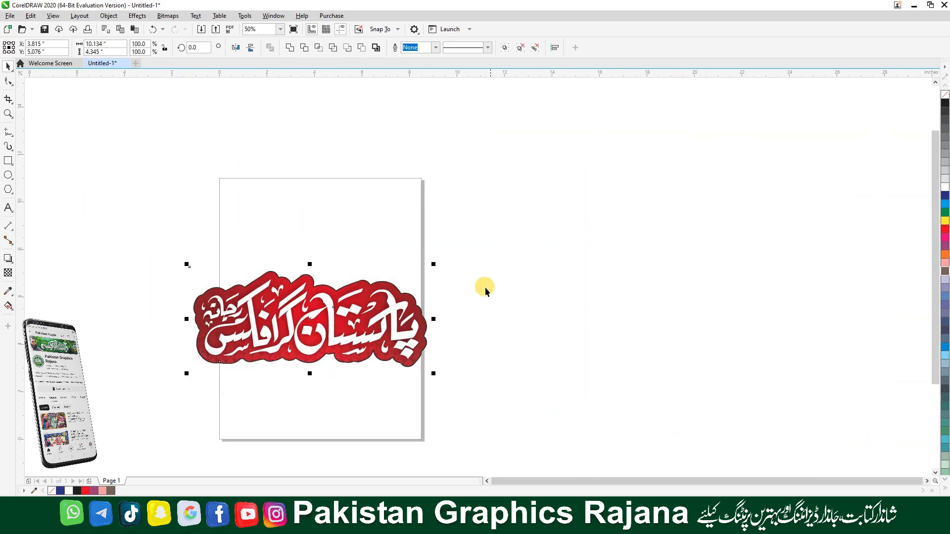
pyautogui.click(484, 292)
pyautogui.press('F2')
pyautogui.moveTo(458, 260); pyautogui.dragTo(372, 345)
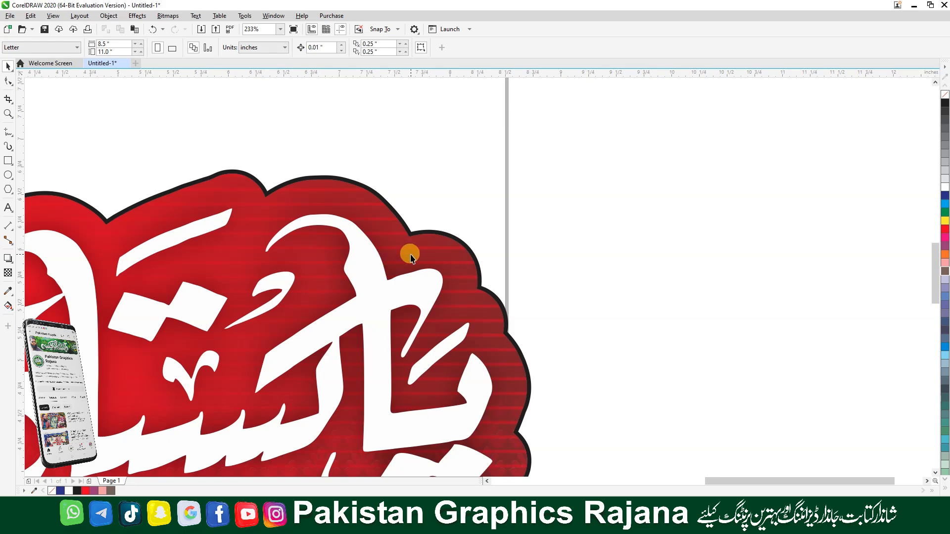
pyautogui.scroll(-2, 416, 231)
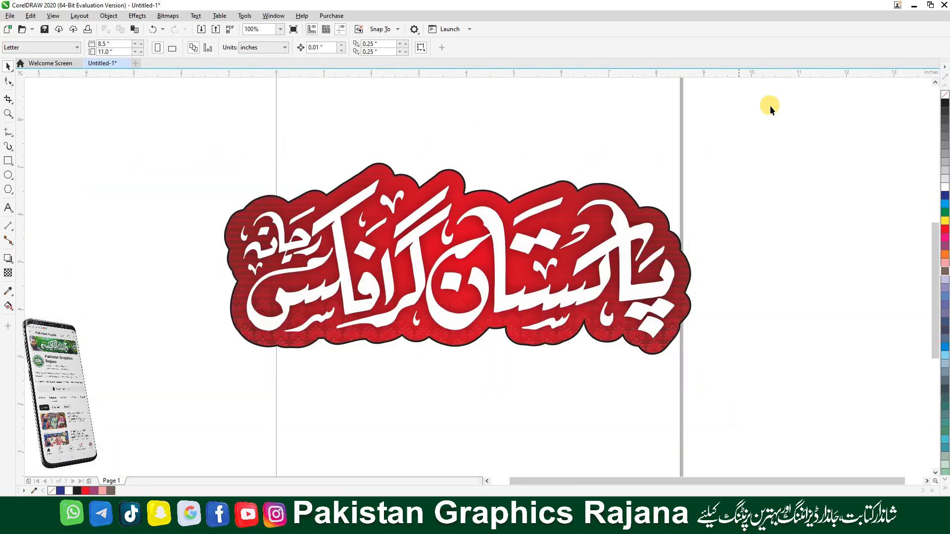
# Export only the selected title to the Desktop as PNG file Untitled-1gdfsgg, using RGB Color (24-bit), transparency and anti-aliasing.
pyautogui.moveTo(813, 80); pyautogui.dragTo(135, 413)
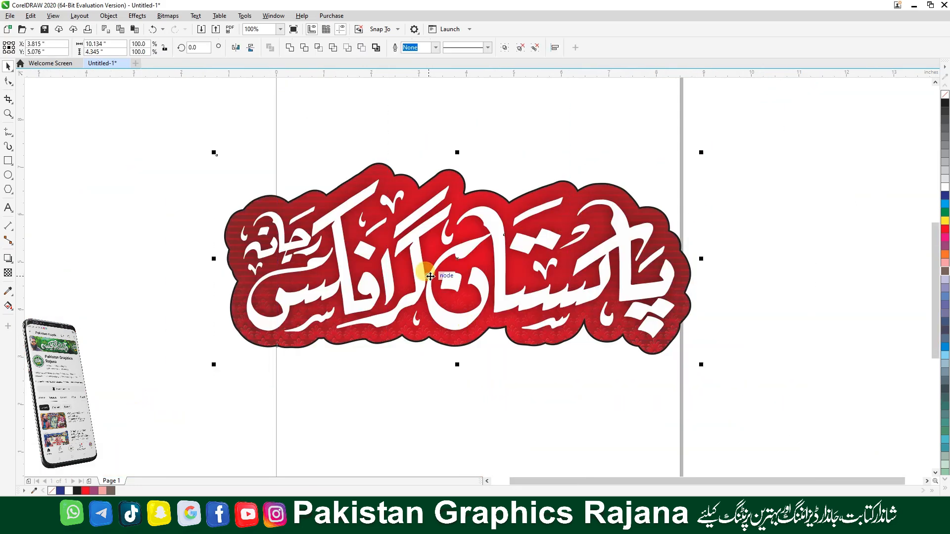
pyautogui.click(216, 30)
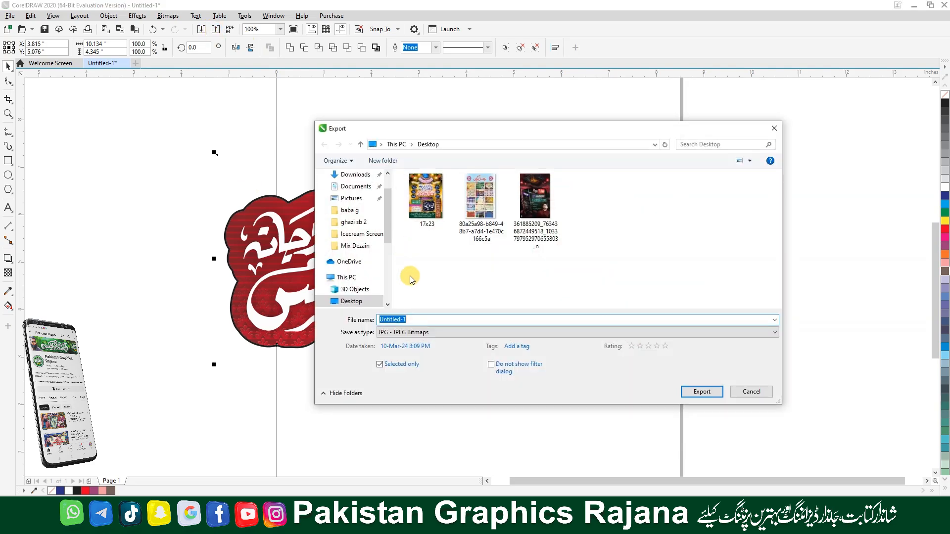
pyautogui.scroll(3, 388, 202)
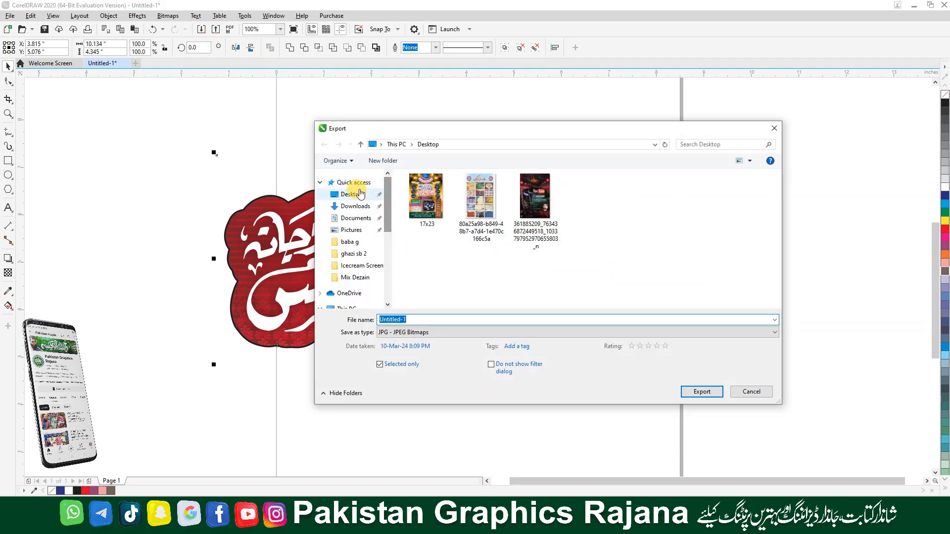
pyautogui.click(401, 332)
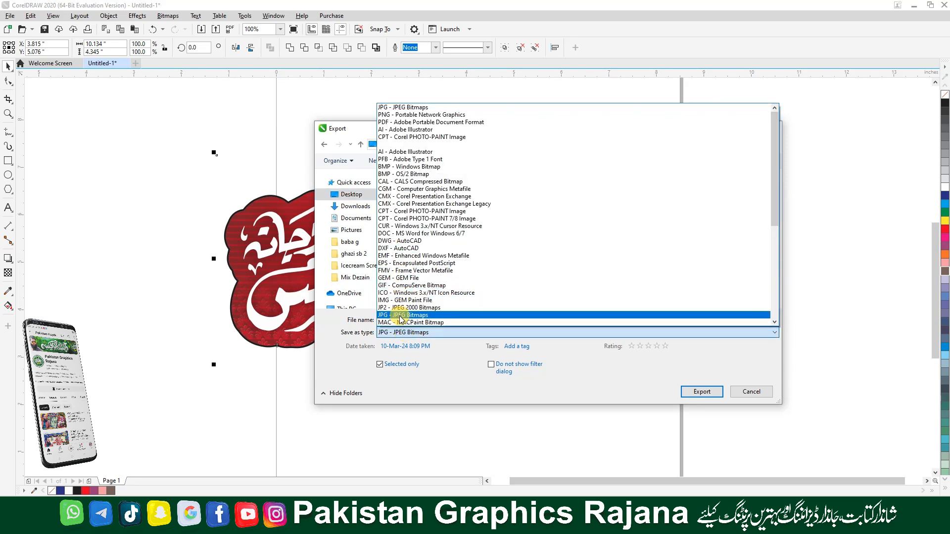
pyautogui.click(404, 116)
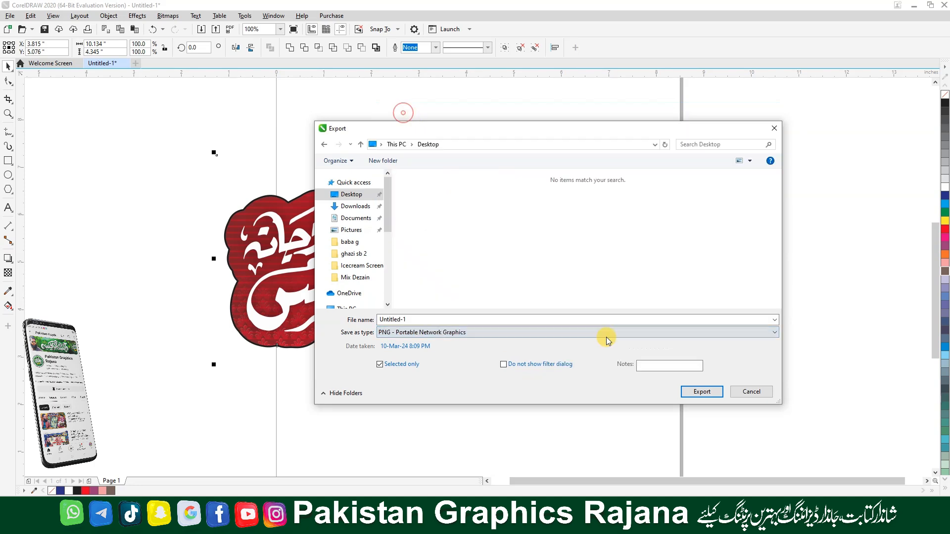
pyautogui.click(456, 320)
pyautogui.click(455, 319)
pyautogui.click(702, 391)
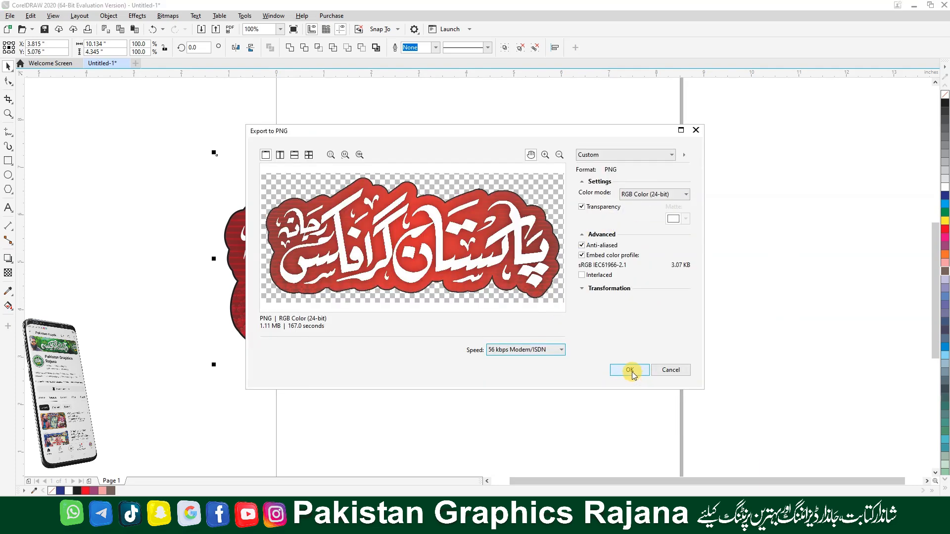
pyautogui.click(620, 367)
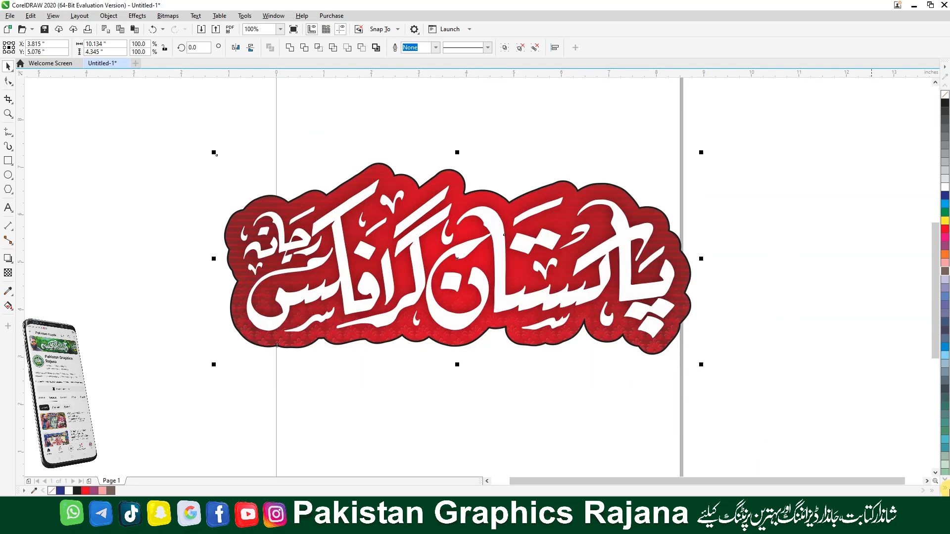
# Switch to the desktop, refresh it, and open Untitled-1gdfsgg.png in Adobe Photoshop with its document window maximized.
pyautogui.click(948, 528)
pyautogui.rightClick(367, 259)
pyautogui.click(386, 289)
pyautogui.rightClick(385, 291)
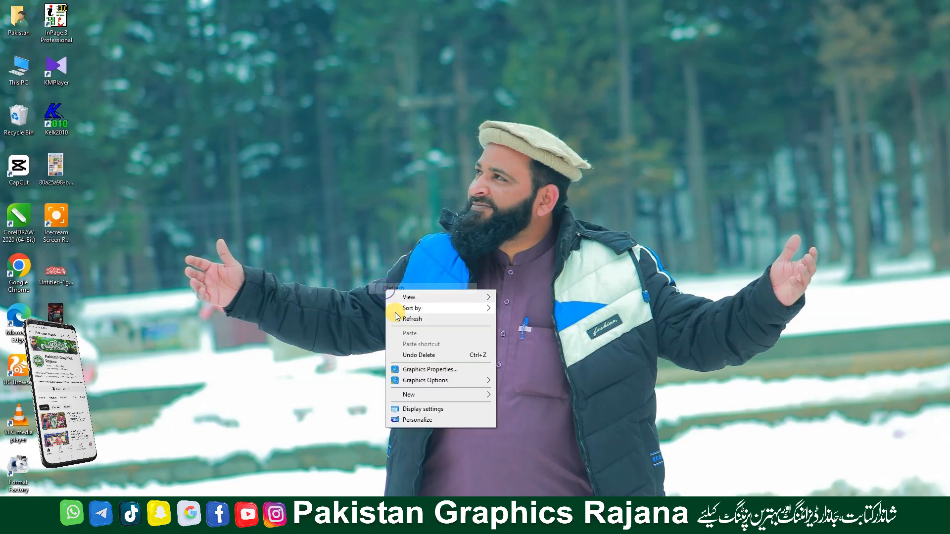
pyautogui.click(395, 319)
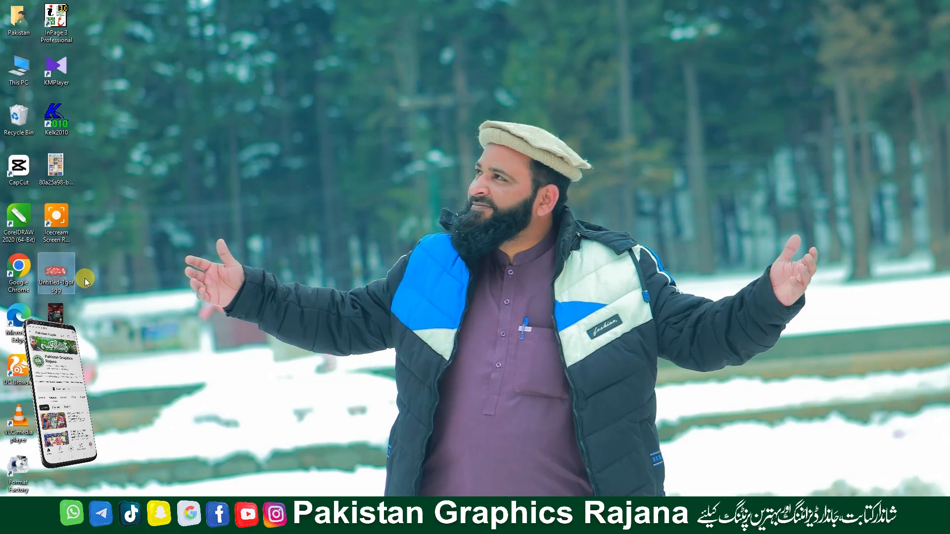
pyautogui.moveTo(69, 279); pyautogui.dragTo(329, 322)
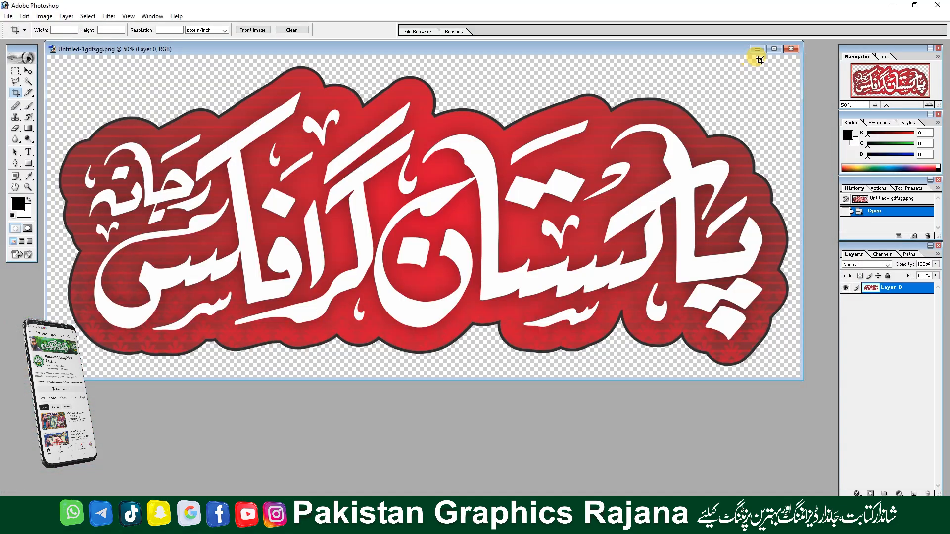
pyautogui.click(774, 49)
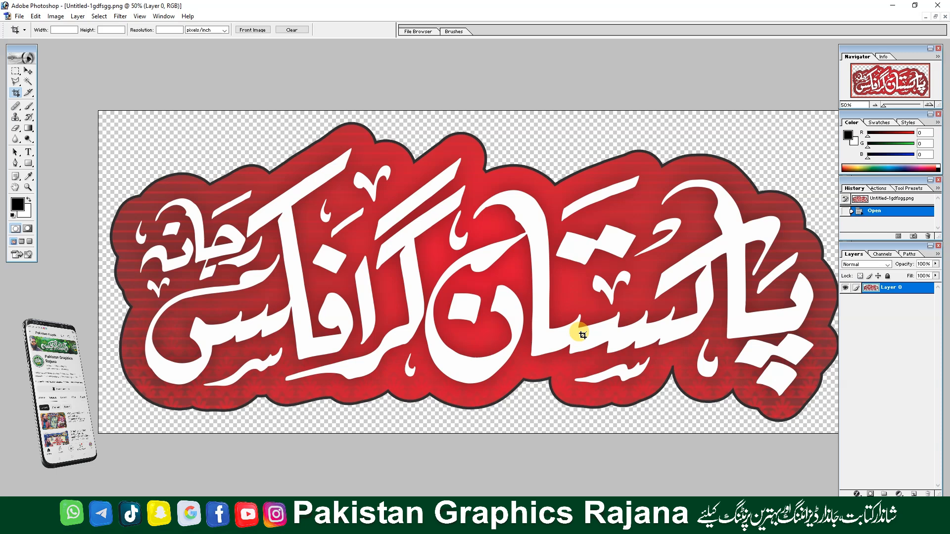
# Select all the white letters, dots and marks with the Magic Wand at tolerance 32 and copy them onto a new layer.
pyautogui.click(29, 83)
pyautogui.click(736, 241)
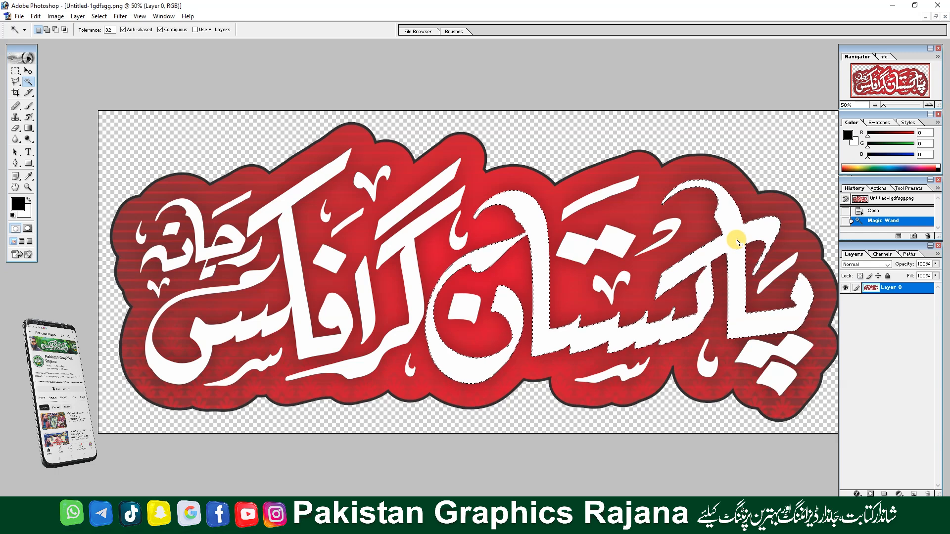
pyautogui.click(762, 355)
pyautogui.click(708, 368)
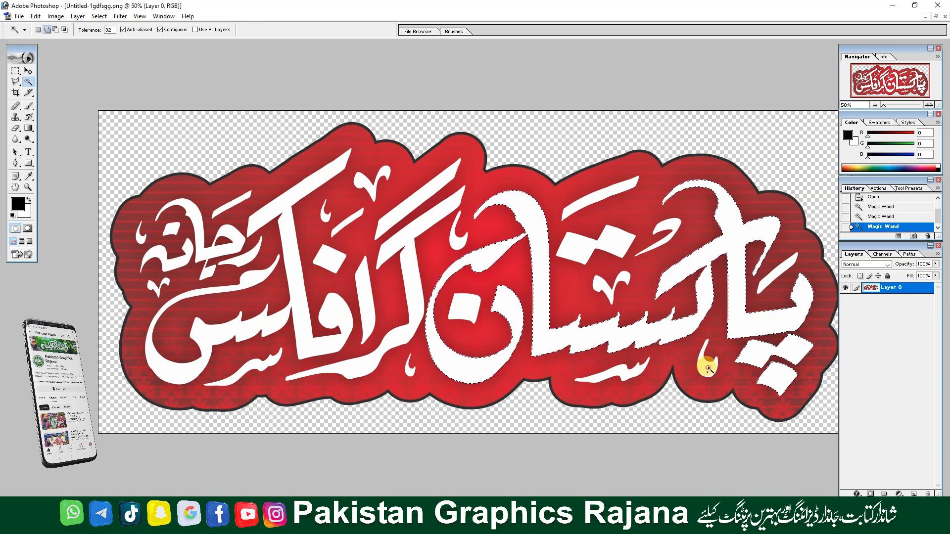
pyautogui.click(577, 251)
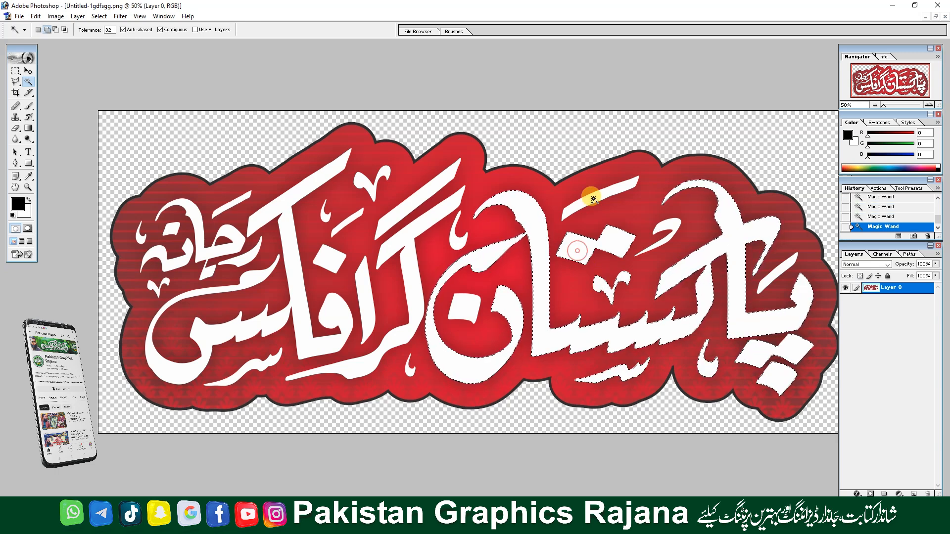
pyautogui.click(592, 198)
pyautogui.click(672, 225)
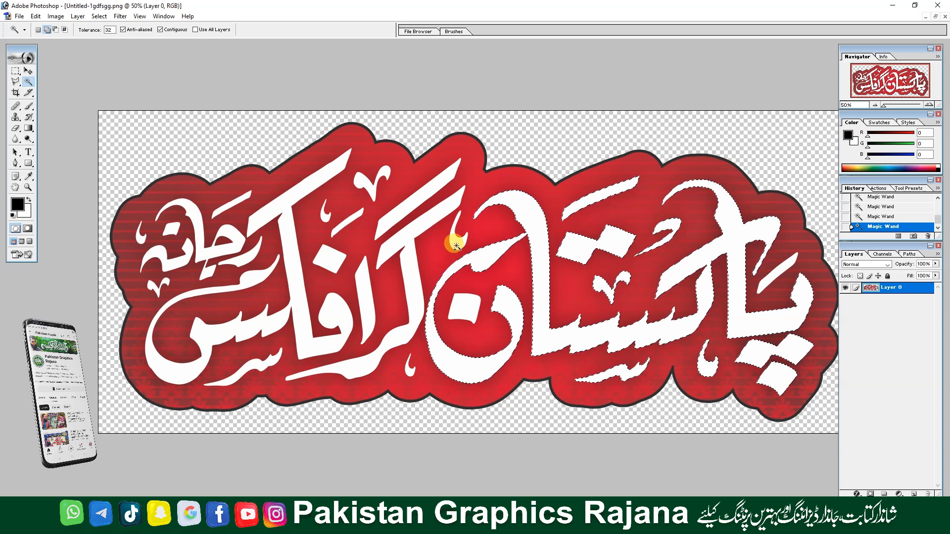
pyautogui.click(394, 214)
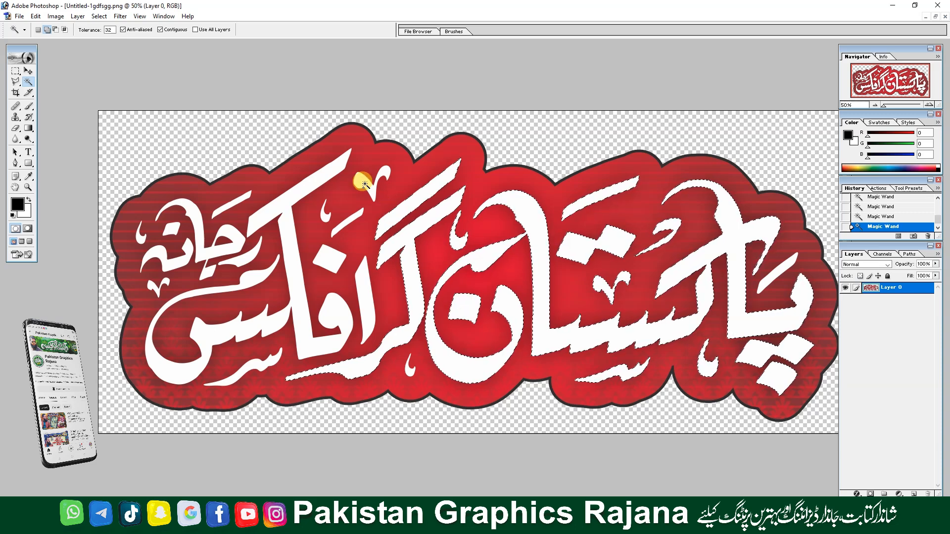
pyautogui.click(363, 183)
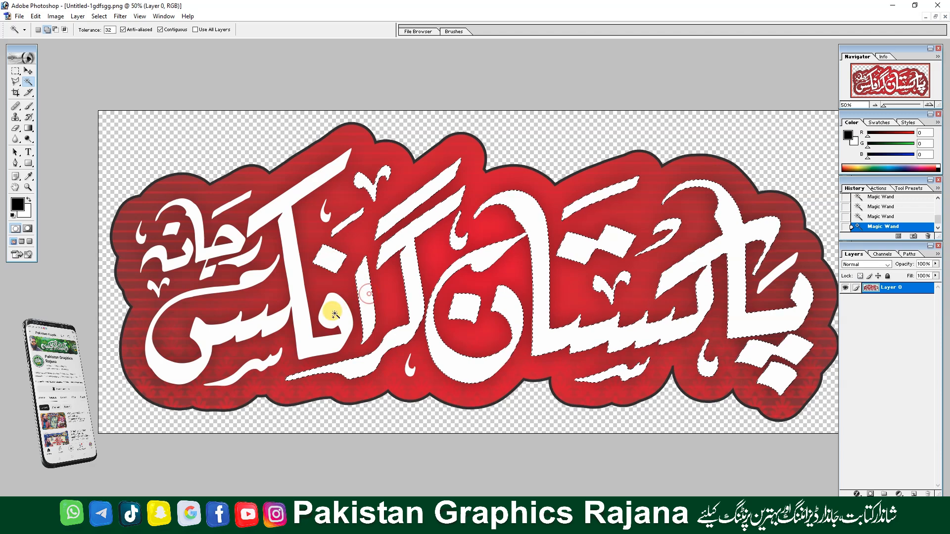
pyautogui.click(245, 255)
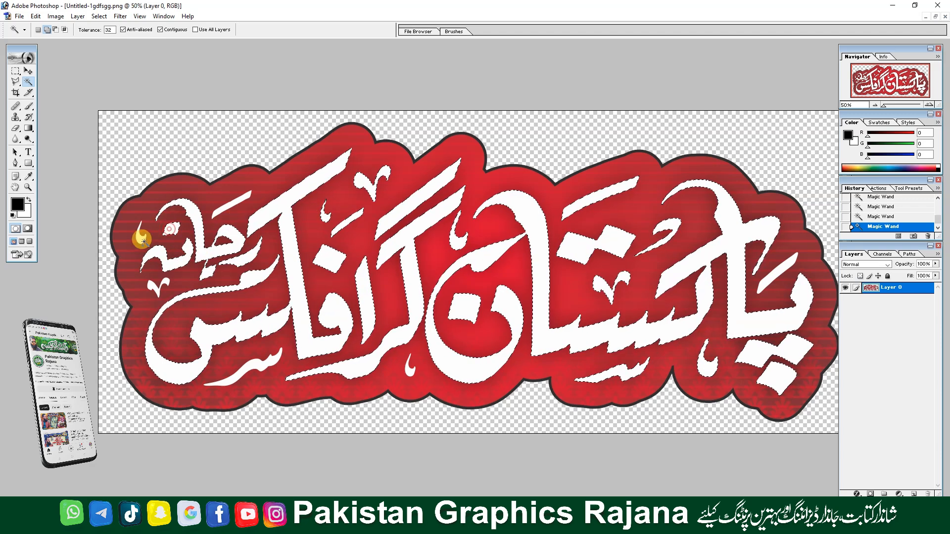
pyautogui.click(183, 329)
pyautogui.click(231, 367)
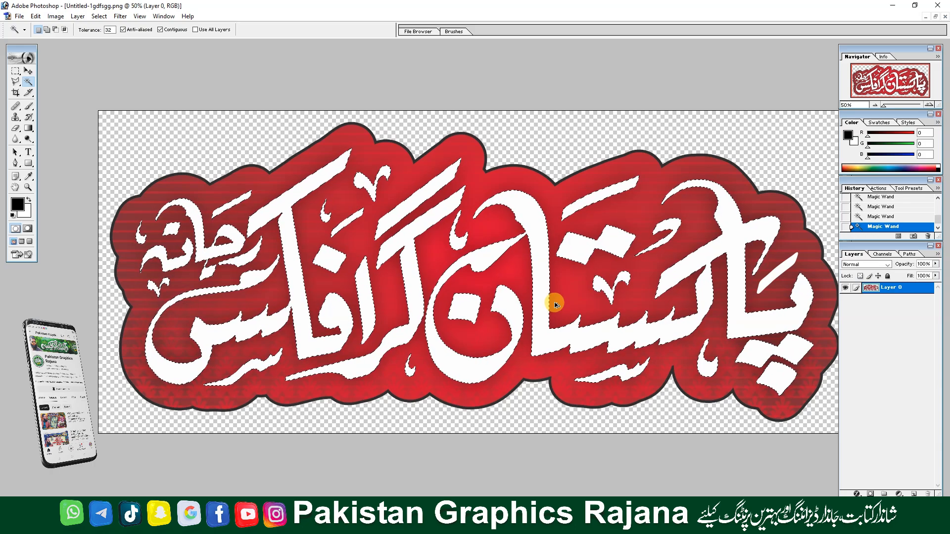
pyautogui.hotkey('ctrl', 'v')
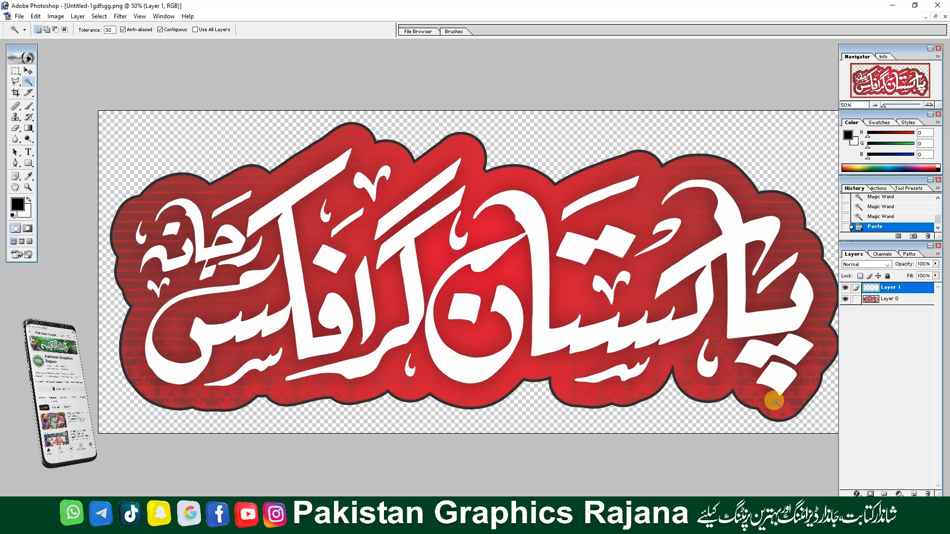
# Add an Inner Bevel to the lettering layer with Bevel and Emboss, setting the depth to 70% and increasing the size.
pyautogui.click(856, 493)
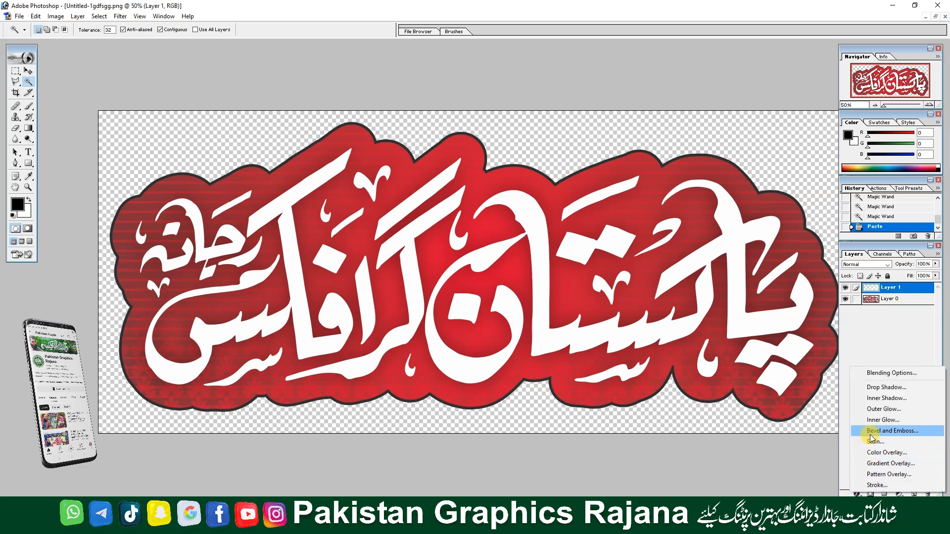
pyautogui.click(902, 433)
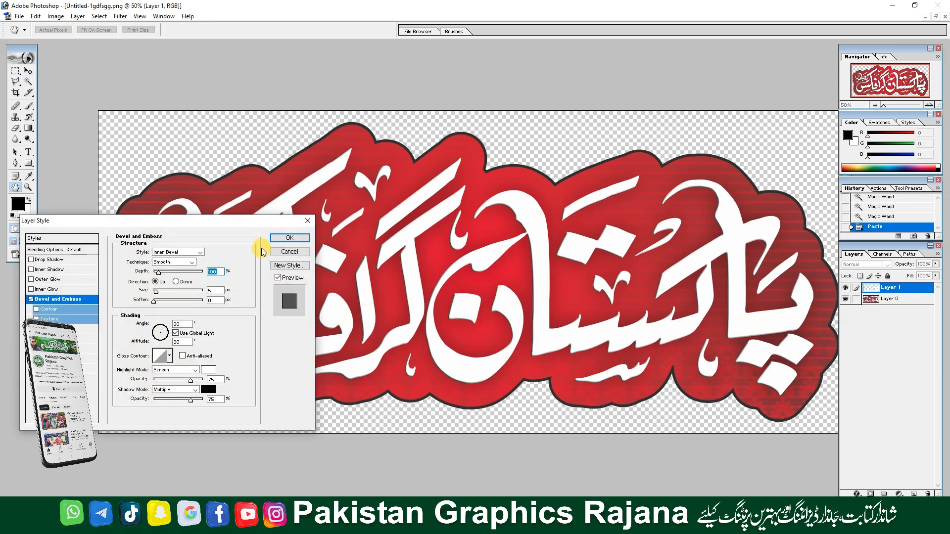
pyautogui.moveTo(233, 222); pyautogui.dragTo(499, 214)
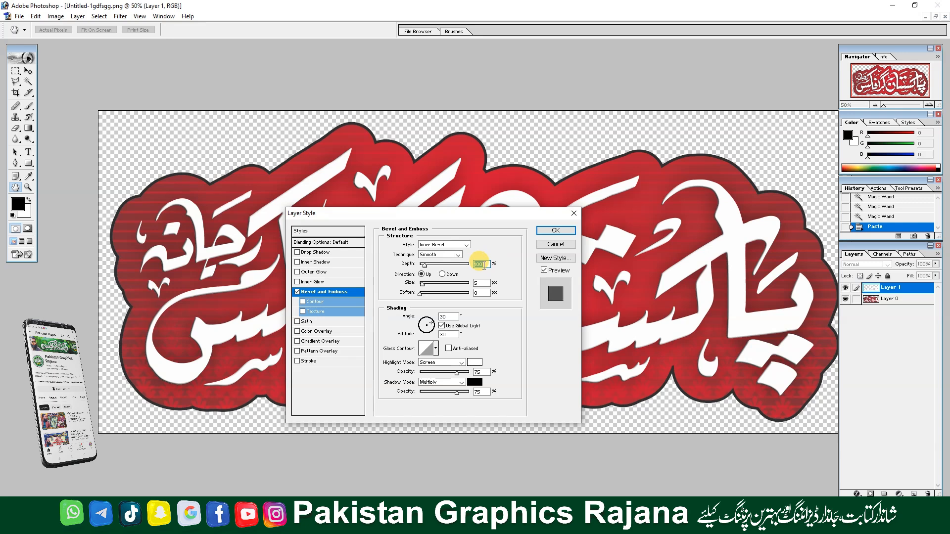
pyautogui.write('70')
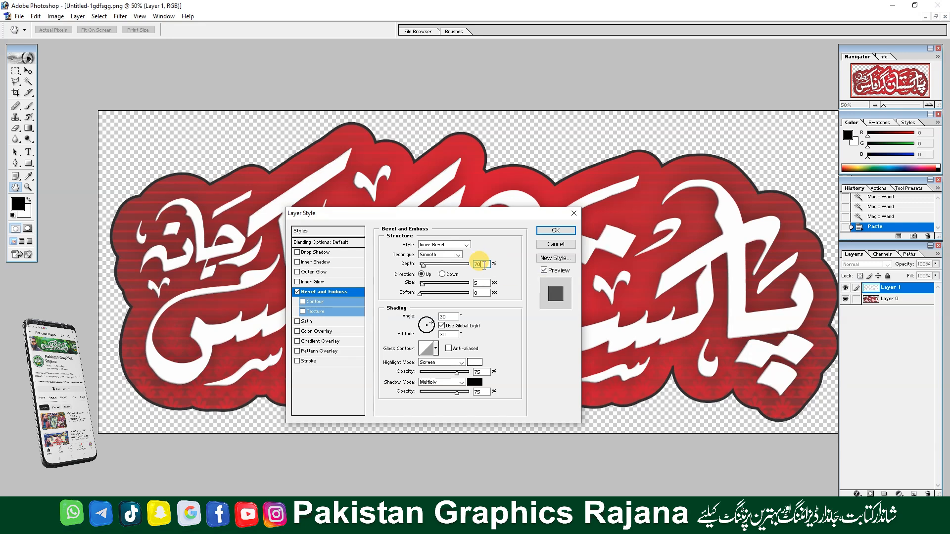
pyautogui.moveTo(441, 213); pyautogui.dragTo(635, 227)
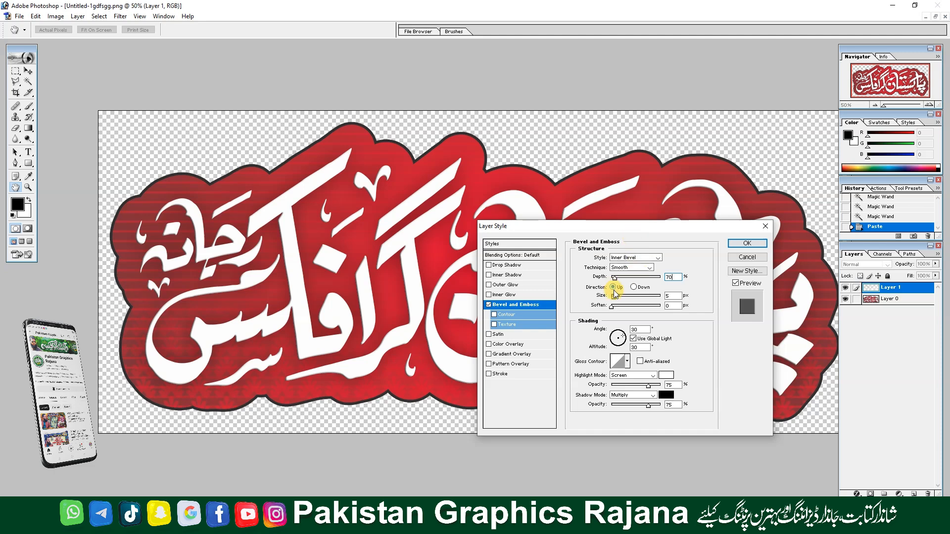
pyautogui.moveTo(616, 299); pyautogui.dragTo(618, 297)
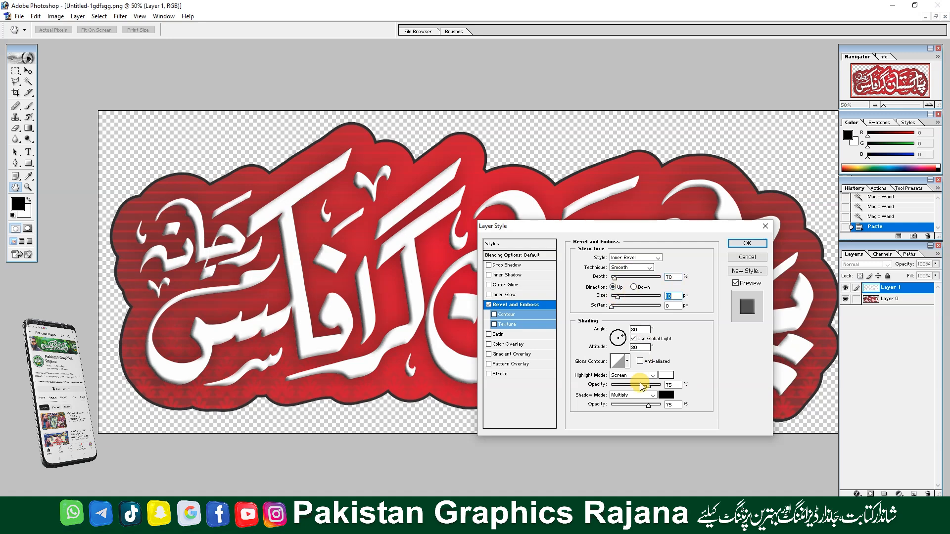
# Change the bevel's shadow colour to a bright sky blue.
pyautogui.click(666, 394)
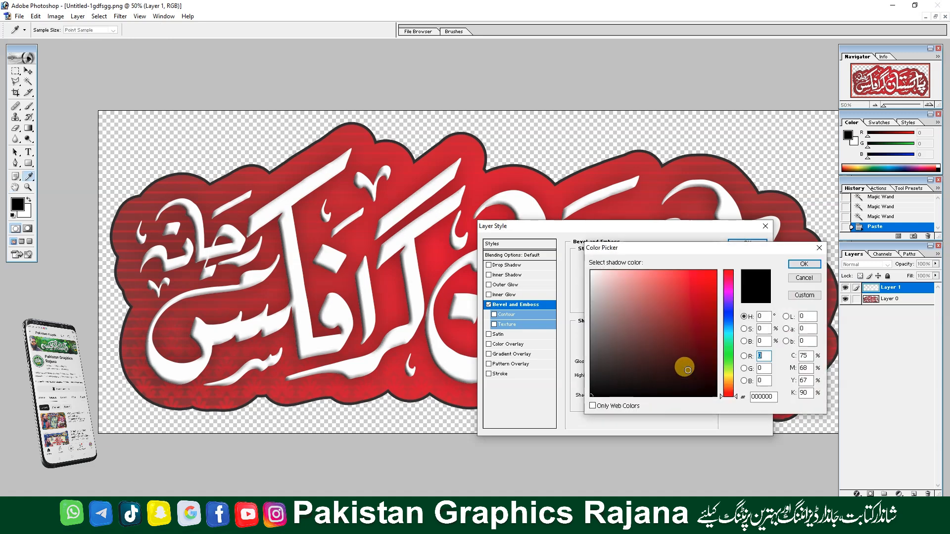
pyautogui.click(729, 329)
pyautogui.click(693, 279)
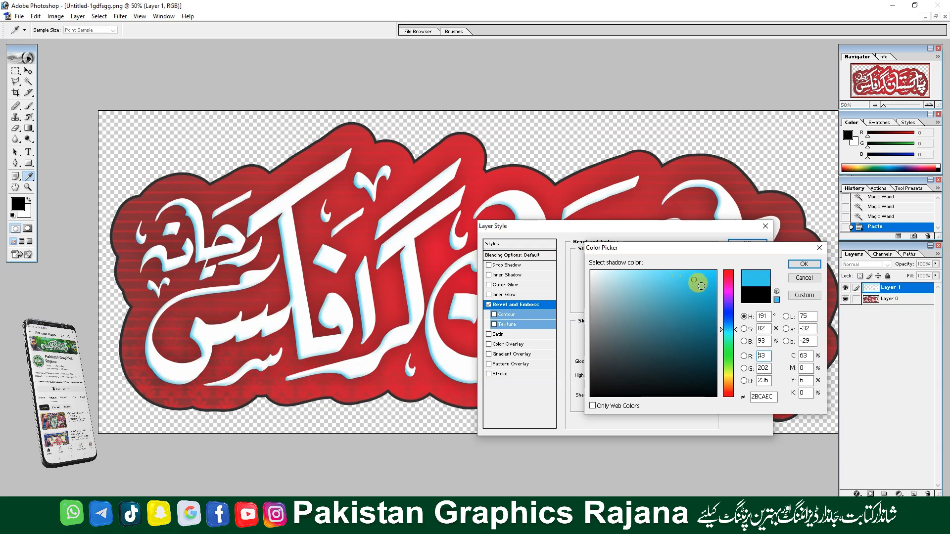
pyautogui.click(707, 284)
pyautogui.click(798, 265)
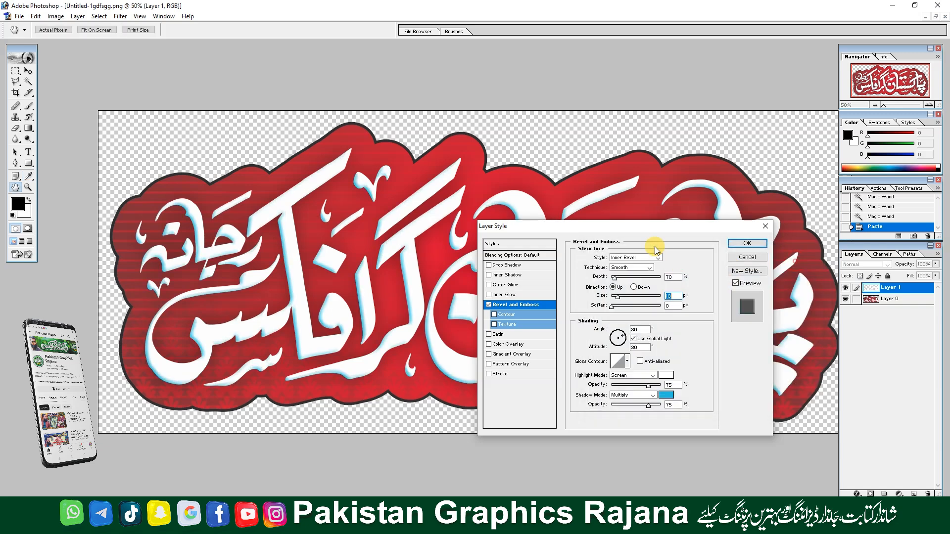
# Try Chisel Hard on the bevel, set its size to 136 px and shadow opacity to 56%, and settle on Chisel Soft.
pyautogui.moveTo(652, 227); pyautogui.dragTo(693, 251)
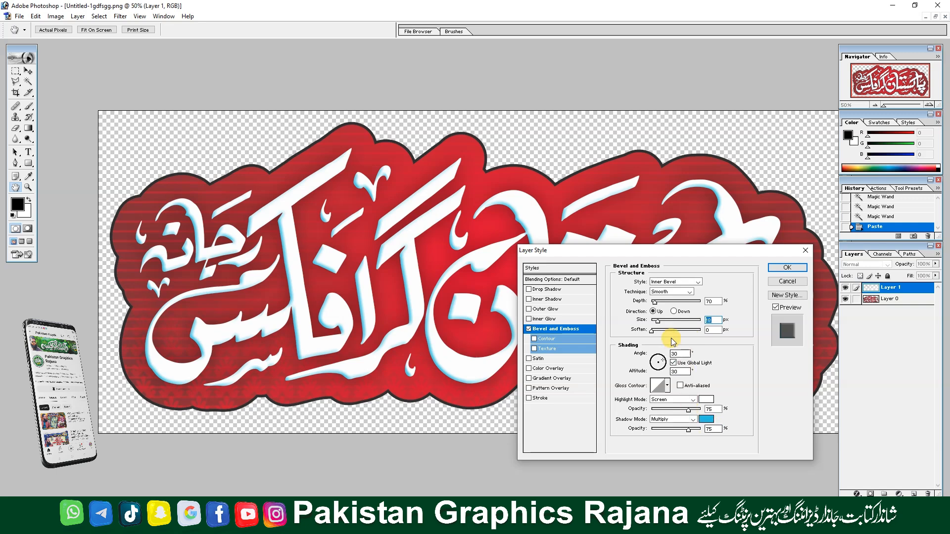
pyautogui.moveTo(656, 322); pyautogui.dragTo(659, 324)
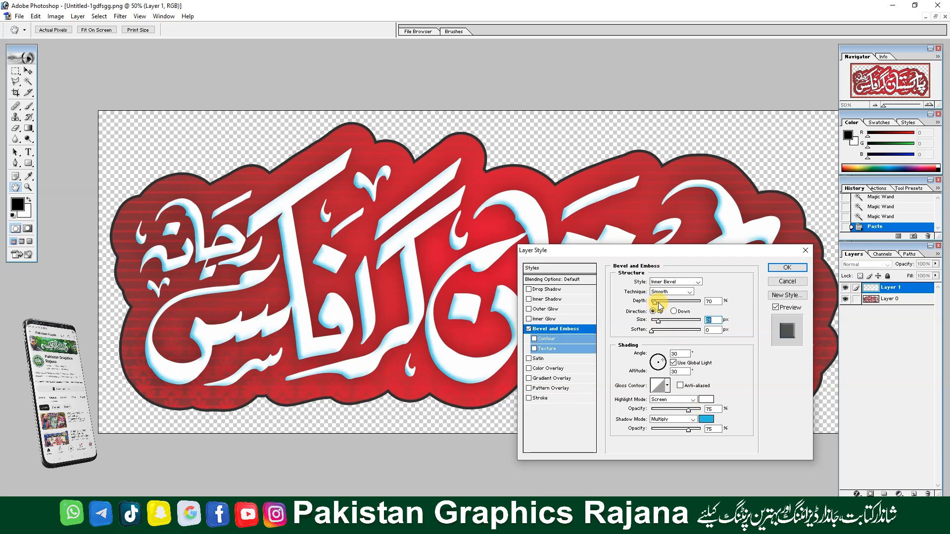
pyautogui.click(668, 292)
pyautogui.click(666, 304)
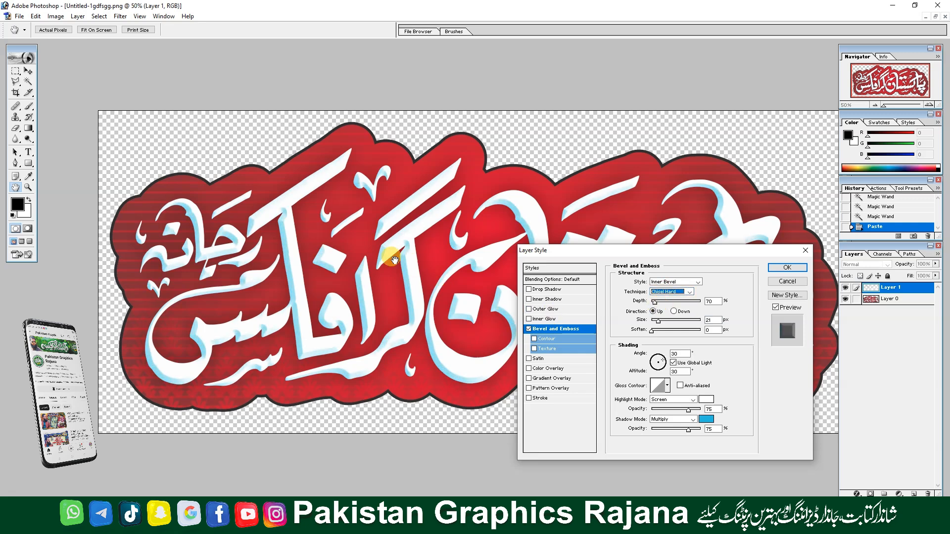
pyautogui.moveTo(658, 321); pyautogui.dragTo(680, 323)
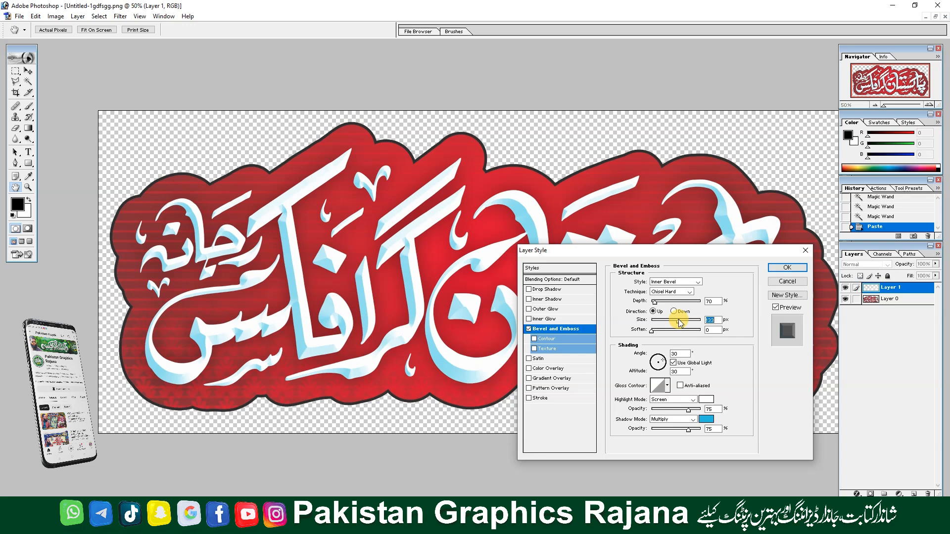
pyautogui.moveTo(688, 430)
pyautogui.mouseDown()
pyautogui.moveTo(665, 434)
pyautogui.moveTo(679, 429)
pyautogui.mouseUp()
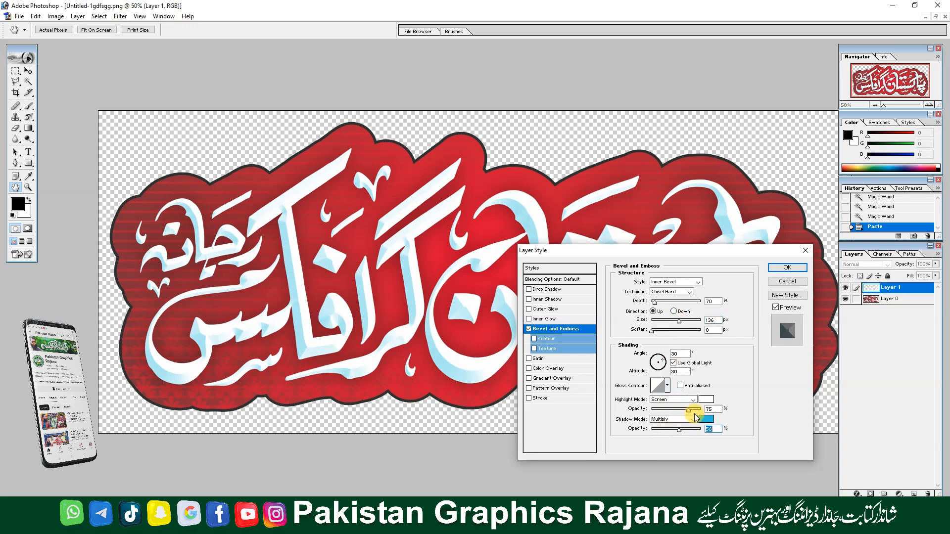
pyautogui.click(671, 293)
pyautogui.click(663, 311)
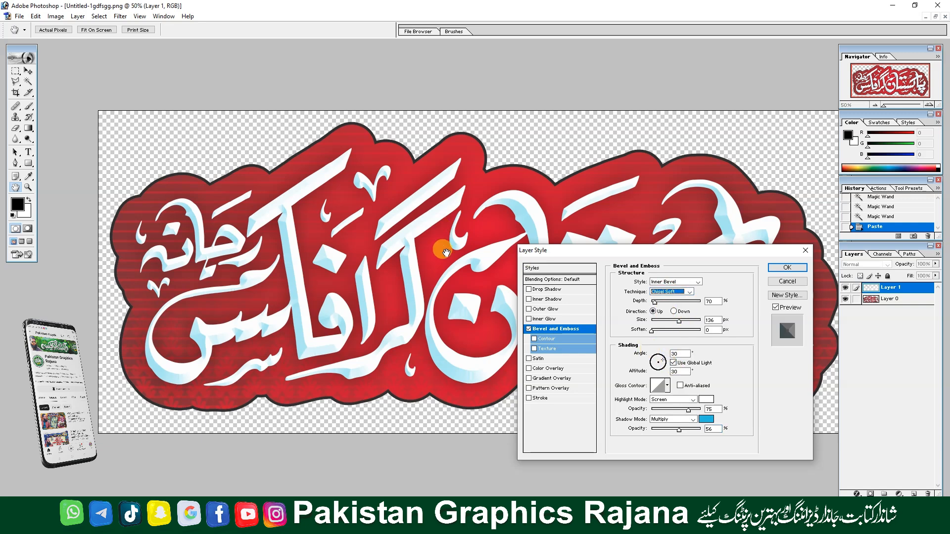
# Try several gloss contour presets on the bevel and return to the default linear contour.
pyautogui.click(667, 385)
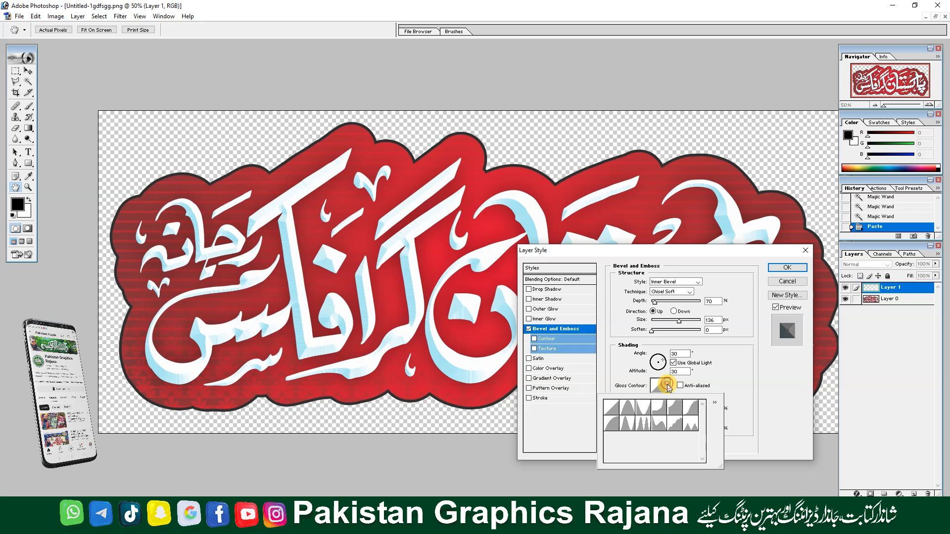
pyautogui.click(660, 425)
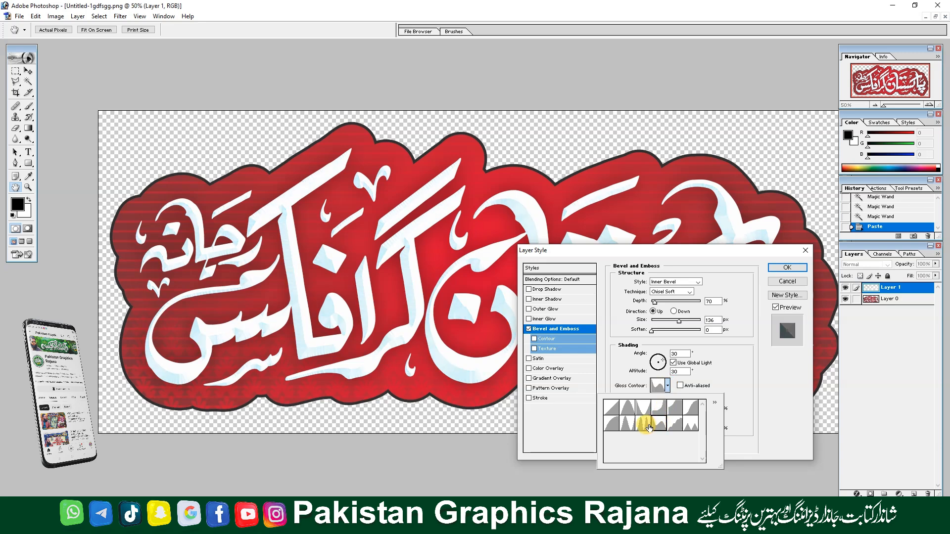
pyautogui.click(647, 425)
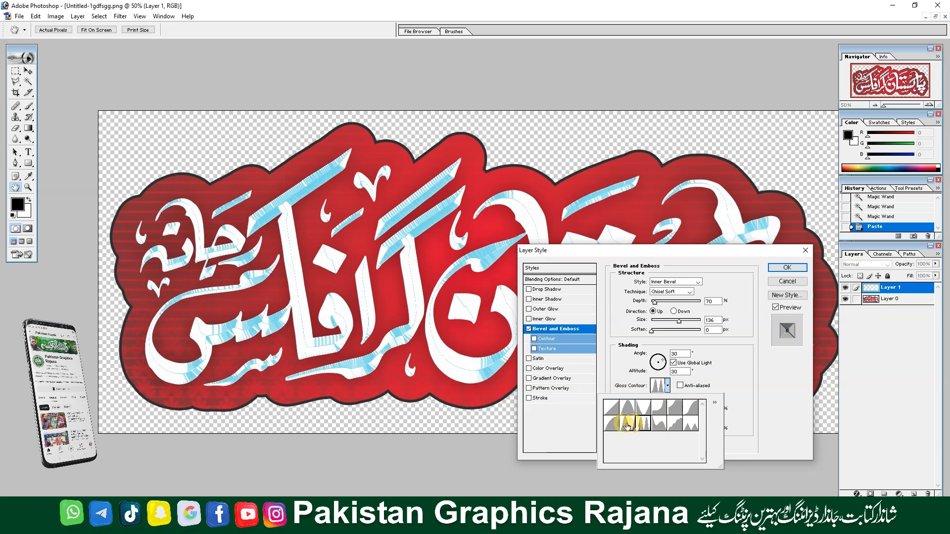
pyautogui.click(627, 426)
pyautogui.click(613, 425)
pyautogui.click(615, 406)
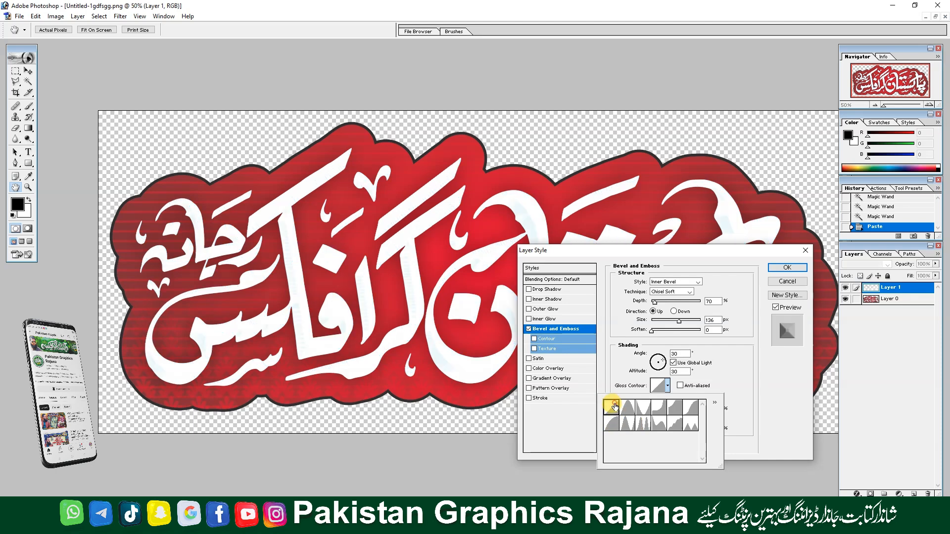
pyautogui.click(627, 407)
pyautogui.click(614, 407)
pyautogui.click(646, 408)
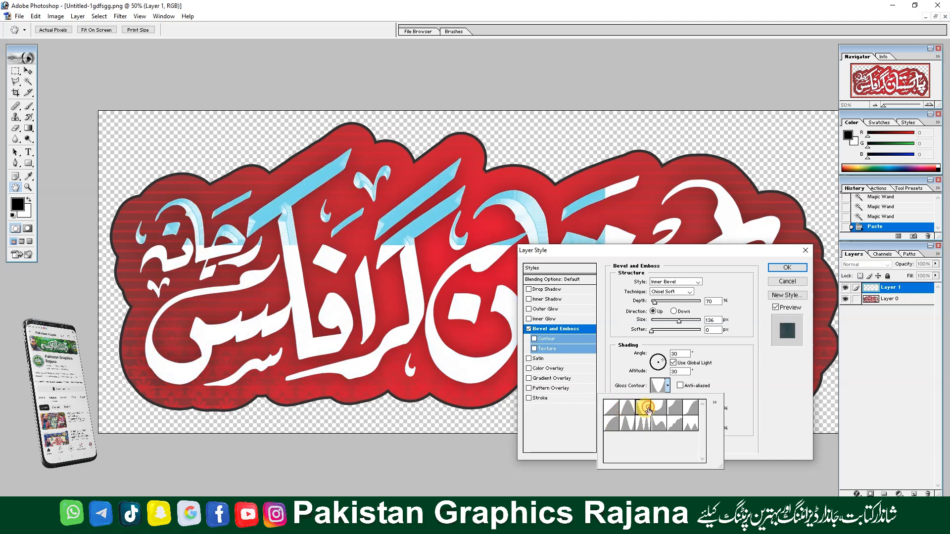
pyautogui.click(659, 408)
pyautogui.click(676, 409)
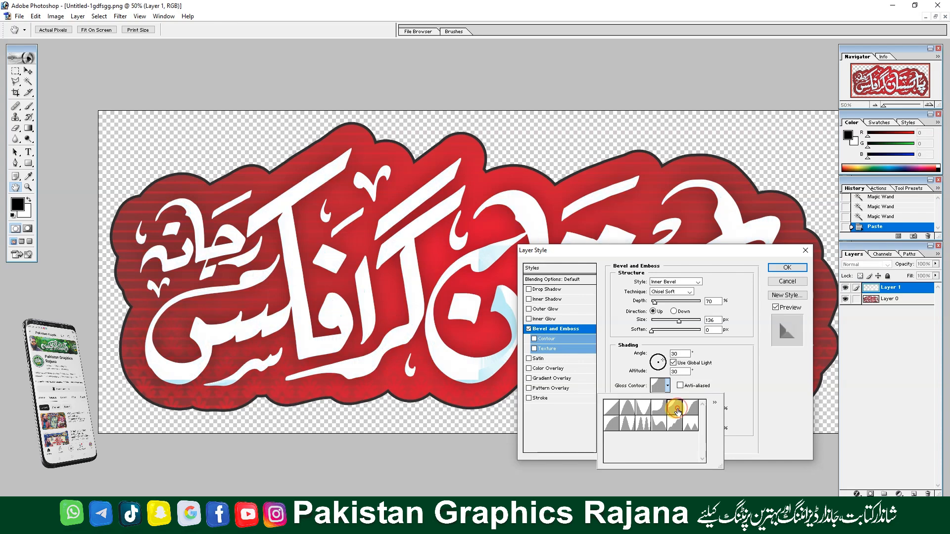
pyautogui.click(691, 410)
pyautogui.click(688, 425)
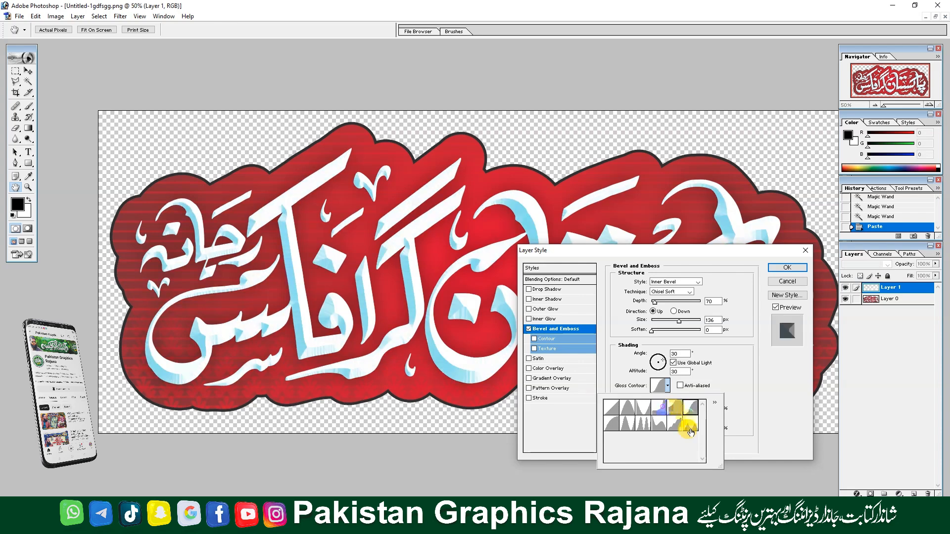
pyautogui.click(614, 410)
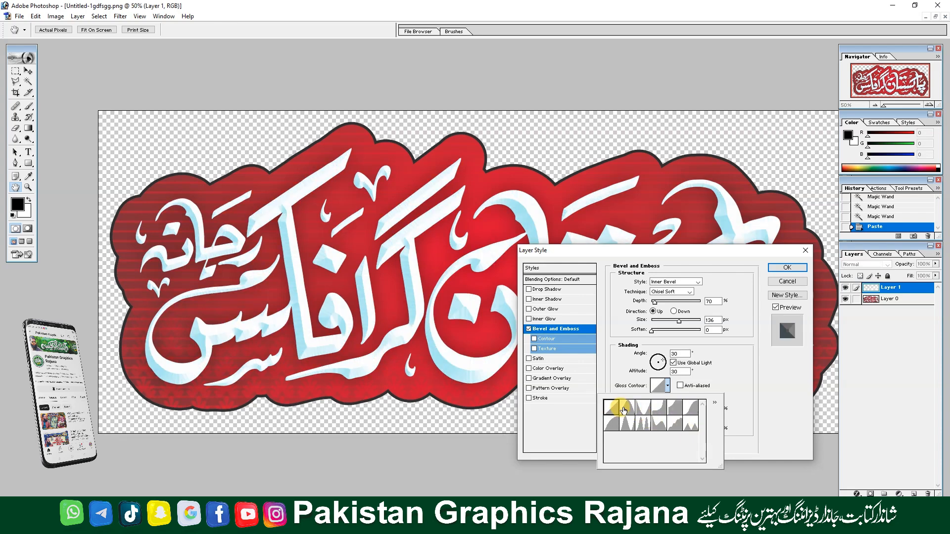
# Apply the Bevel and Emboss settings to the lettering layer.
pyautogui.click(780, 269)
pyautogui.click(780, 267)
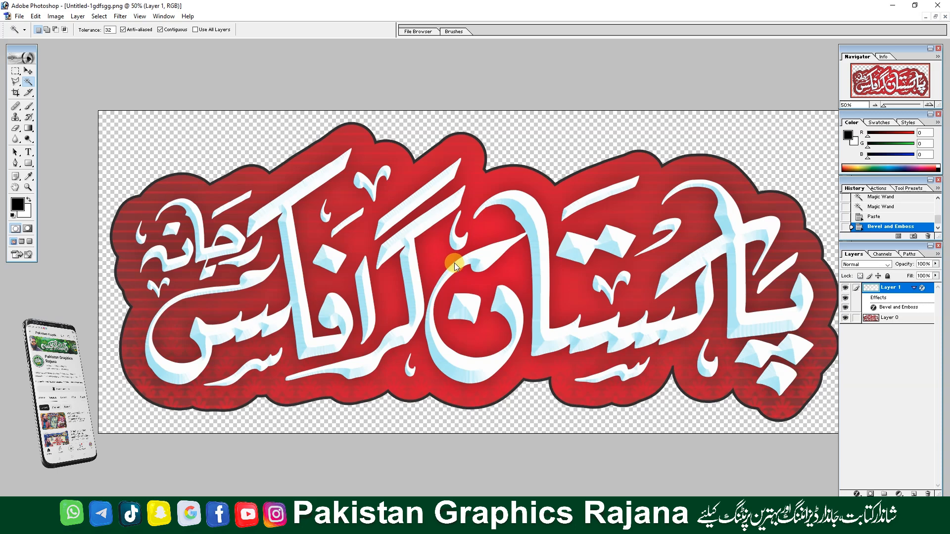
# Save a copy of the bevelled title to the Desktop as Untitled-1gdfsgg copy.png in PNG format without interlacing.
pyautogui.hotkey('ctrl', 'shift', 's')
pyautogui.click(170, 391)
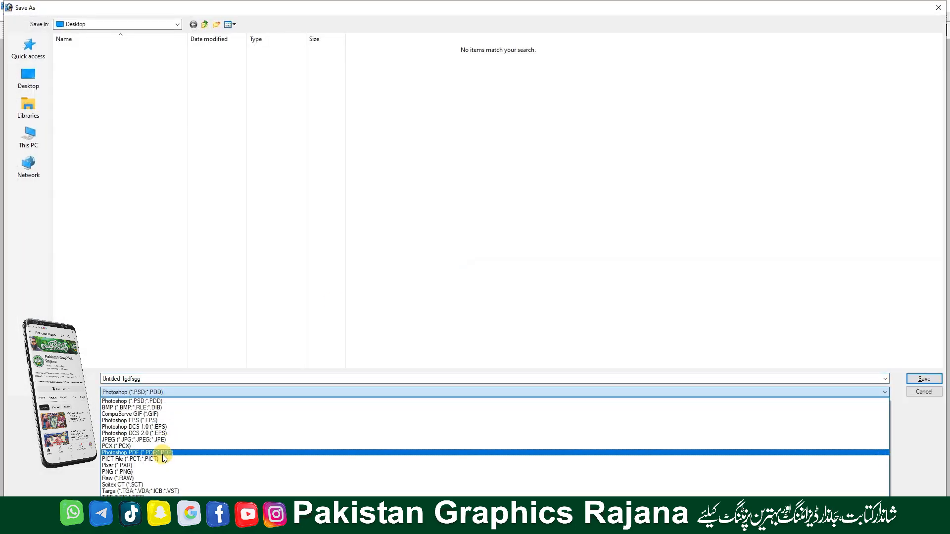
pyautogui.click(159, 473)
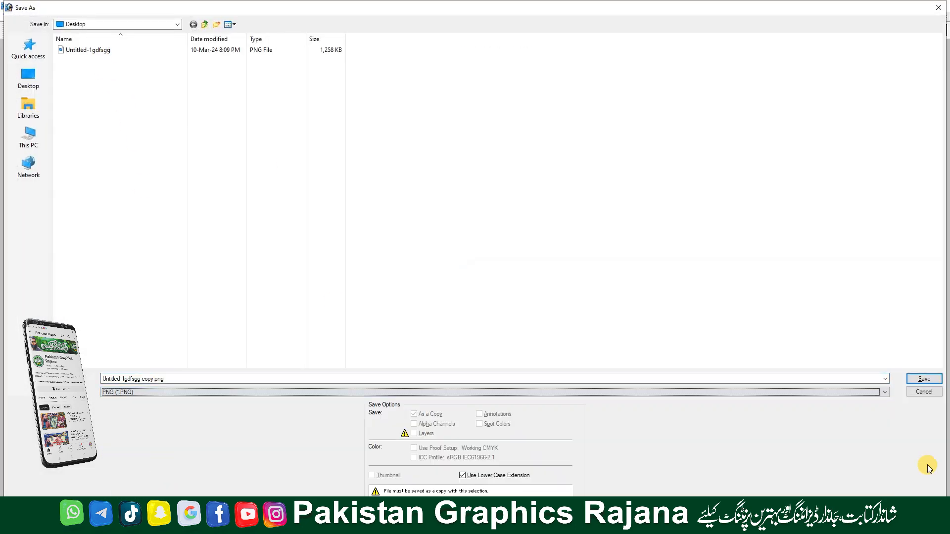
pyautogui.click(909, 378)
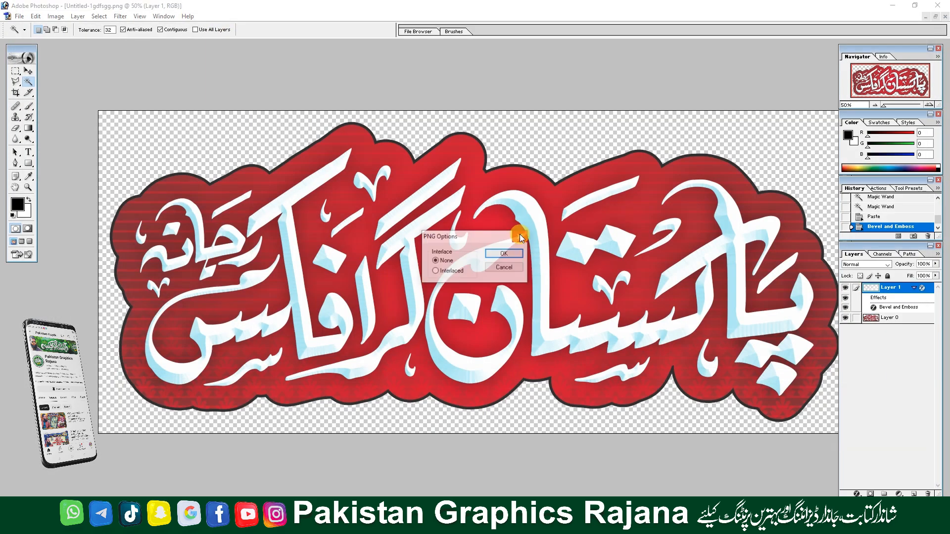
pyautogui.click(511, 252)
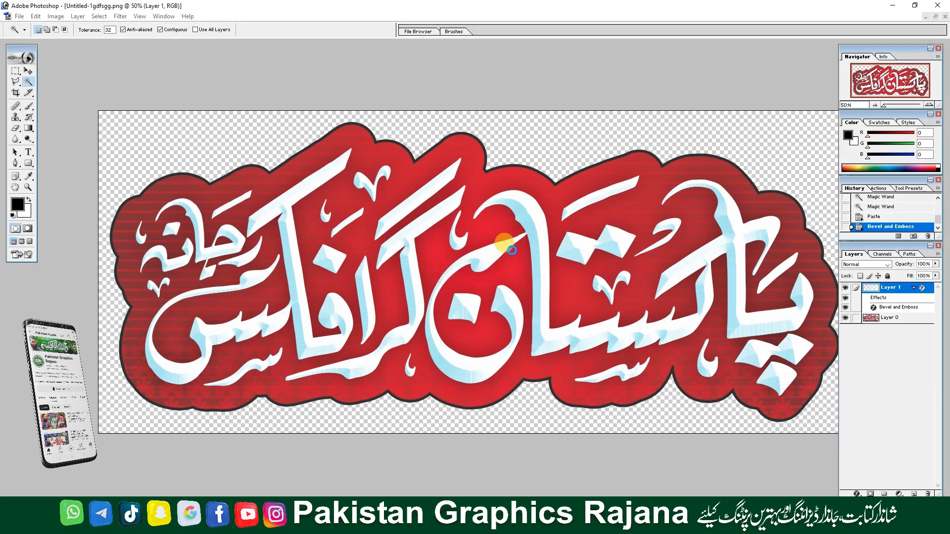
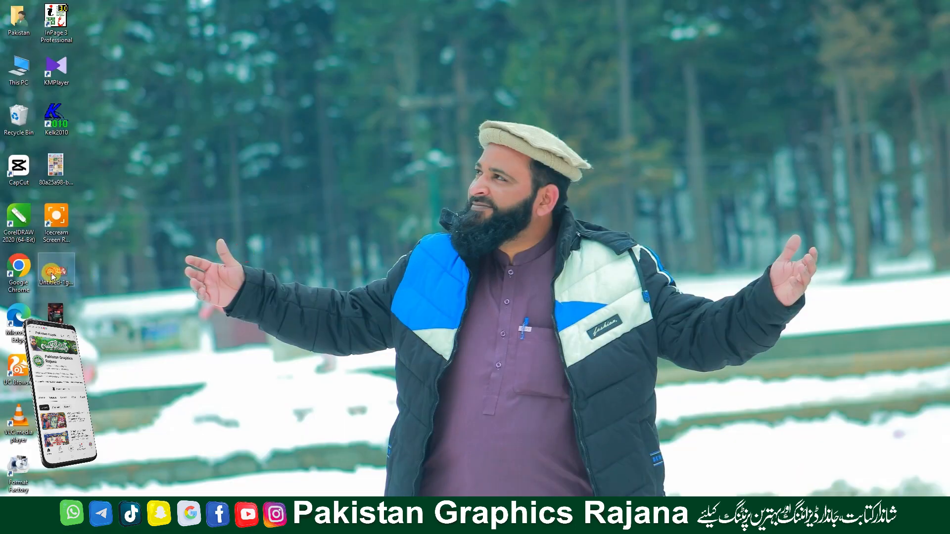
# View Untitled-1gdfsgg.png from the desktop in the image viewer, close it, and switch back to Adobe Photoshop.
pyautogui.doubleClick(51, 276)
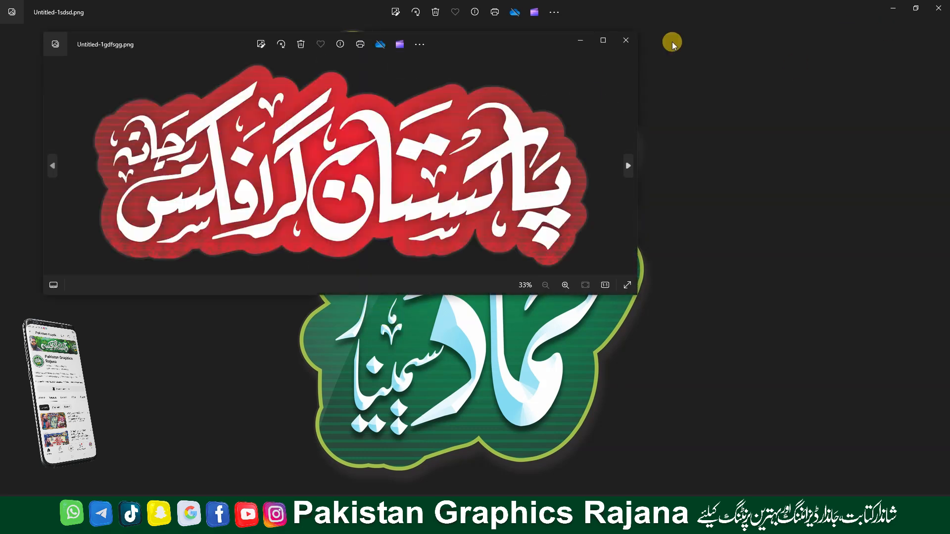
pyautogui.click(626, 40)
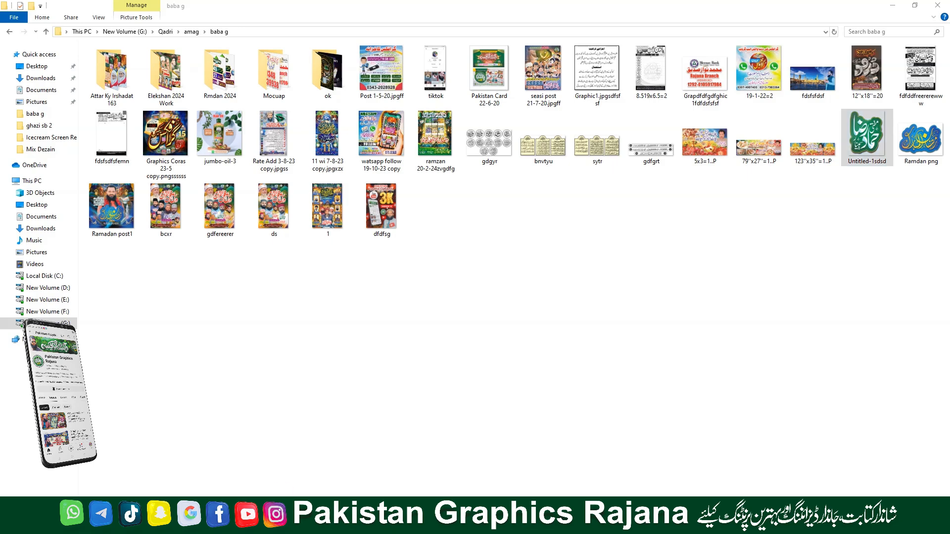
pyautogui.click(430, 519)
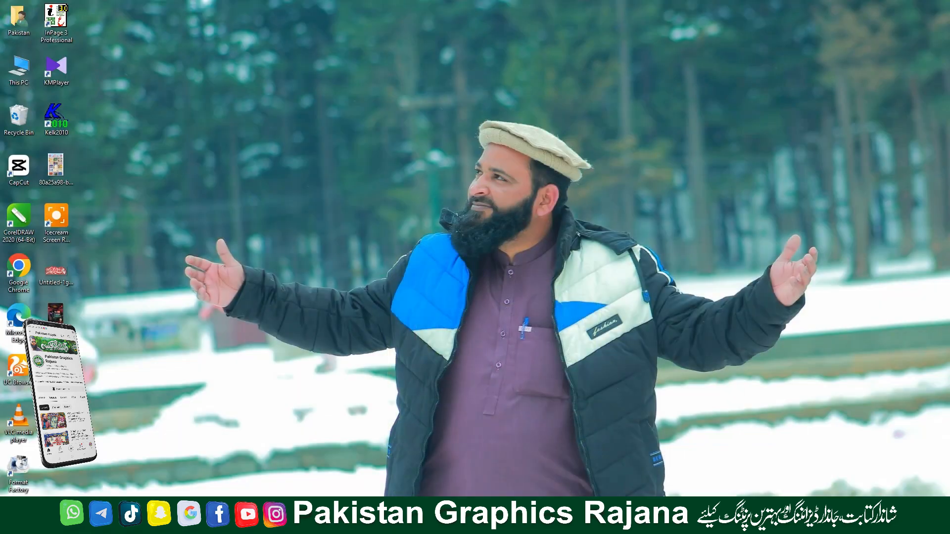
pyautogui.click(317, 522)
# Save a copy of the bevelled title to the Desktop as pak.png in PNG format without interlacing.
pyautogui.click(19, 16)
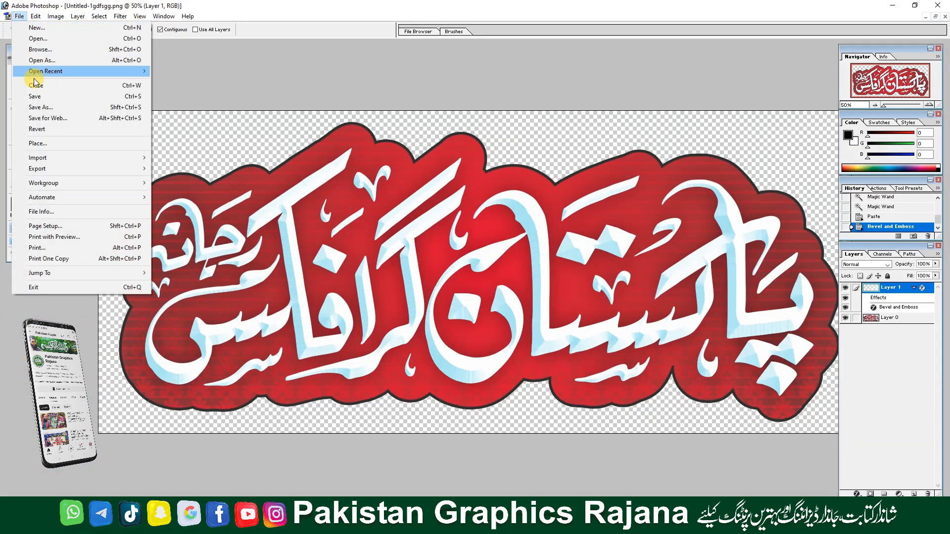
pyautogui.click(30, 105)
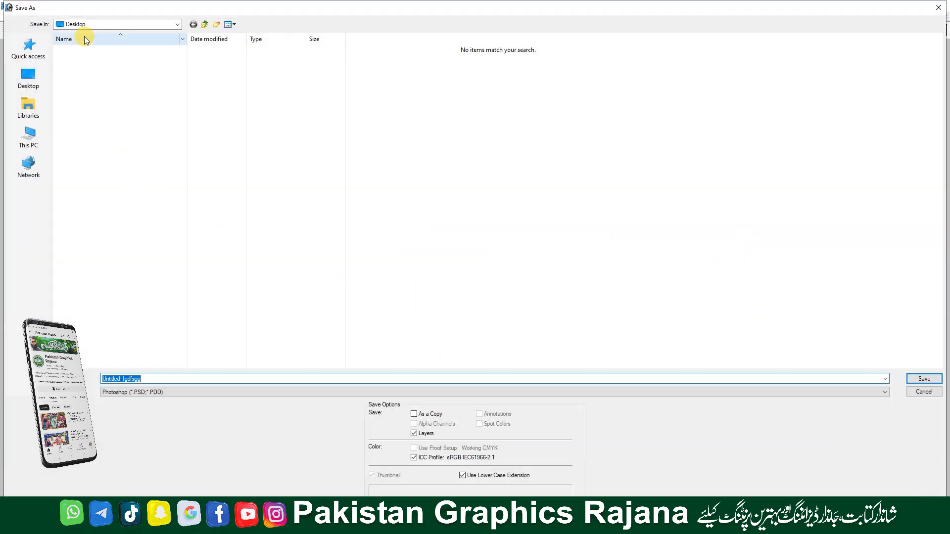
pyautogui.click(117, 393)
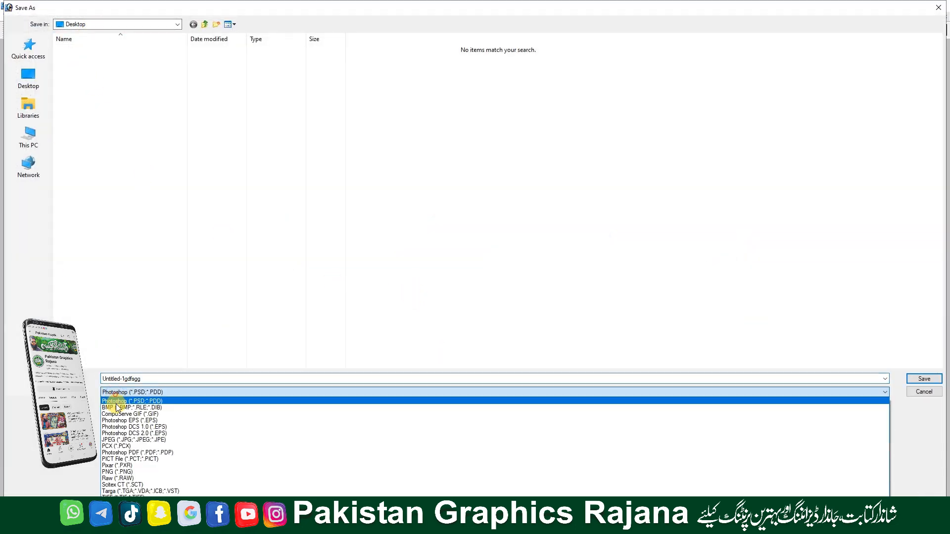
pyautogui.click(121, 469)
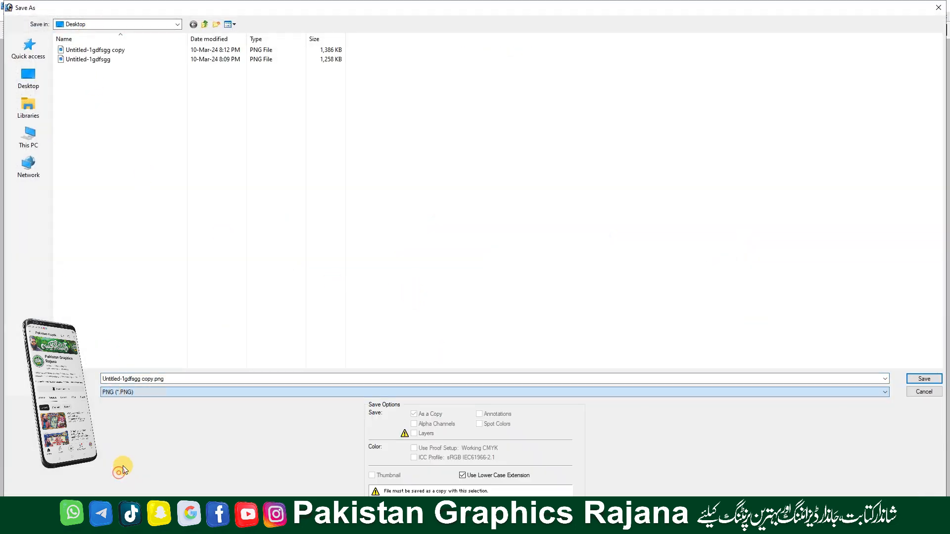
pyautogui.click(170, 379)
pyautogui.write('ddfgfhfgh')
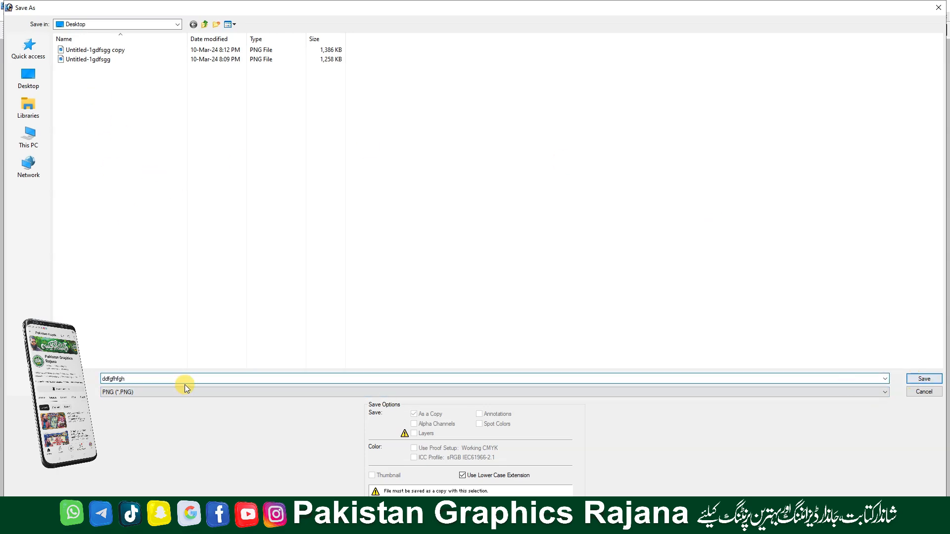
pyautogui.click(136, 377)
pyautogui.click(919, 380)
pyautogui.click(497, 247)
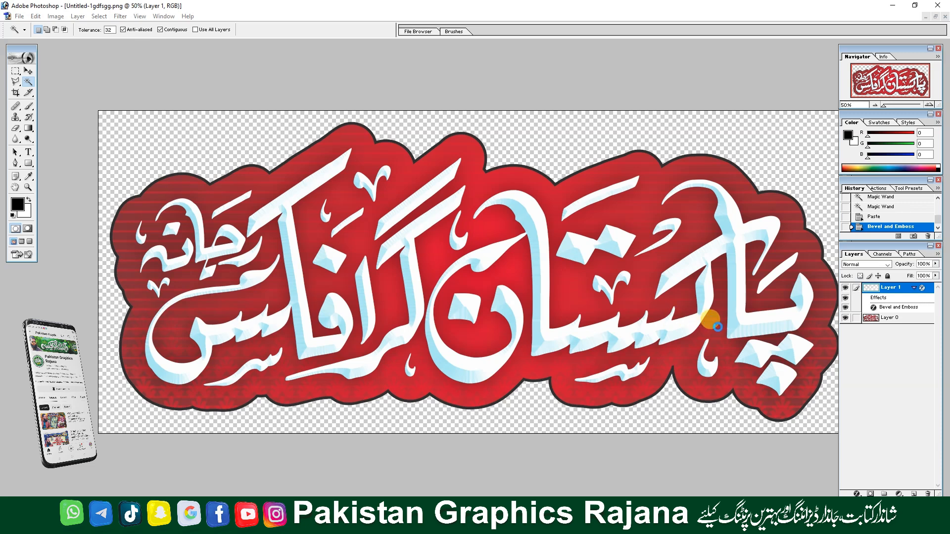
# Toggle Layer 1 off and on to compare the lettering without and with its bevel, and select Layer 0.
pyautogui.click(846, 289)
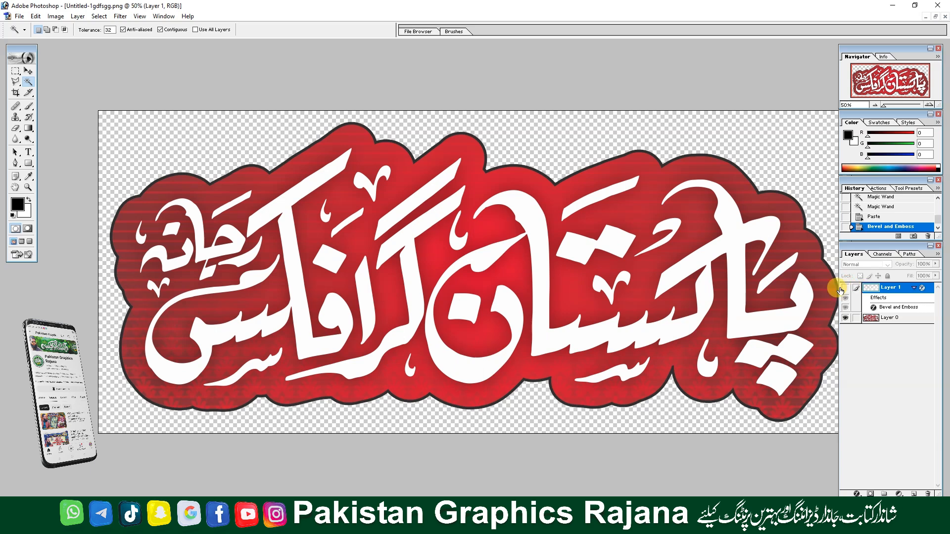
pyautogui.click(841, 289)
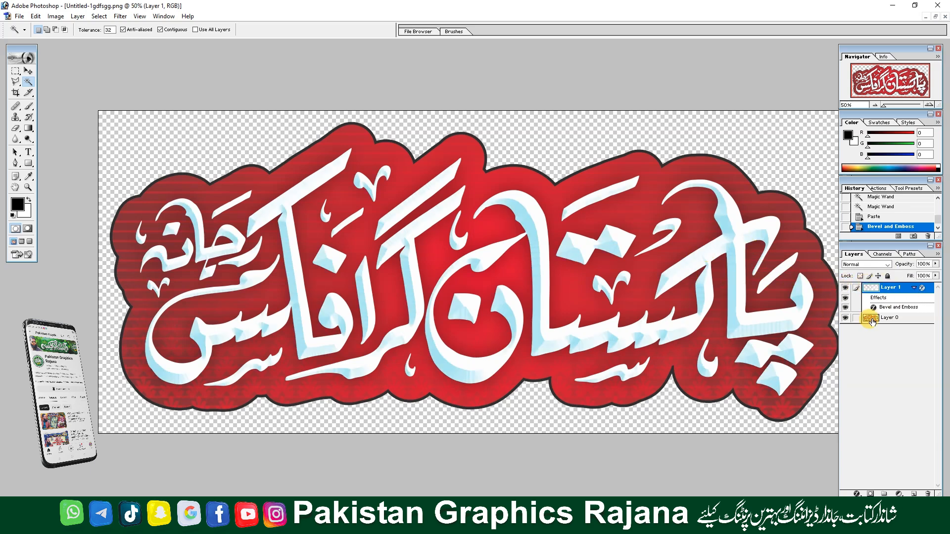
pyautogui.click(898, 323)
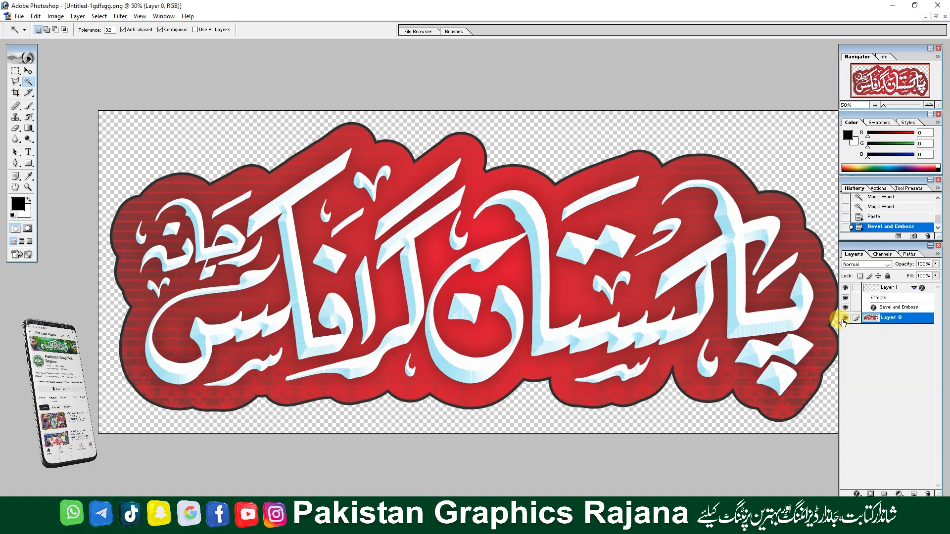
# Save the title again as a non-interlaced PNG on the Desktop, replacing the existing Untitled-1gdfsgg copy.png.
pyautogui.click(19, 16)
pyautogui.click(44, 97)
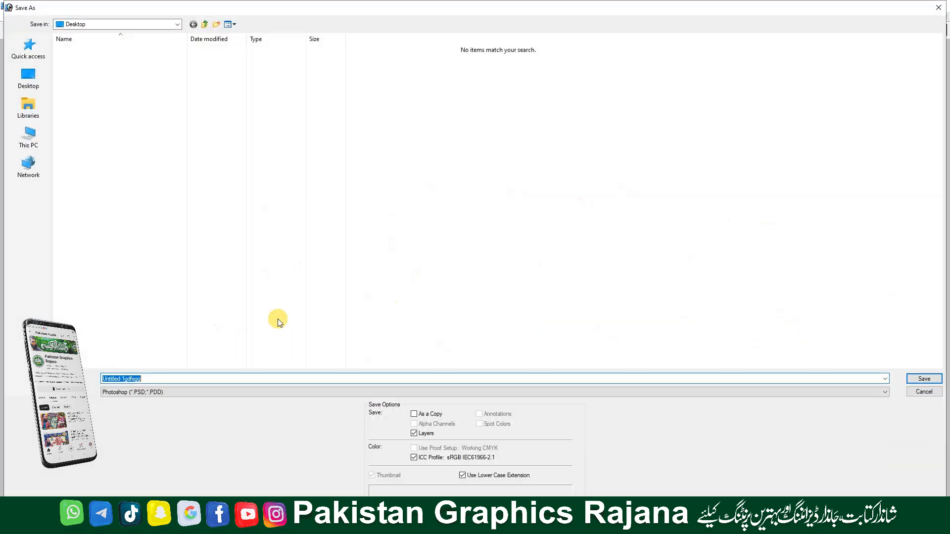
pyautogui.click(109, 391)
pyautogui.click(117, 471)
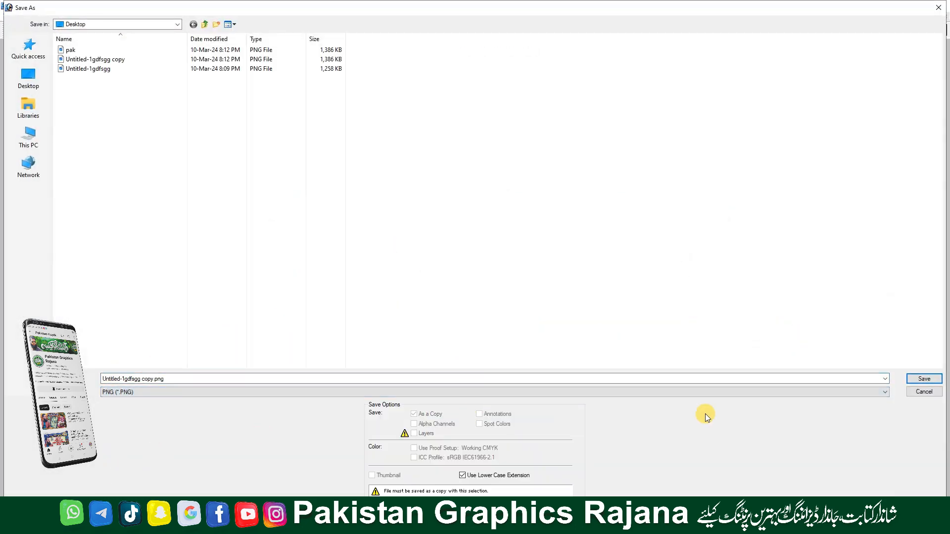
pyautogui.click(923, 379)
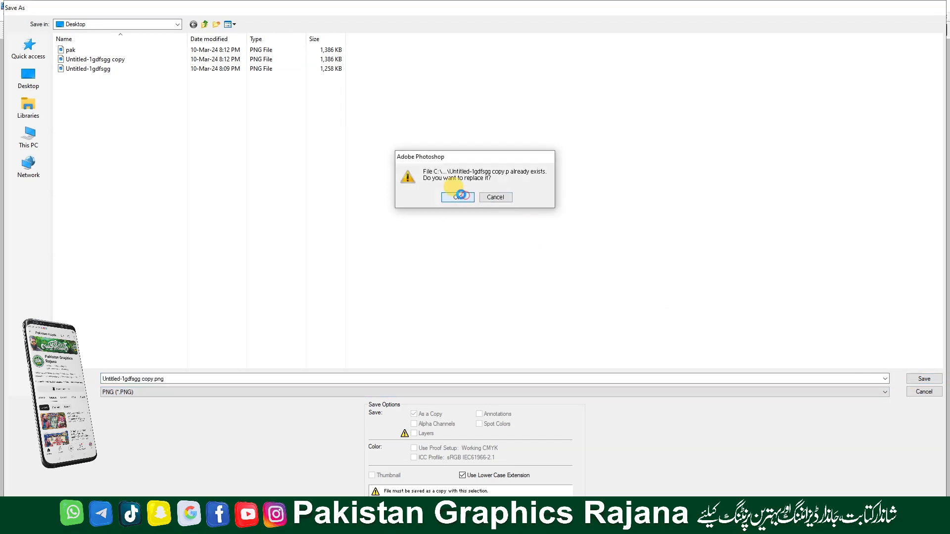
pyautogui.click(400, 196)
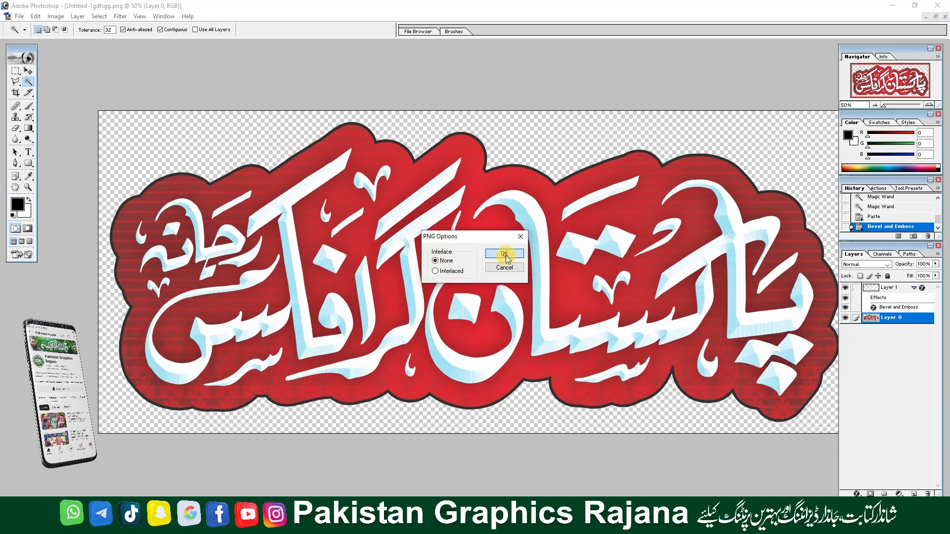
pyautogui.click(509, 250)
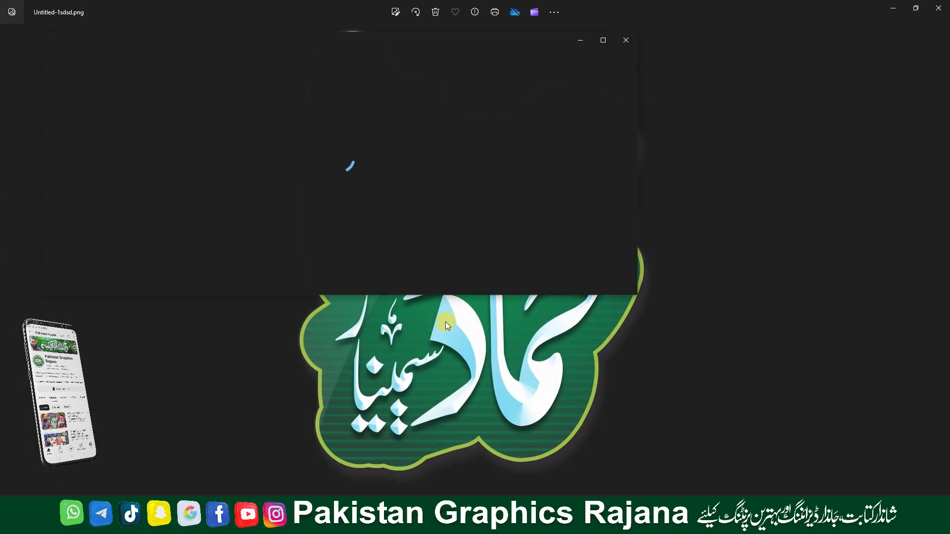
# Maximize pak.png in the Photos viewer and inspect the lettering's bevelled edges up close and at full view.
pyautogui.click(602, 40)
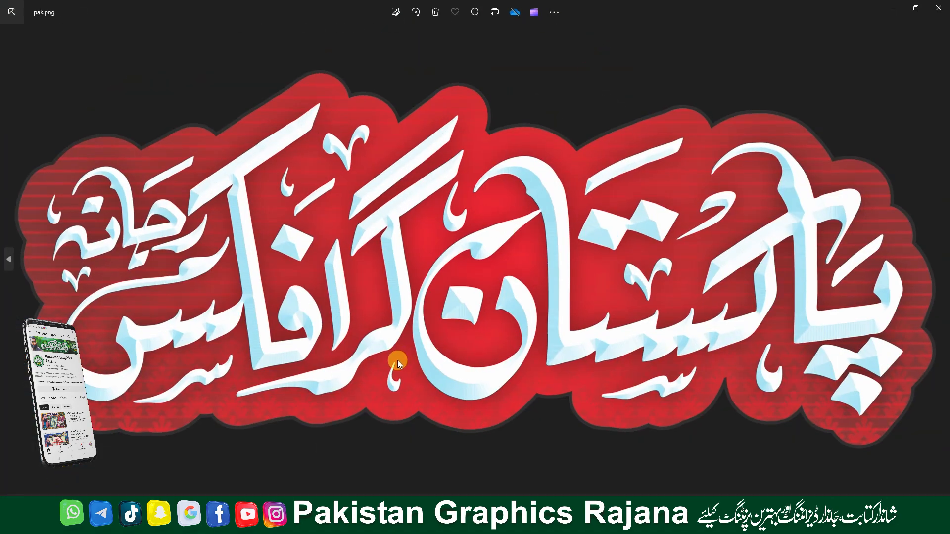
pyautogui.scroll(5, 798, 412)
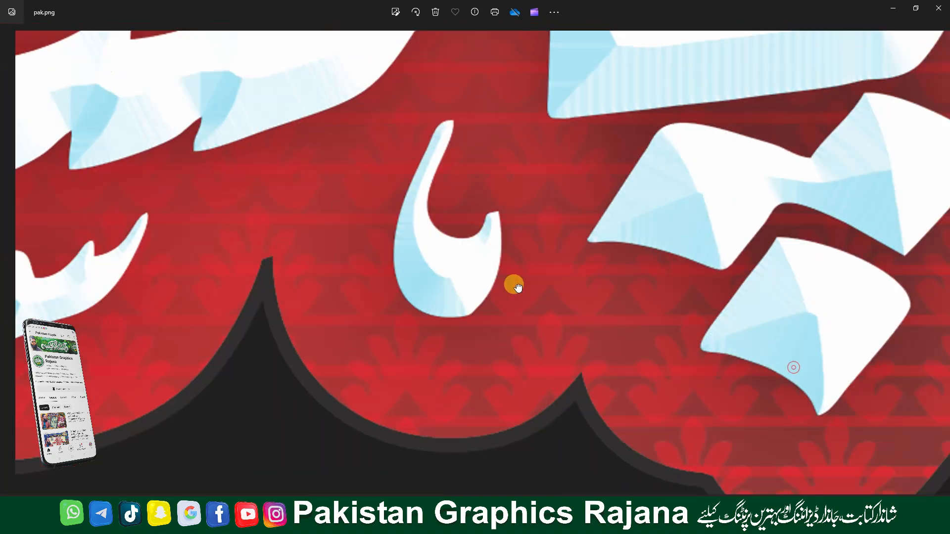
pyautogui.scroll(-4, 470, 286)
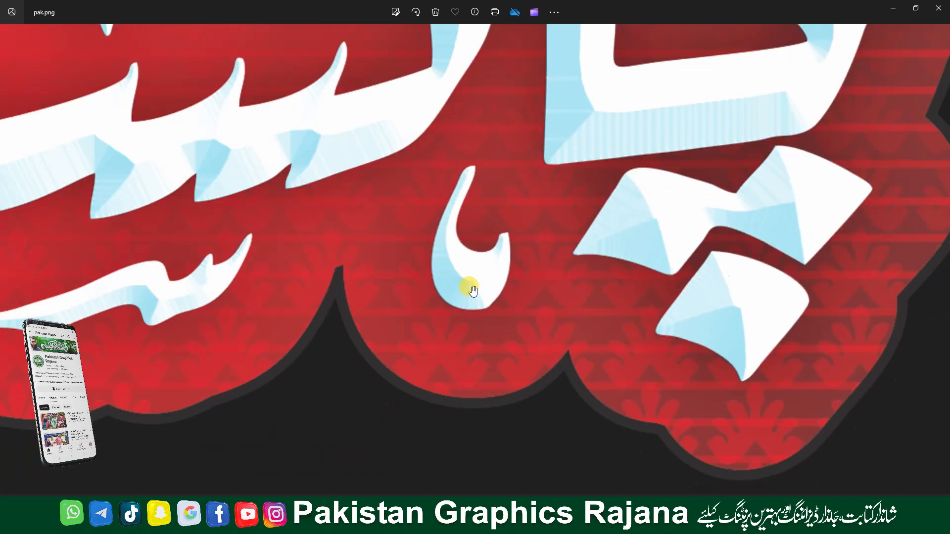
pyautogui.scroll(5, 673, 225)
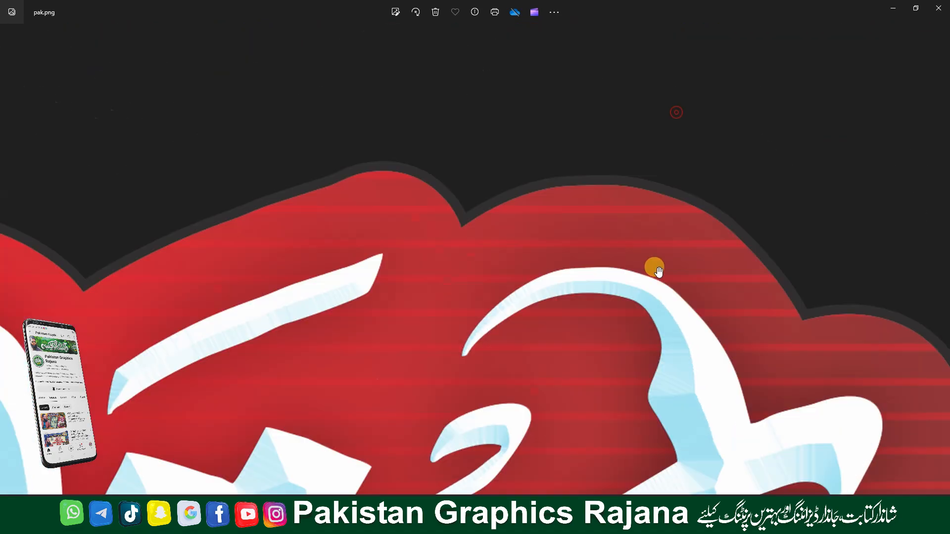
pyautogui.scroll(-4, 659, 299)
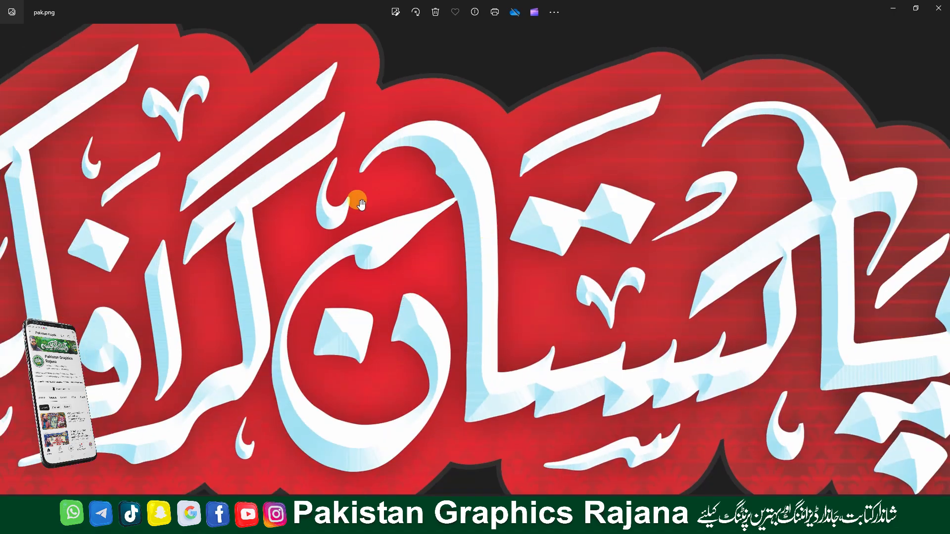
pyautogui.scroll(-5, 361, 204)
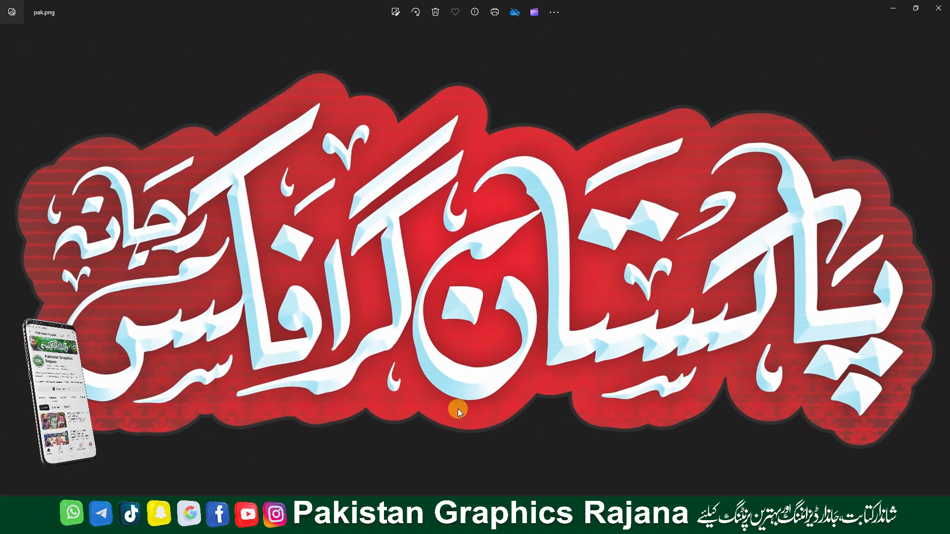
# Compare pak.png with the green title image Untitled-1sdsd.png in Photos.
pyautogui.click(393, 472)
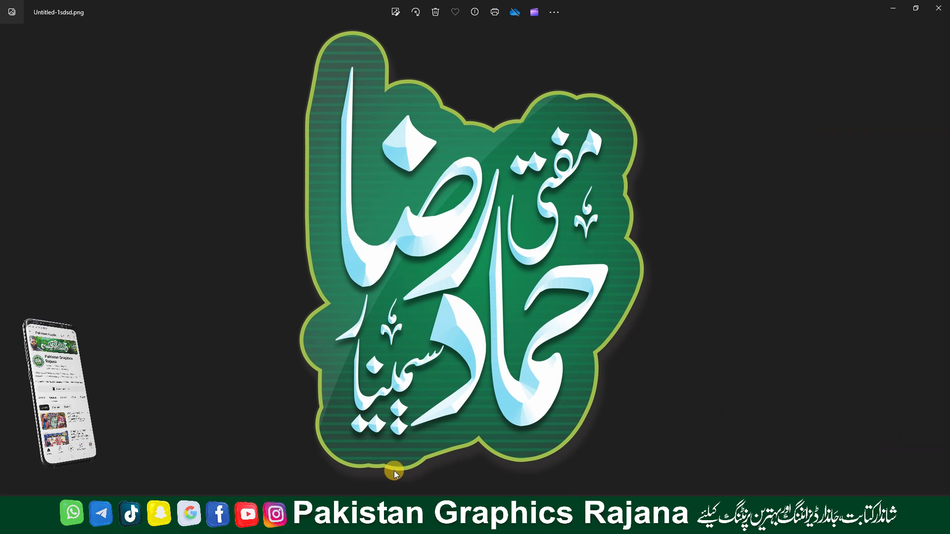
pyautogui.click(494, 465)
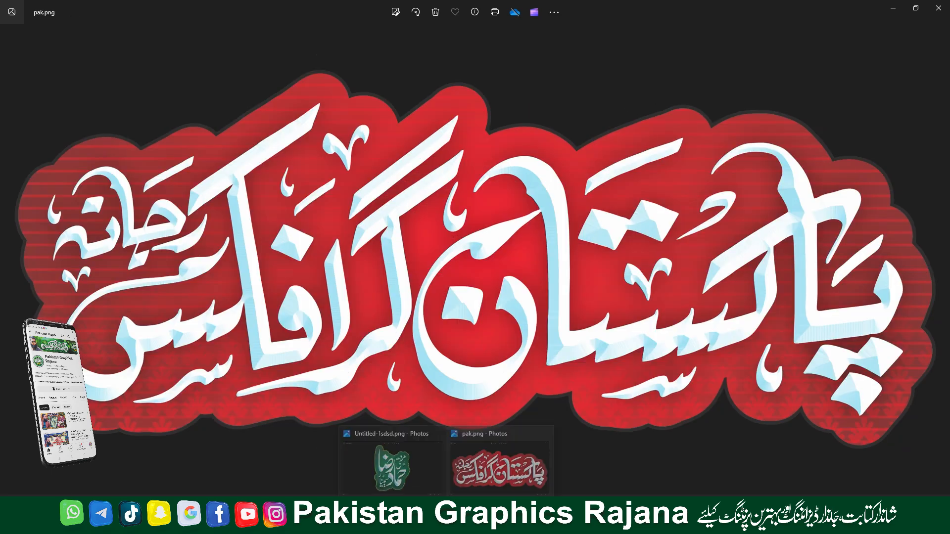
pyautogui.click(388, 464)
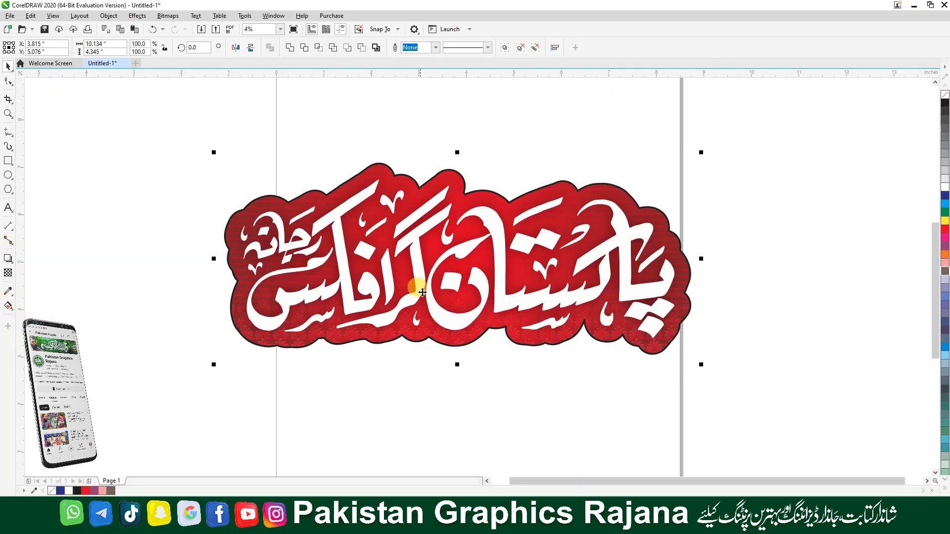
# In CorelDRAW, move the white lettering with its shadow horizontally off the red banner to the empty area on its right.
pyautogui.click(410, 409)
pyautogui.click(354, 302)
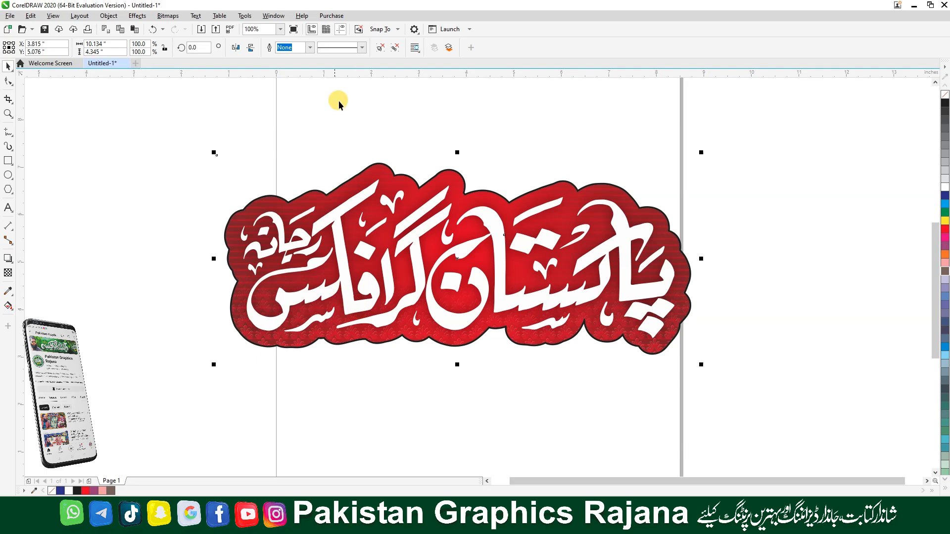
pyautogui.click(299, 106)
pyautogui.click(318, 219)
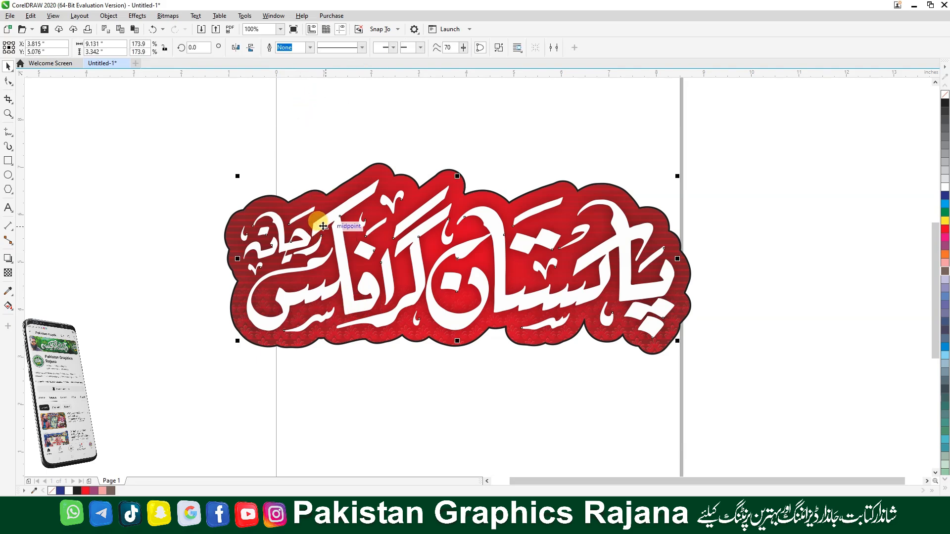
pyautogui.moveTo(328, 218); pyautogui.dragTo(665, 227)
pyautogui.hotkey('ctrl', 'z')
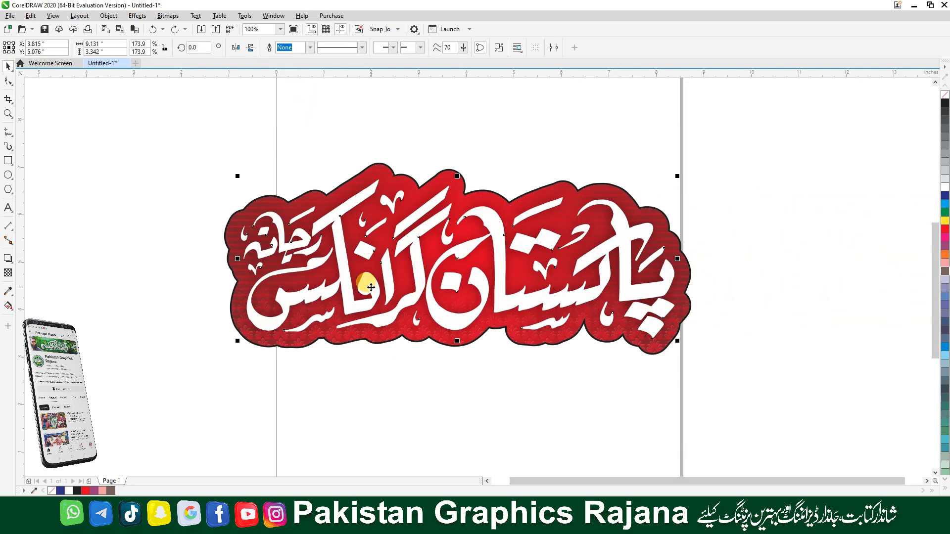
pyautogui.moveTo(324, 265); pyautogui.dragTo(771, 265)
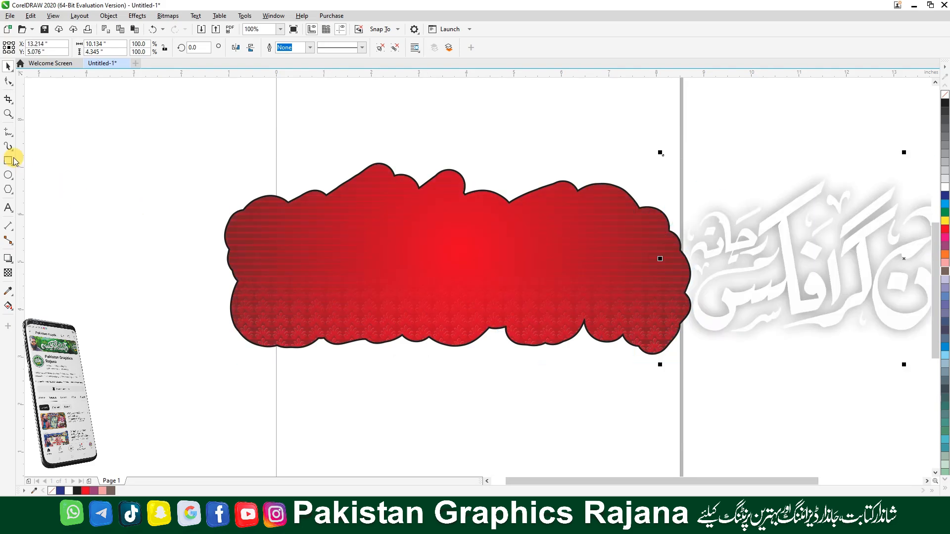
# Draw a rectangle about 2.77 × 4.87 inches in the empty area left of the banner and convert it to curves.
pyautogui.moveTo(57, 140)
pyautogui.mouseDown()
pyautogui.moveTo(148, 325)
pyautogui.moveTo(189, 371)
pyautogui.mouseUp()
pyautogui.rightClick(171, 296)
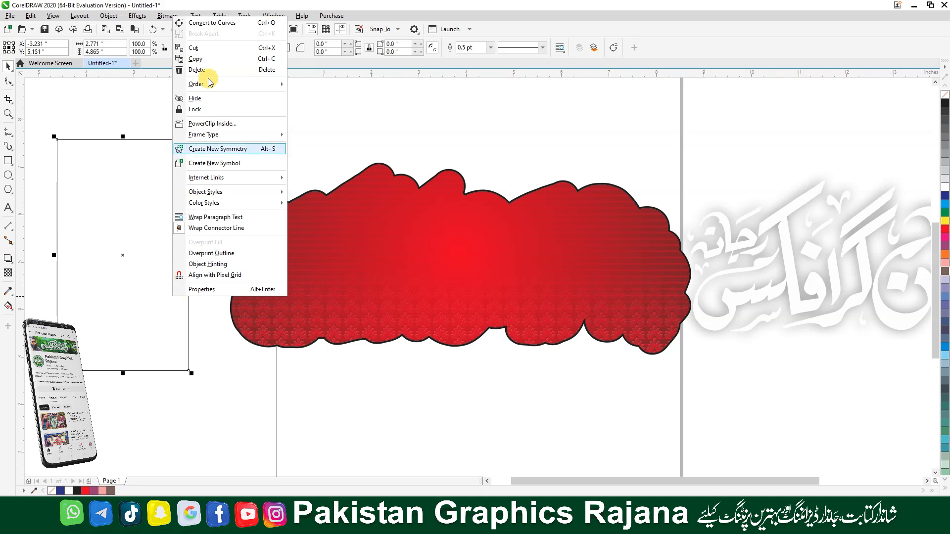
pyautogui.click(207, 25)
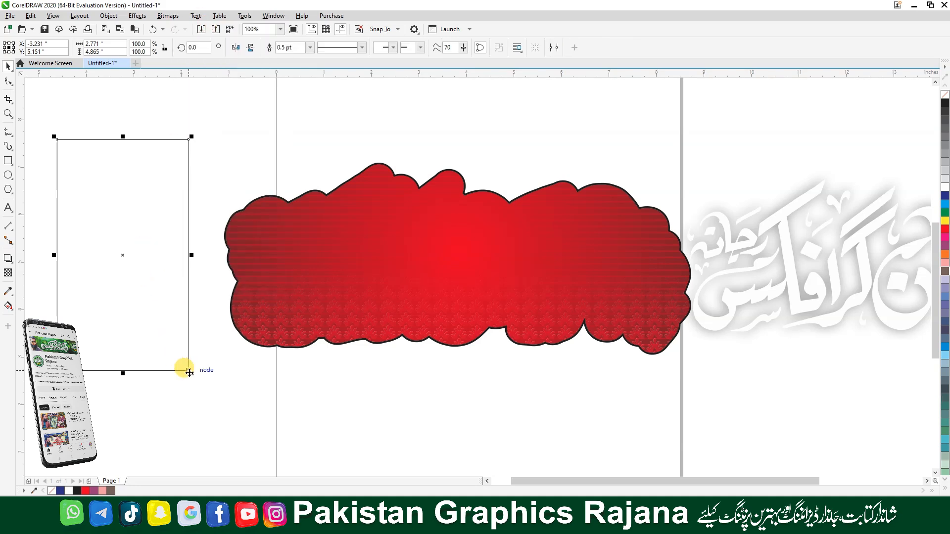
# Delete the rectangle's lower-right node, convert the diagonal edge to a curve and bend it inward toward the upper-left corner.
pyautogui.press('F10')
pyautogui.doubleClick(188, 371)
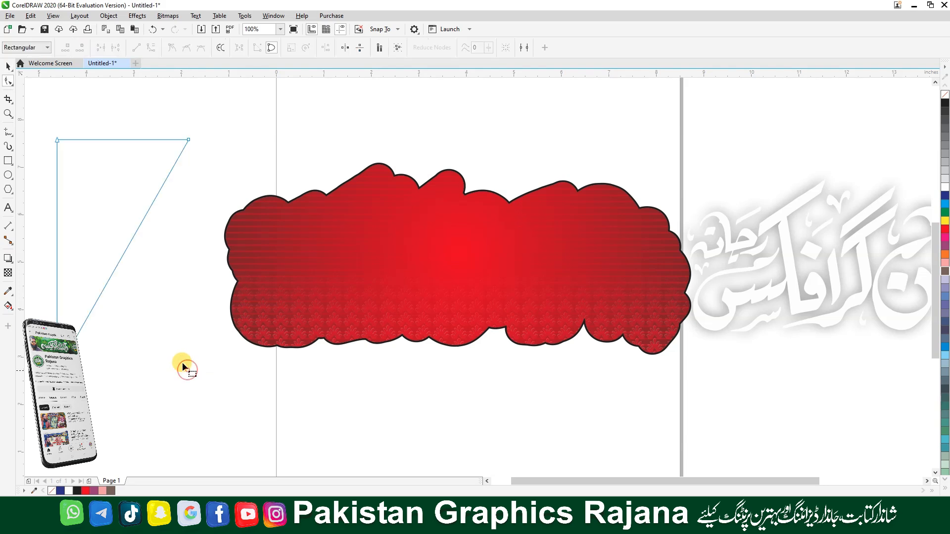
pyautogui.click(123, 252)
pyautogui.rightClick(123, 252)
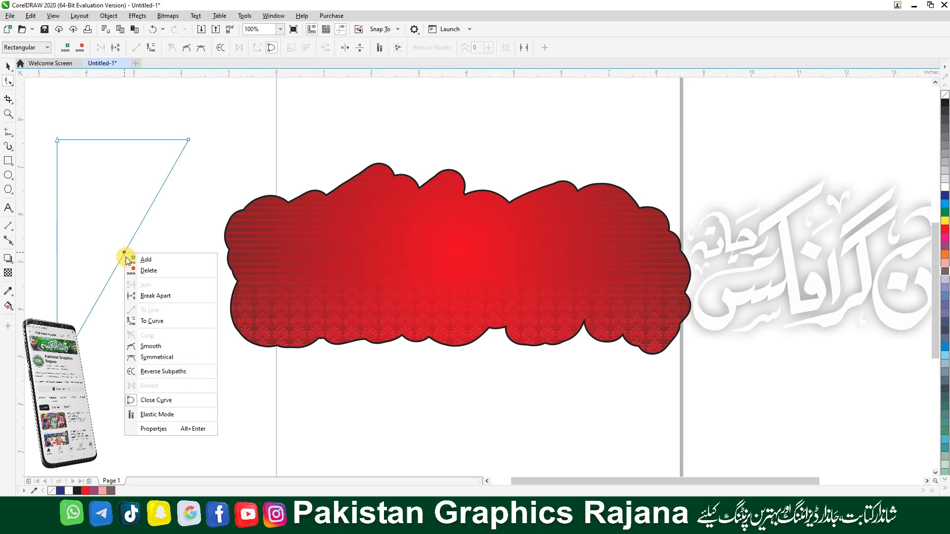
pyautogui.click(150, 321)
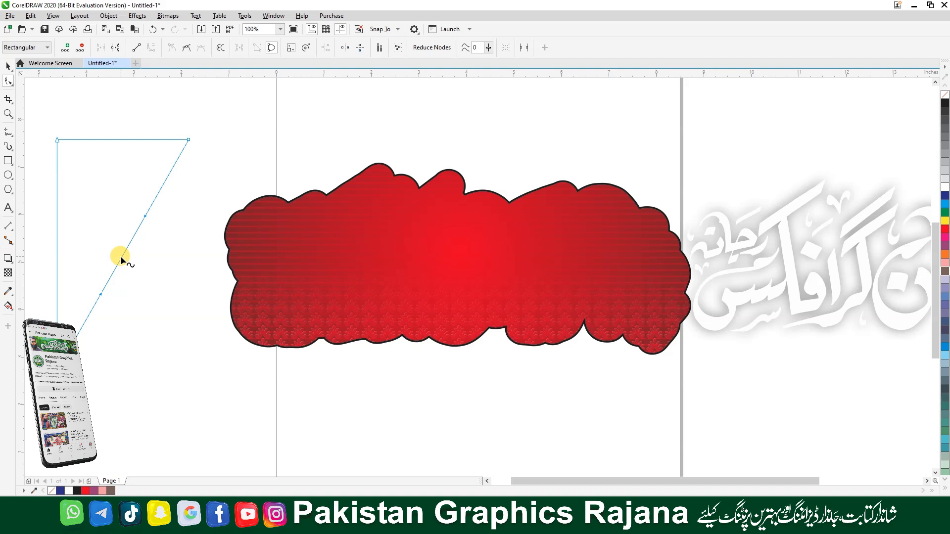
pyautogui.moveTo(121, 256); pyautogui.dragTo(87, 217)
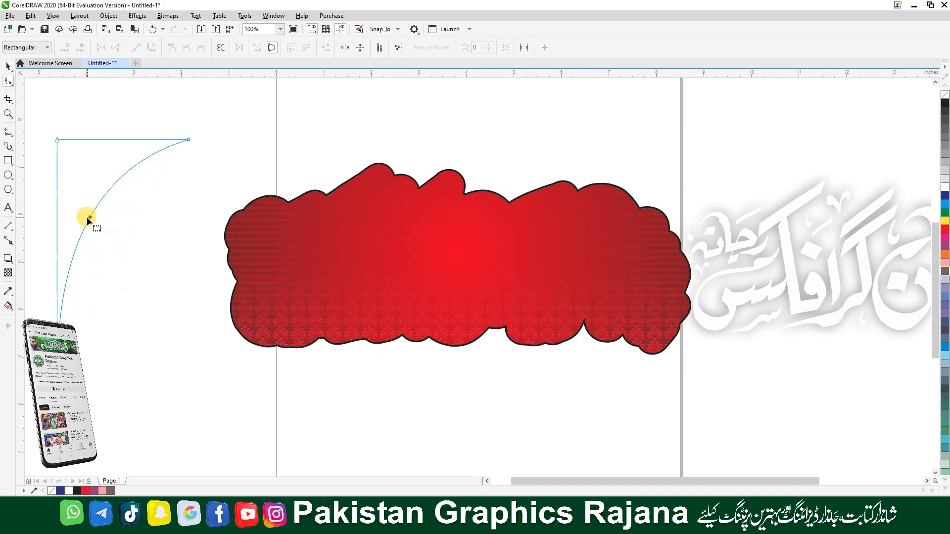
# Remove the outline from the curved corner shape.
pyautogui.press('space')
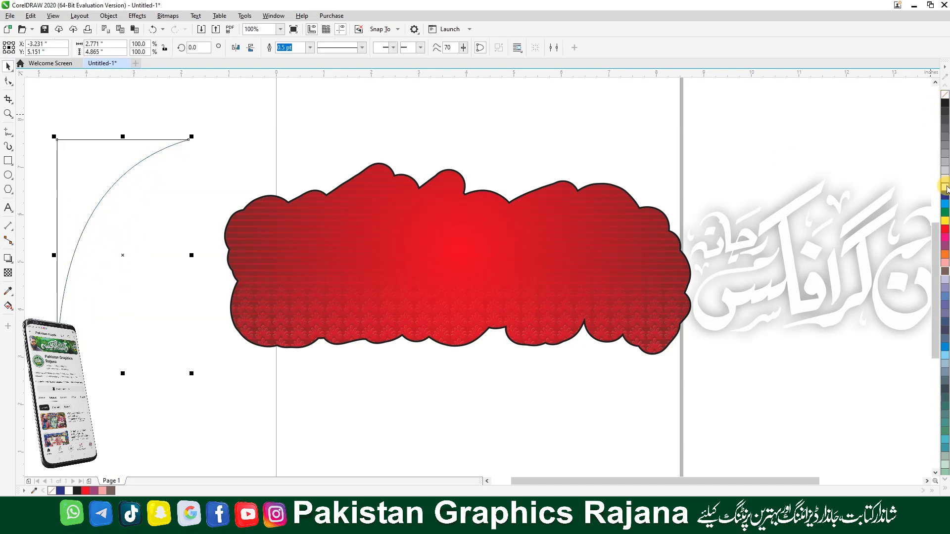
pyautogui.rightClick(945, 95)
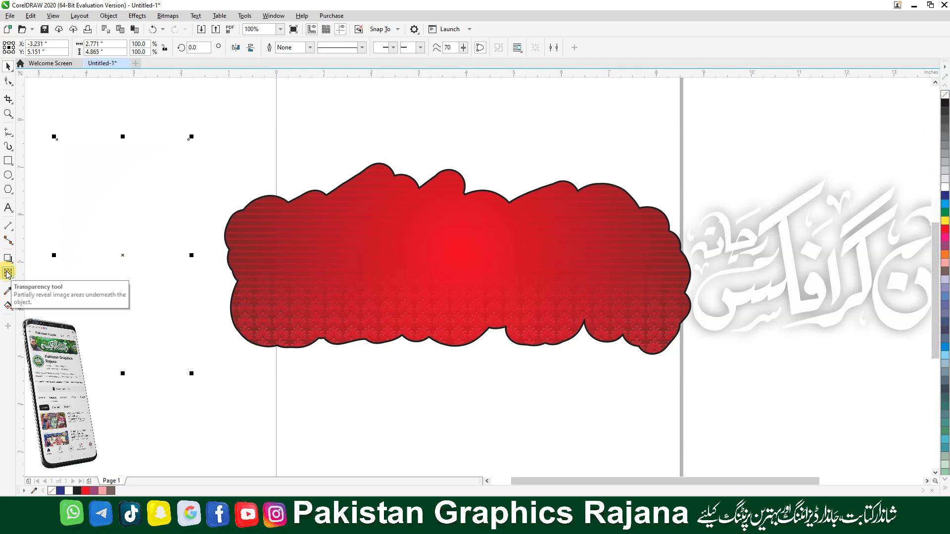
# Apply a uniform transparency of 85 to the curved corner shape.
pyautogui.click(7, 272)
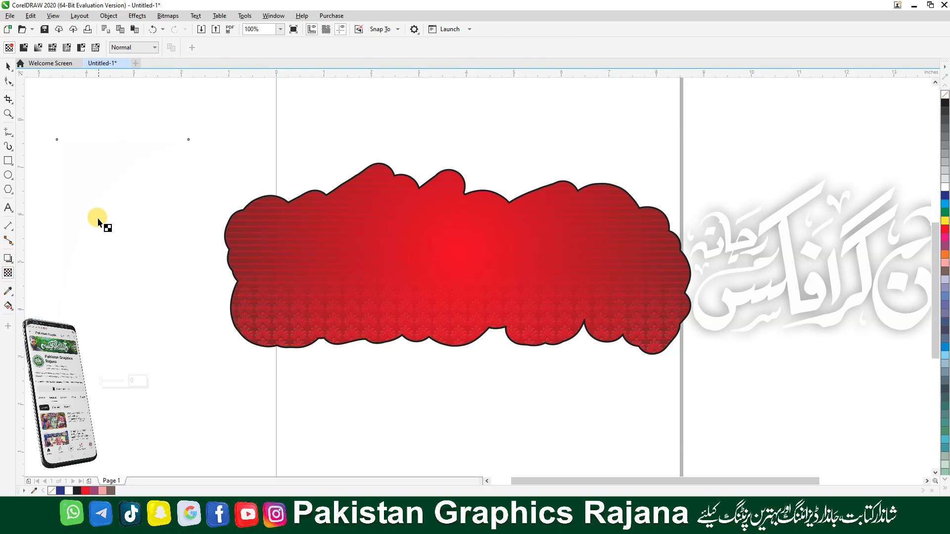
pyautogui.click(24, 48)
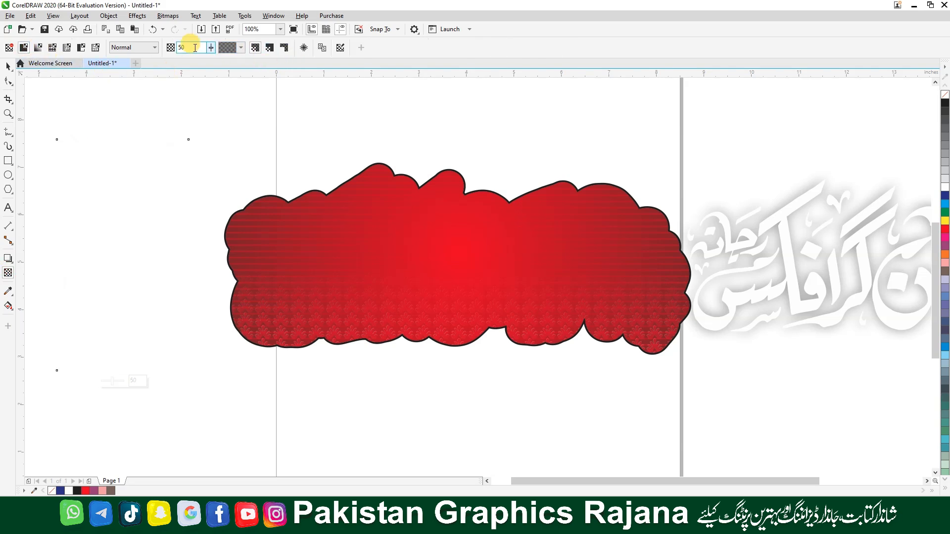
pyautogui.click(188, 45)
pyautogui.write('8')
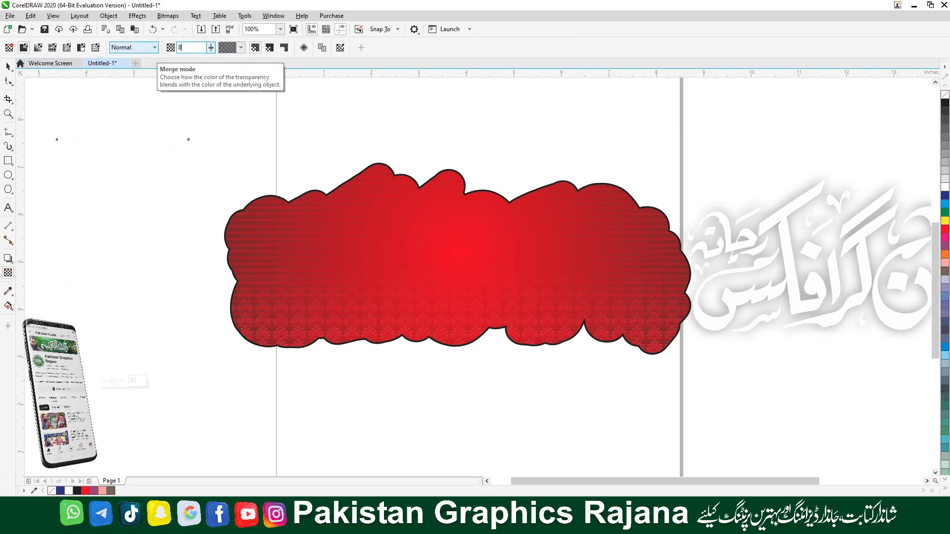
pyautogui.write('5')
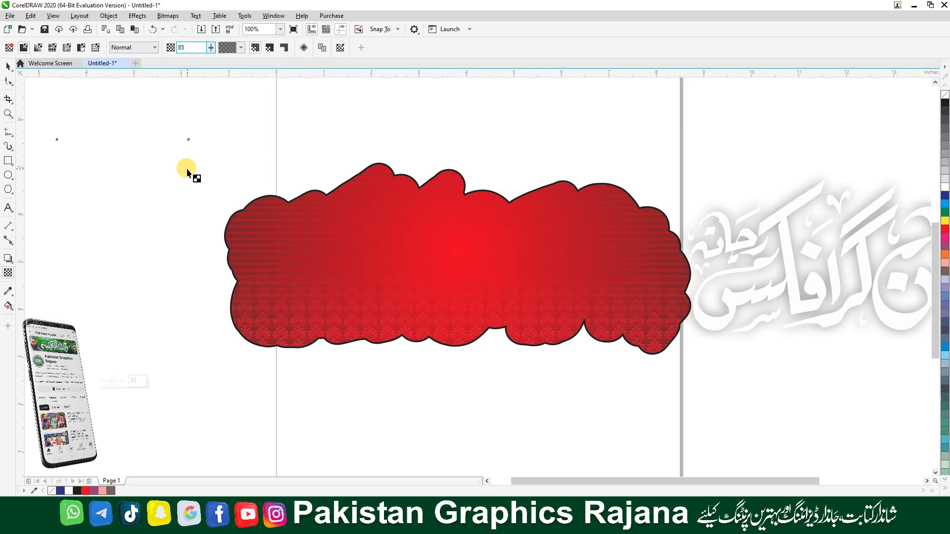
# Move the transparent curved shape over the banner's left half and enlarge it to about 5.13 × 9.0 inches.
pyautogui.click(9, 67)
pyautogui.moveTo(92, 218); pyautogui.dragTo(332, 281)
pyautogui.click(76, 213)
pyautogui.moveTo(126, 253); pyautogui.dragTo(343, 298)
pyautogui.moveTo(409, 182); pyautogui.dragTo(467, 84)
pyautogui.moveTo(307, 121); pyautogui.dragTo(320, 186)
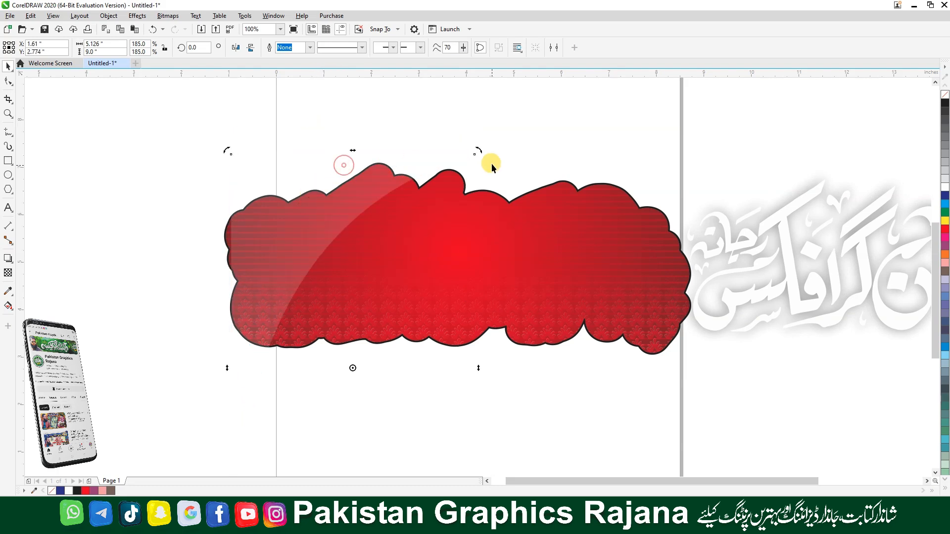
# Rotate the highlight shape to about 343° and reposition it over the banner's upper-left part.
pyautogui.moveTo(480, 151); pyautogui.dragTo(533, 315)
pyautogui.moveTo(408, 140); pyautogui.dragTo(345, 104)
pyautogui.moveTo(536, 418); pyautogui.dragTo(574, 282)
pyautogui.moveTo(337, 146); pyautogui.dragTo(328, 187)
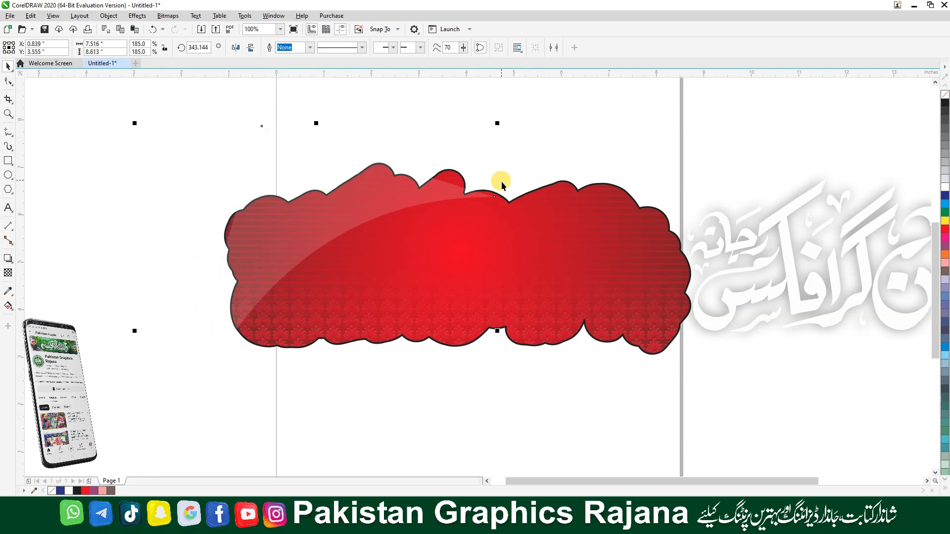
# Enlarge the highlight to about 13.74 × 15.74 inches and position its curved edge across the banner from lower left to upper right.
pyautogui.moveTo(496, 123); pyautogui.dragTo(549, 80)
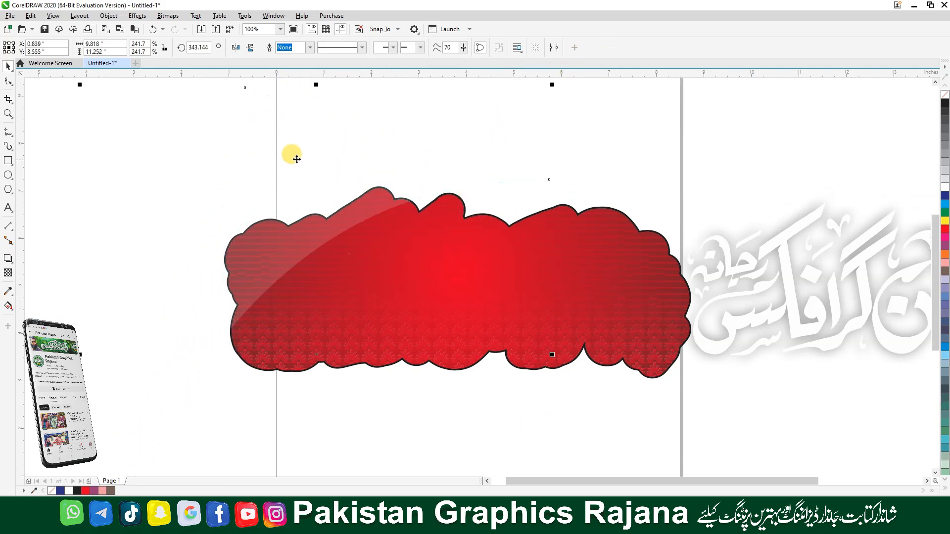
pyautogui.moveTo(295, 155); pyautogui.dragTo(283, 254)
pyautogui.moveTo(536, 182); pyautogui.dragTo(630, 78)
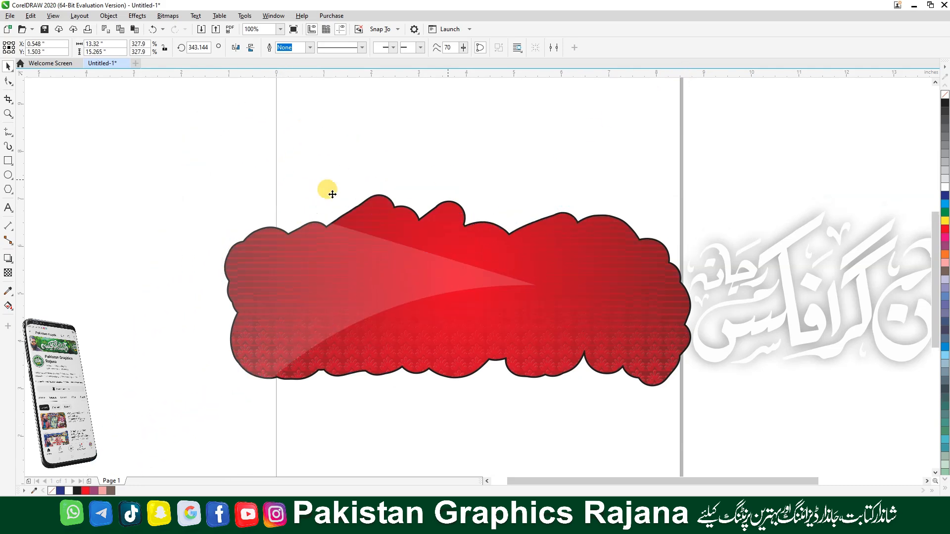
pyautogui.moveTo(282, 180); pyautogui.dragTo(358, 155)
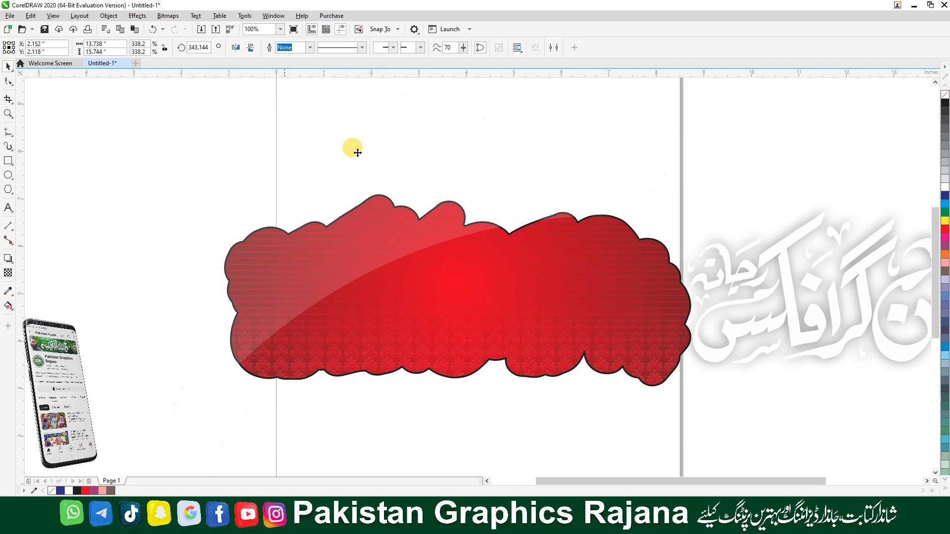
# PowerClip the highlight inside the red banner and centre the white lettering over it.
pyautogui.click(109, 15)
pyautogui.moveTo(117, 53)
pyautogui.click(277, 53)
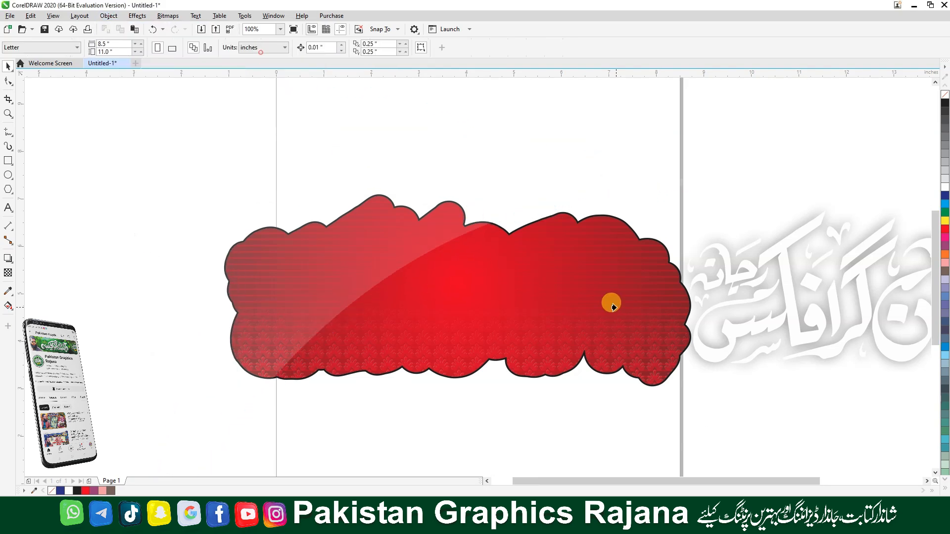
pyautogui.click(613, 306)
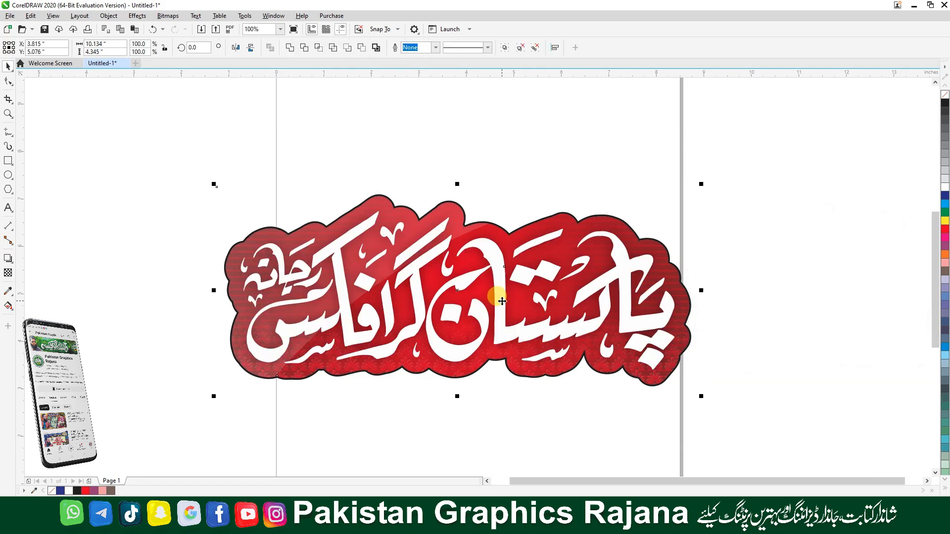
pyautogui.click(743, 175)
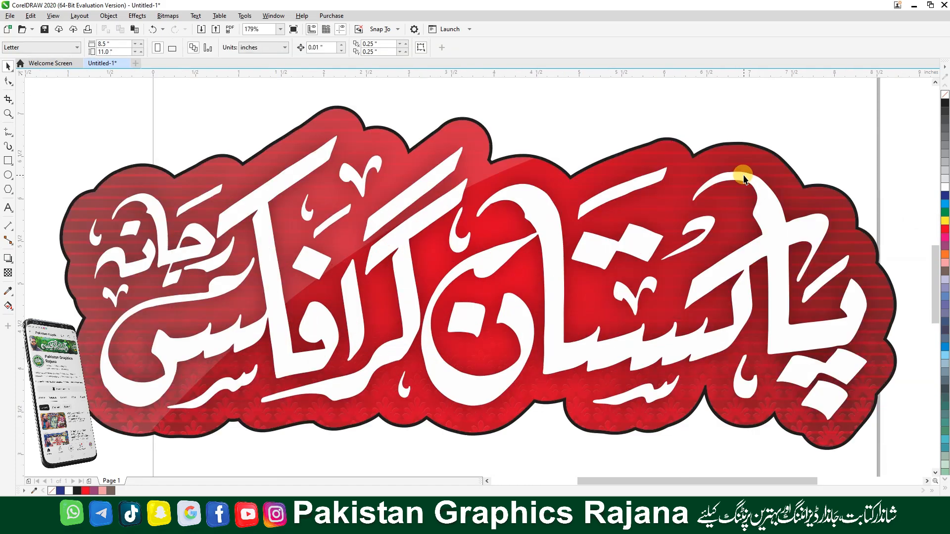
# Undo the lettering's centring and the highlight's PowerClip.
pyautogui.press('F4')
pyautogui.click(254, 297)
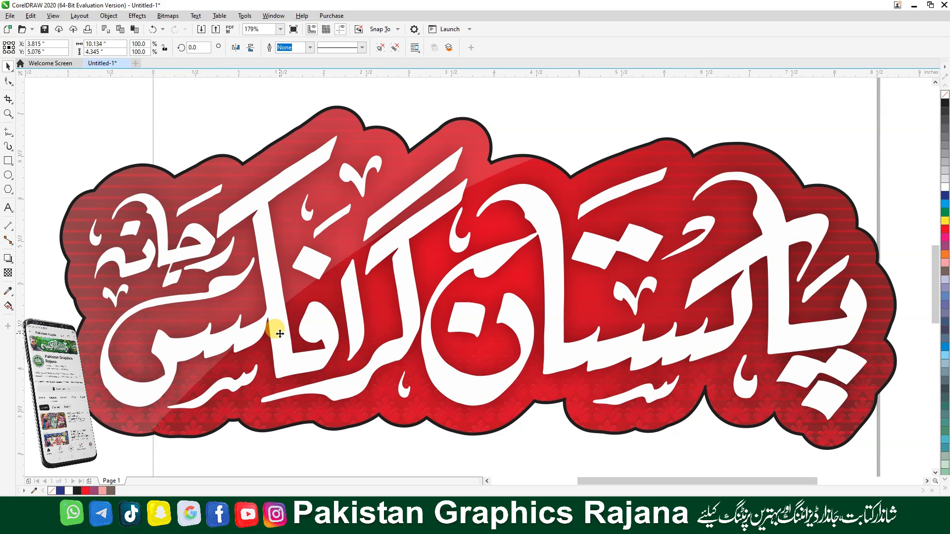
pyautogui.hotkey('ctrl', 'z')
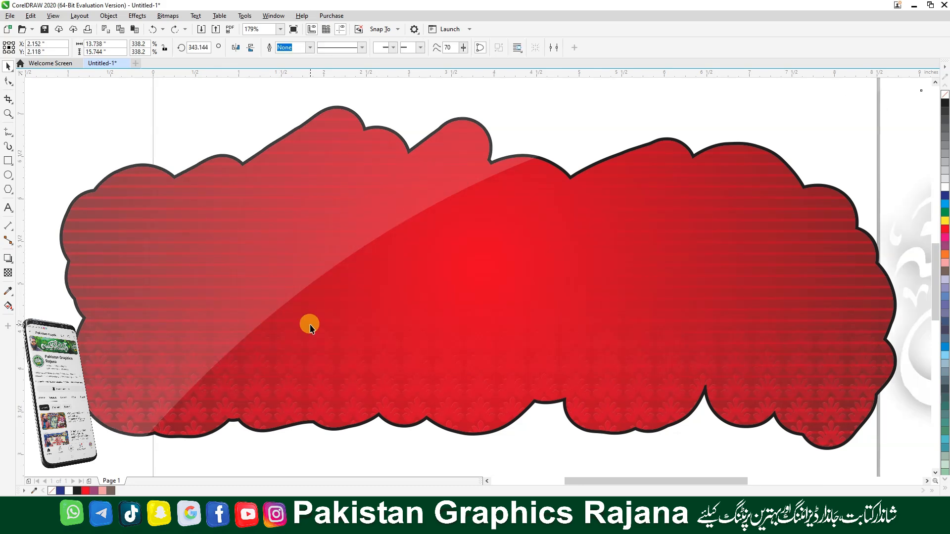
# Set the highlight shape's transparency to 90.
pyautogui.scroll(-3, 306, 322)
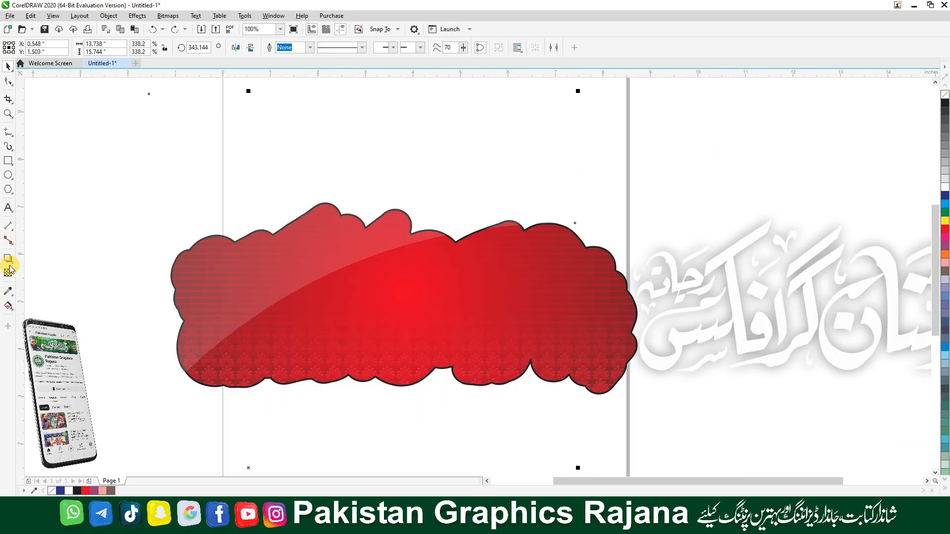
pyautogui.click(8, 273)
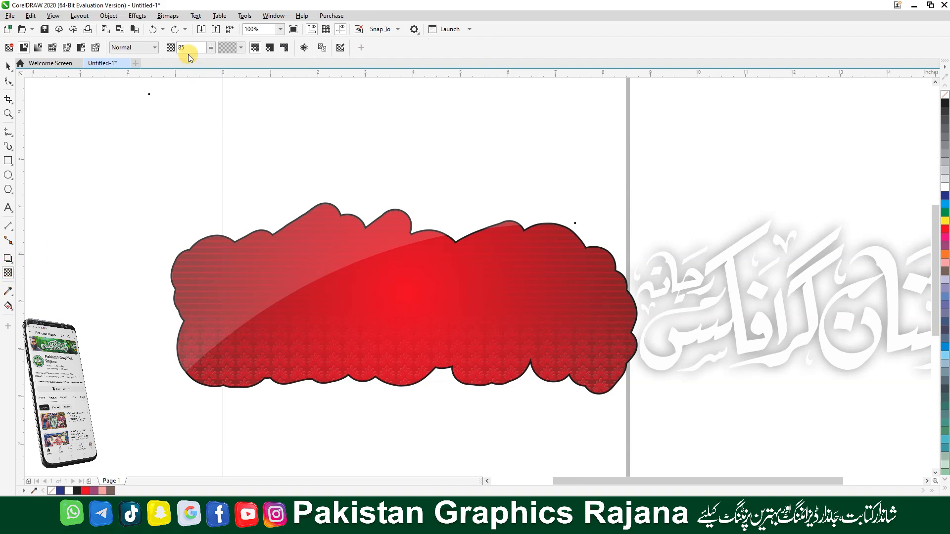
pyautogui.write('90')
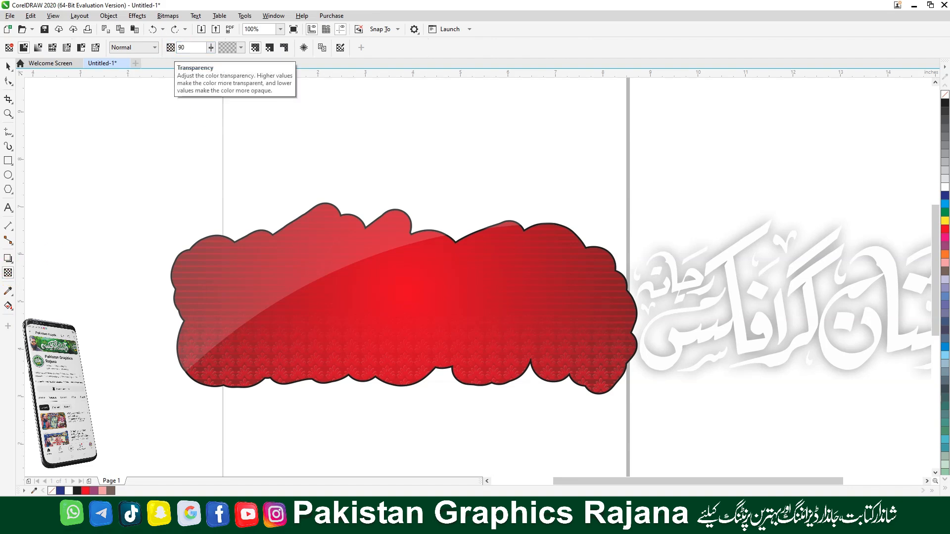
pyautogui.press('Return')
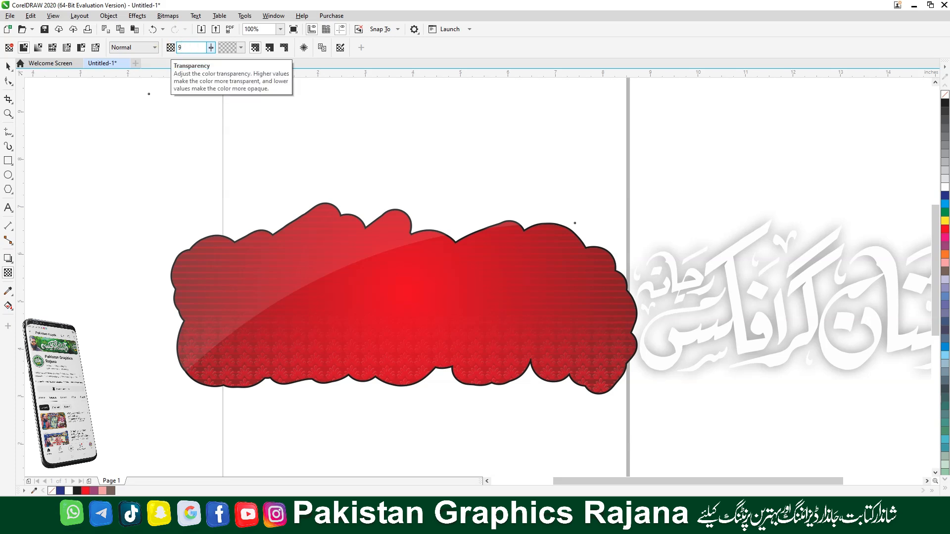
pyautogui.click(286, 281)
# Place the highlight shape inside the red banner as a PowerClip.
pyautogui.click(108, 16)
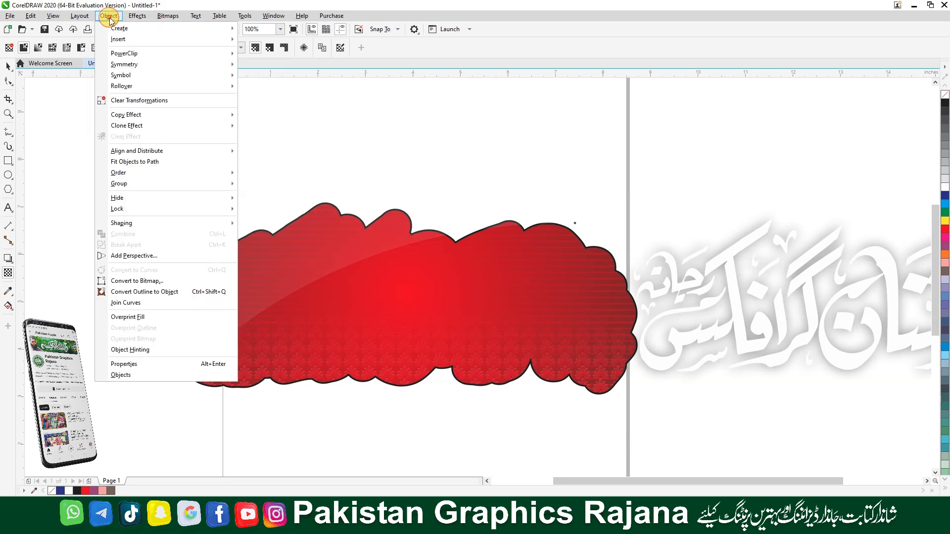
pyautogui.moveTo(117, 52)
pyautogui.click(282, 52)
pyautogui.click(536, 268)
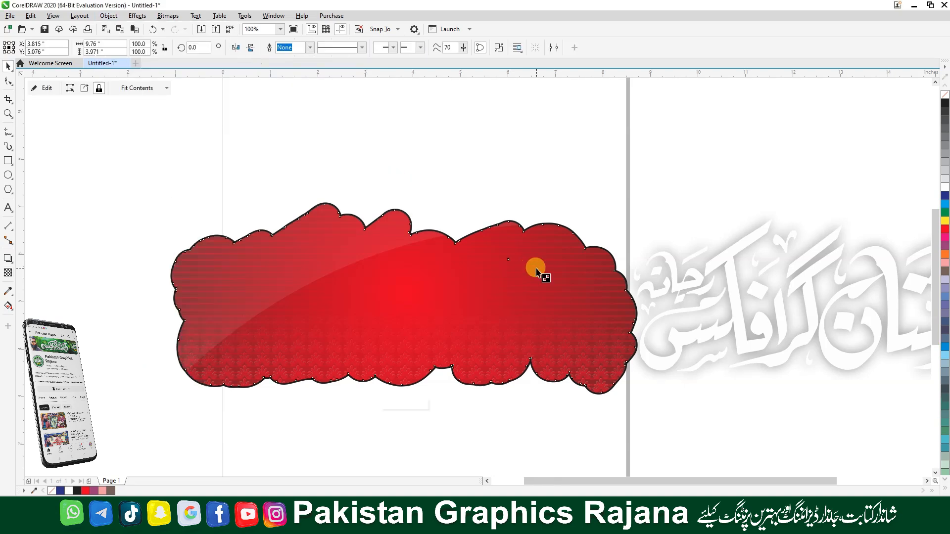
# Align the white lettering with its shadow to the horizontal centre of the red banner.
pyautogui.click(704, 298)
pyautogui.keyDown('shift'); pyautogui.click(479, 313); pyautogui.keyUp('shift')
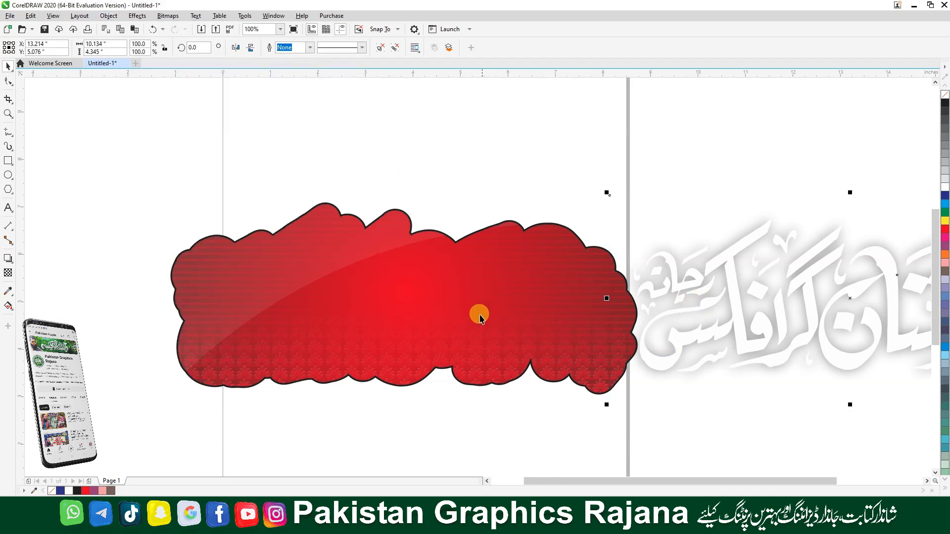
pyautogui.press('c')
pyautogui.click(776, 290)
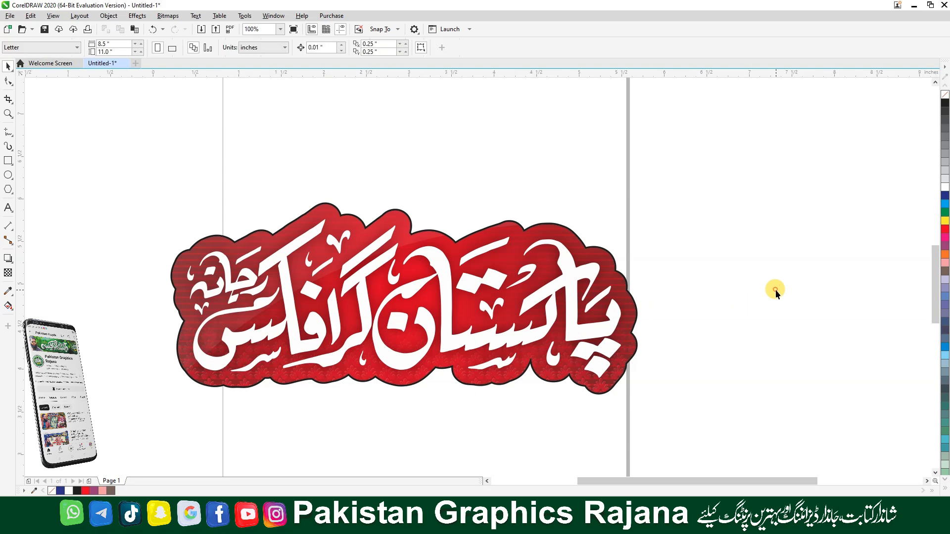
# Examine the finished title up close and as a whole, checking the highlight, background patterns and lettering shadow.
pyautogui.press('F4')
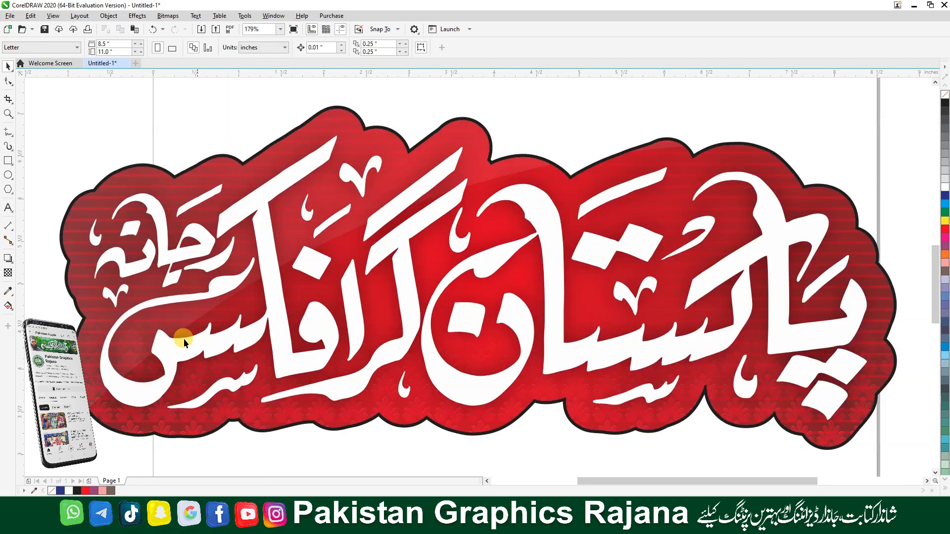
pyautogui.scroll(2, 267, 289)
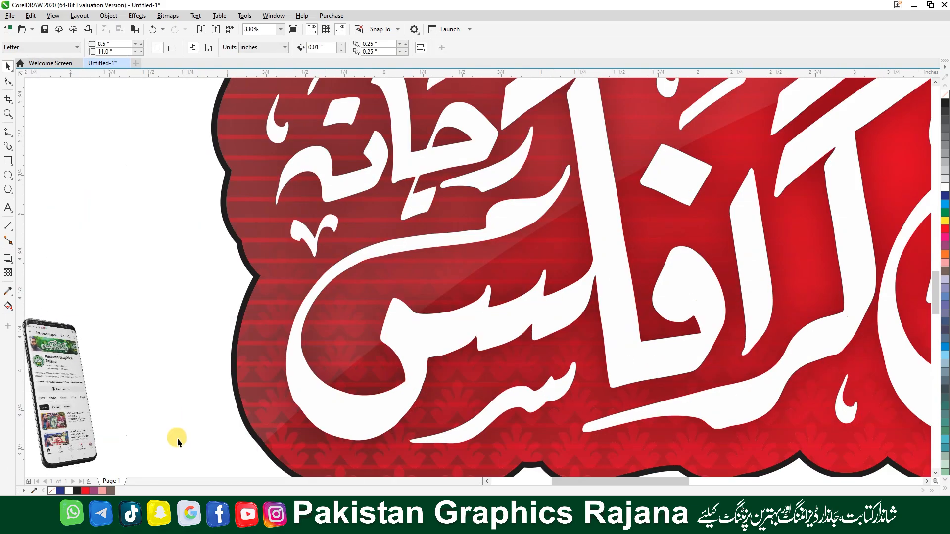
pyautogui.press('F4')
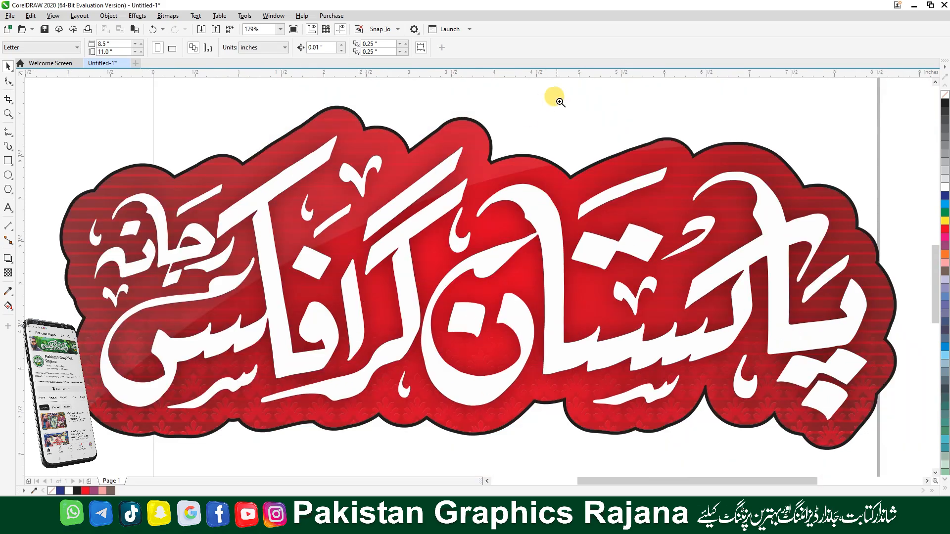
pyautogui.scroll(3, 197, 320)
pyautogui.press('F4')
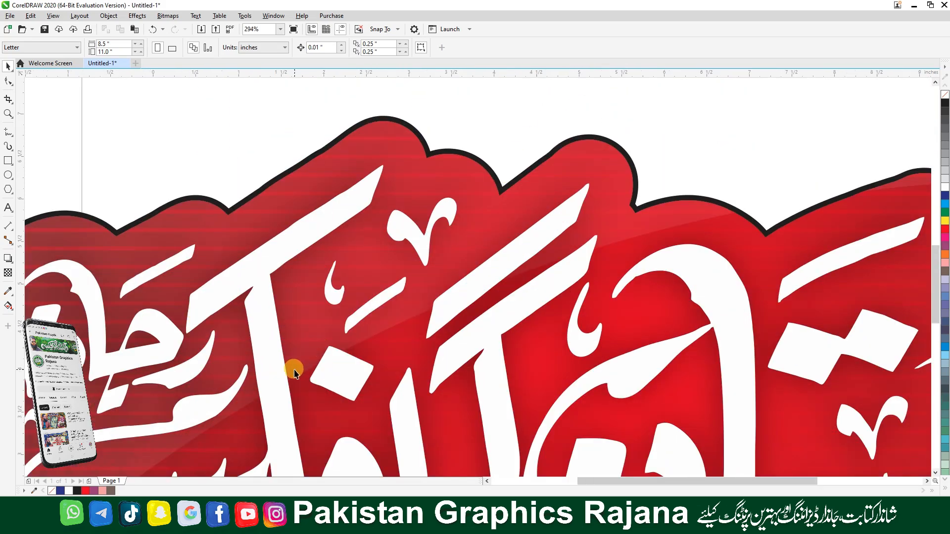
pyautogui.scroll(-2, 295, 368)
pyautogui.moveTo(144, 422); pyautogui.dragTo(659, 205)
pyautogui.scroll(-1, 658, 207)
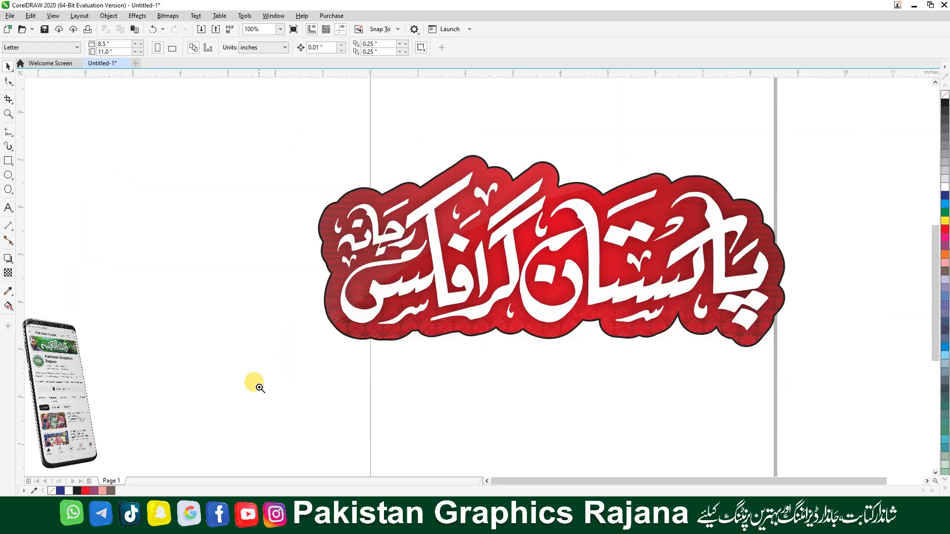
pyautogui.moveTo(281, 386); pyautogui.dragTo(93, 433)
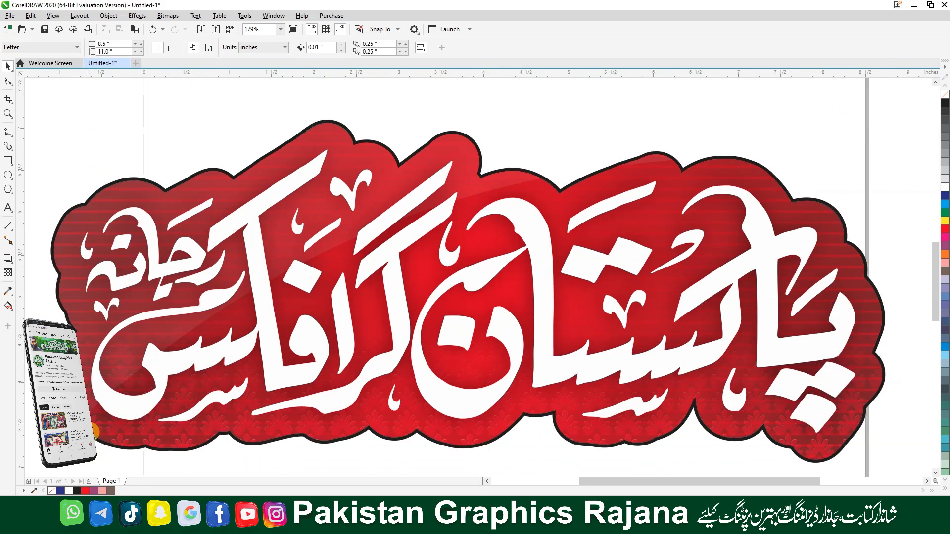
pyautogui.scroll(-2, 91, 433)
pyautogui.press('F4')
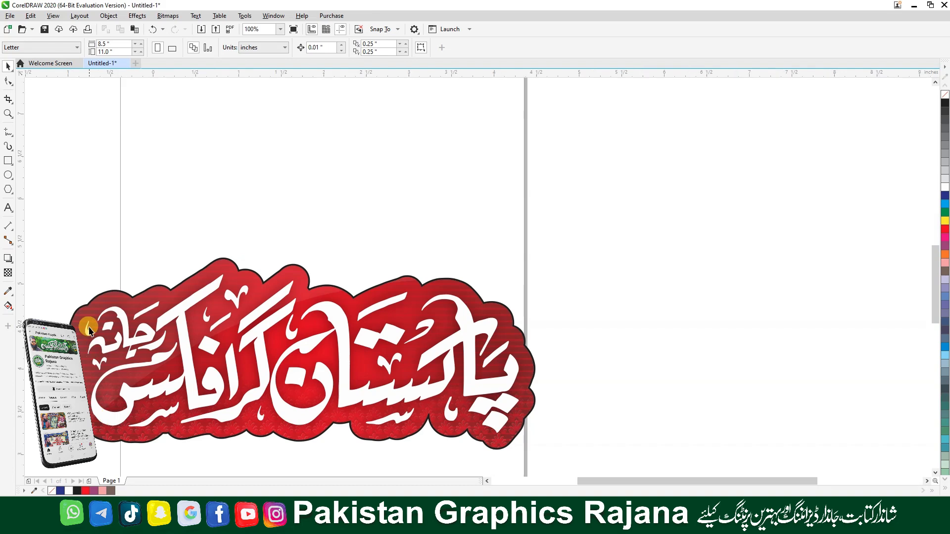
pyautogui.scroll(-2, 247, 376)
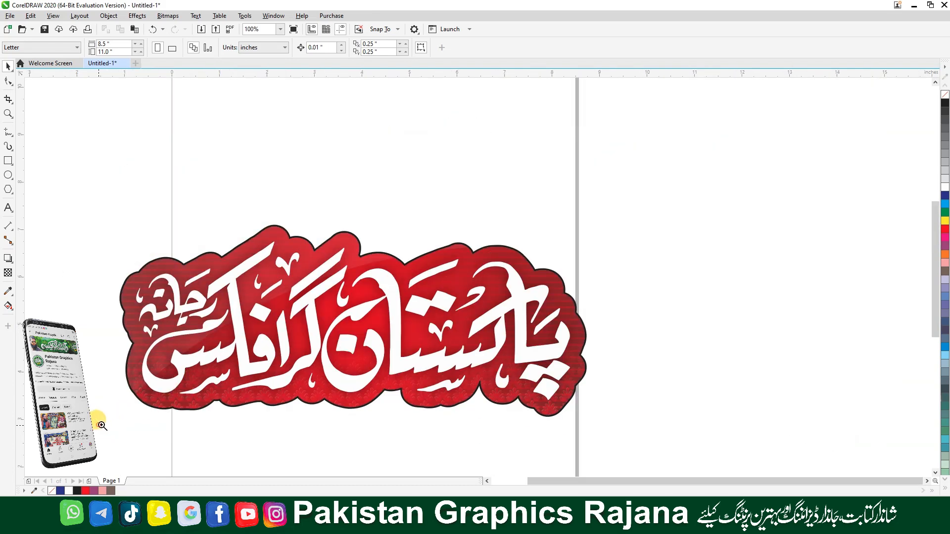
pyautogui.moveTo(99, 425); pyautogui.dragTo(605, 218)
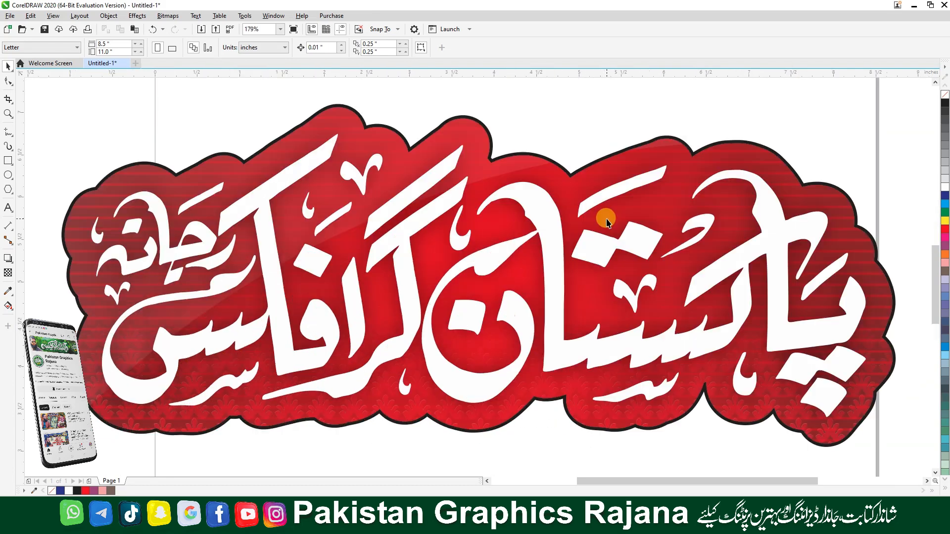
pyautogui.scroll(-2, 476, 310)
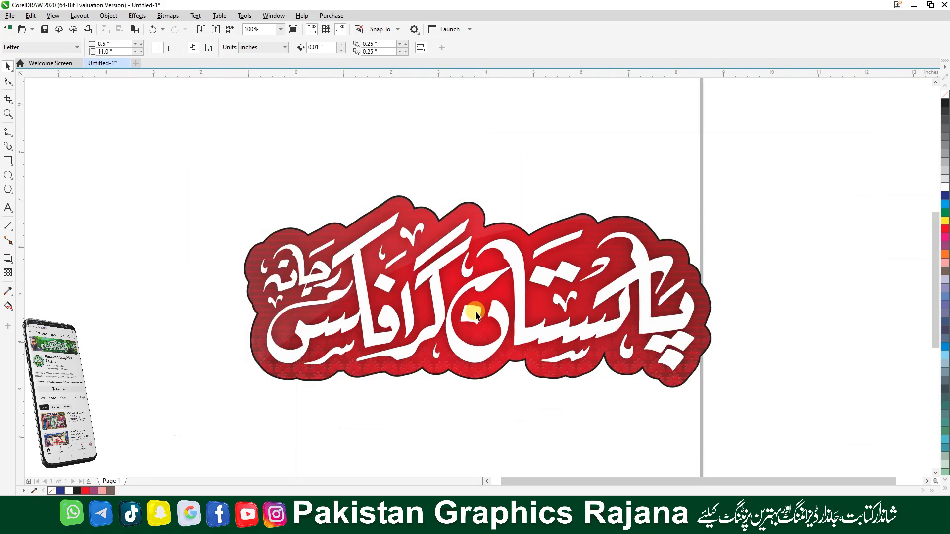
pyautogui.moveTo(232, 191); pyautogui.dragTo(725, 403)
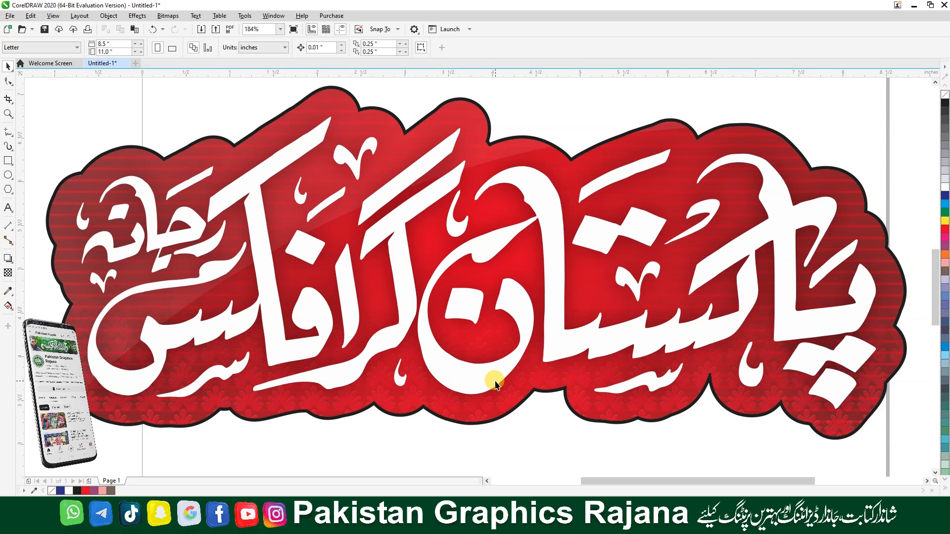
pyautogui.scroll(-2, 496, 385)
pyautogui.press('z')
pyautogui.moveTo(238, 216); pyautogui.dragTo(726, 424)
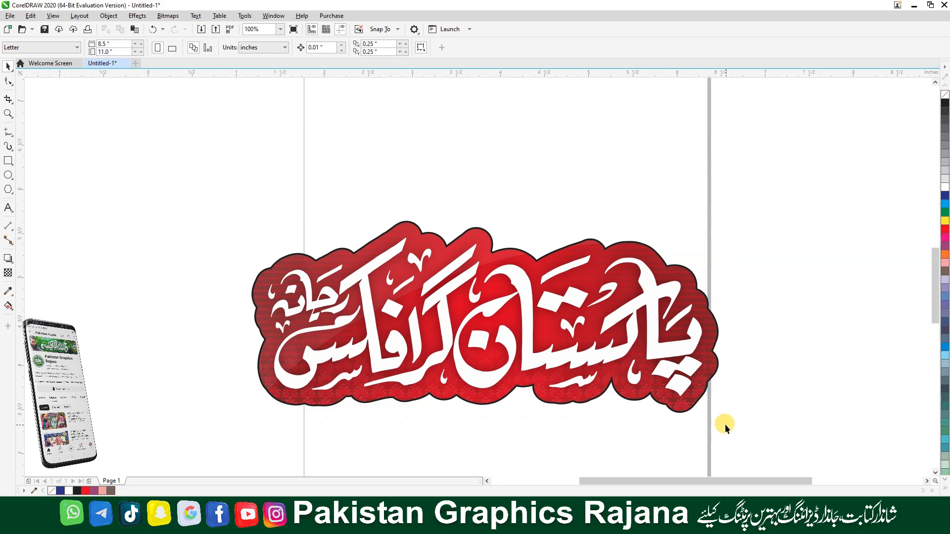
pyautogui.scroll(-2, 449, 369)
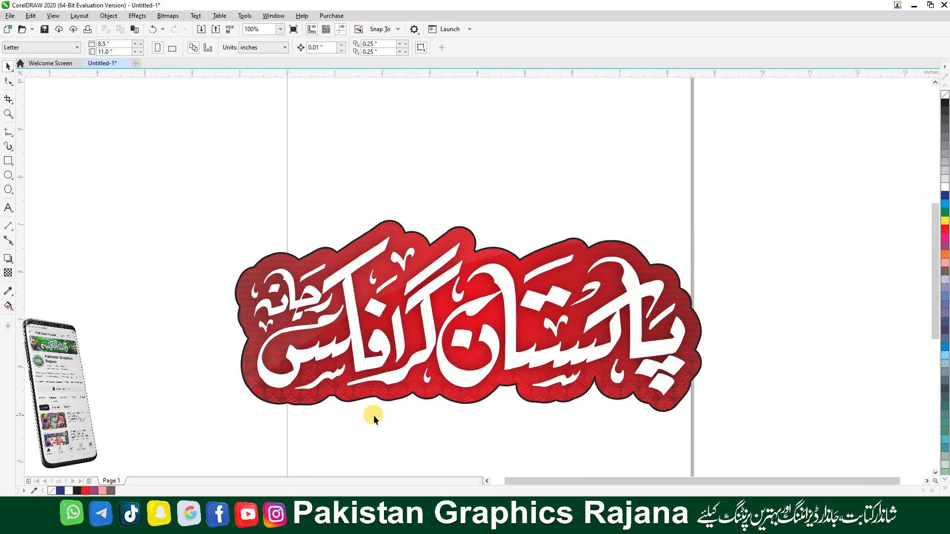
# Select the finished Urdu title and examine it both up close and as a whole.
pyautogui.click(331, 524)
pyautogui.press('F4')
pyautogui.click(366, 380)
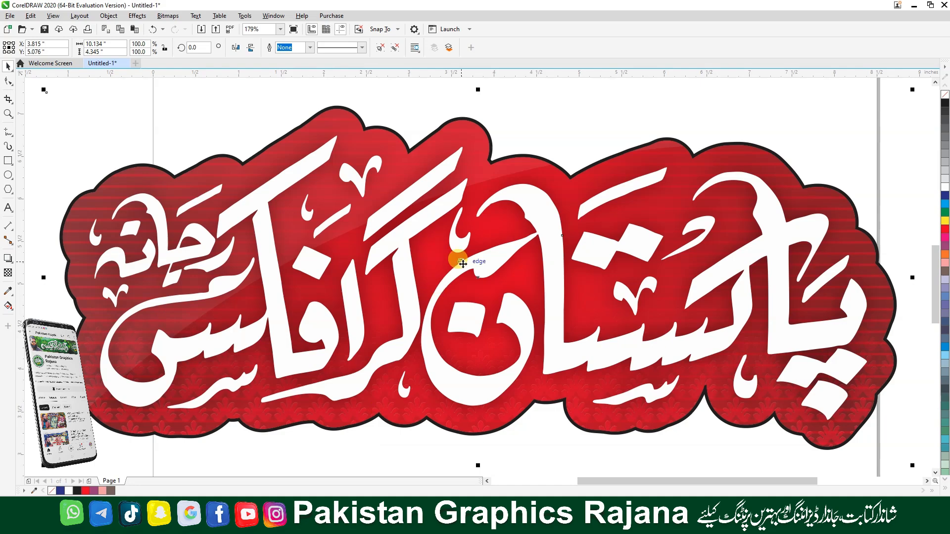
pyautogui.scroll(-2, 463, 264)
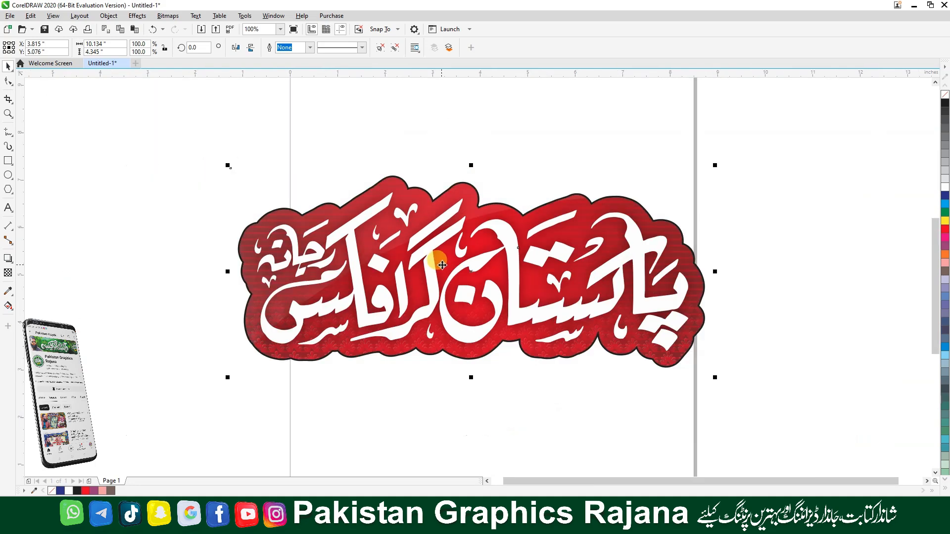
pyautogui.moveTo(320, 272); pyautogui.dragTo(302, 290)
pyautogui.hotkey('ctrl', 'z')
pyautogui.hotkey('ctrl', 'z')
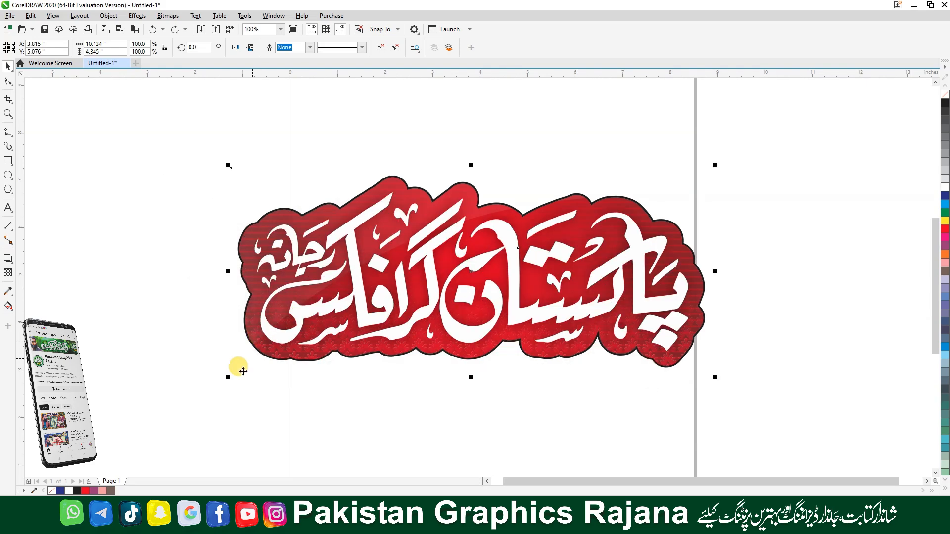
# Select all parts of the red banner title together and fit the selection to the view.
pyautogui.click(192, 411)
pyautogui.moveTo(142, 416); pyautogui.dragTo(842, 92)
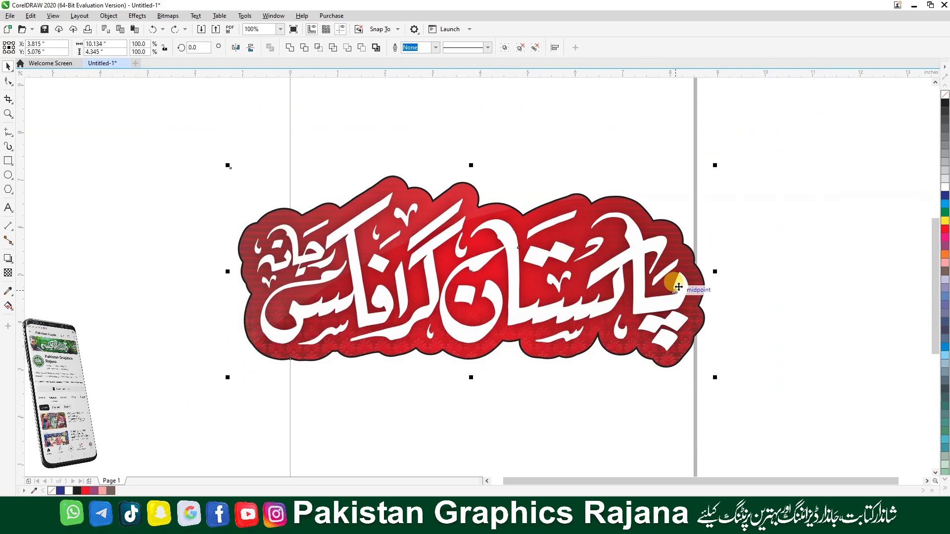
pyautogui.hotkey('shift', 'F2')
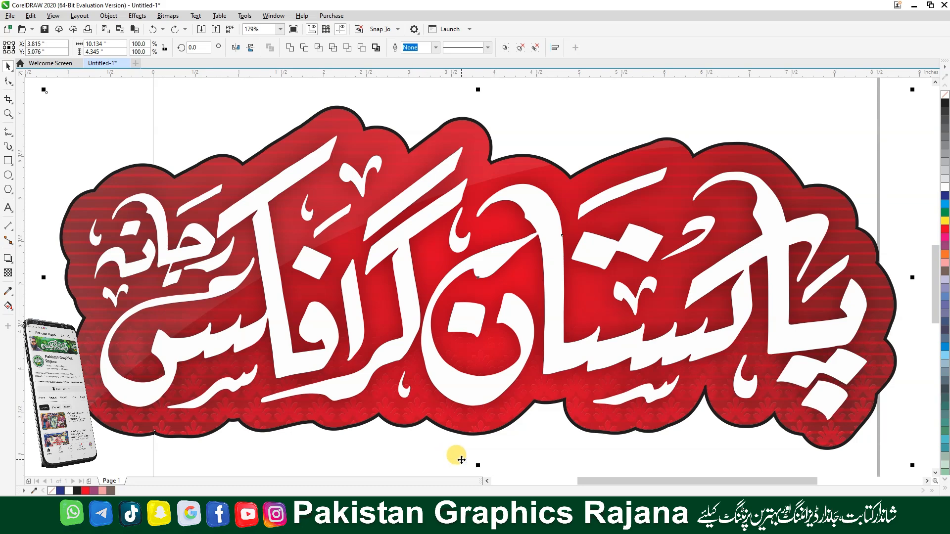
pyautogui.moveTo(471, 524)
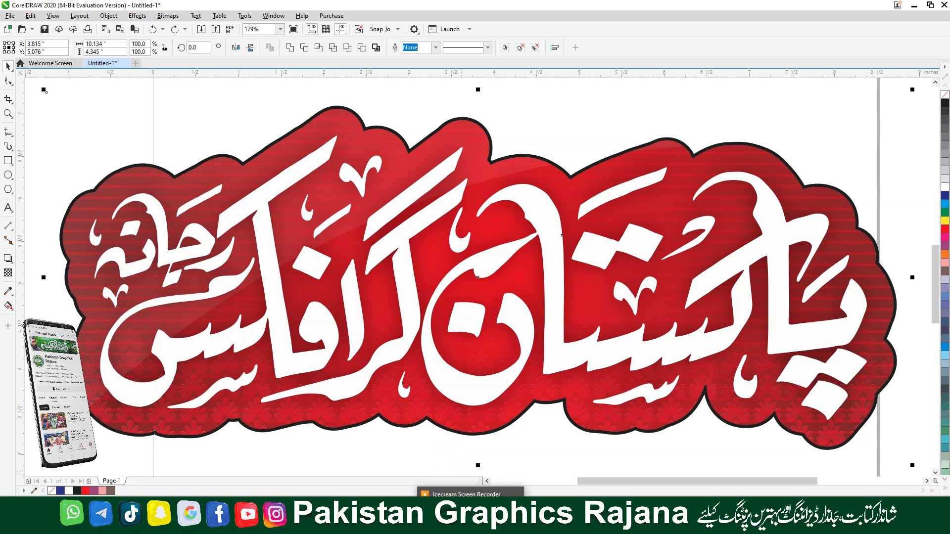
pyautogui.click(470, 524)
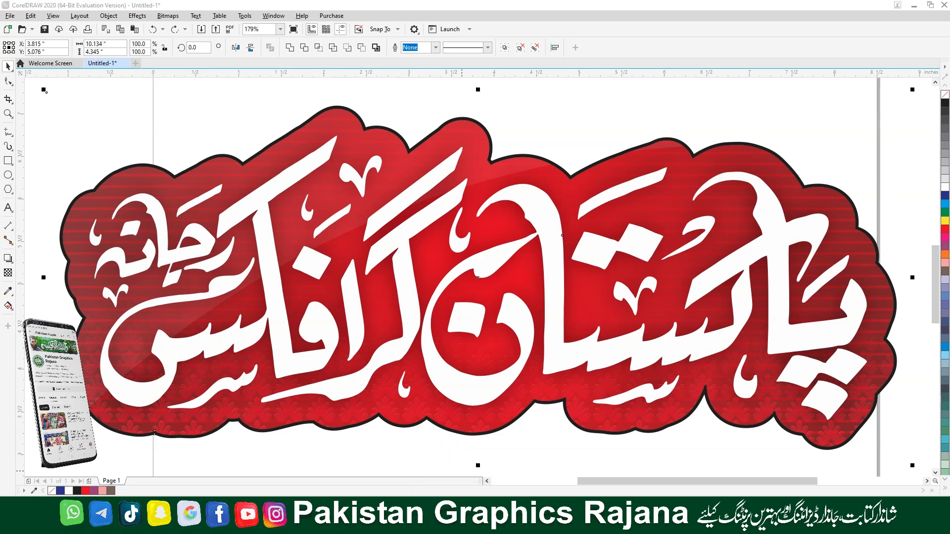